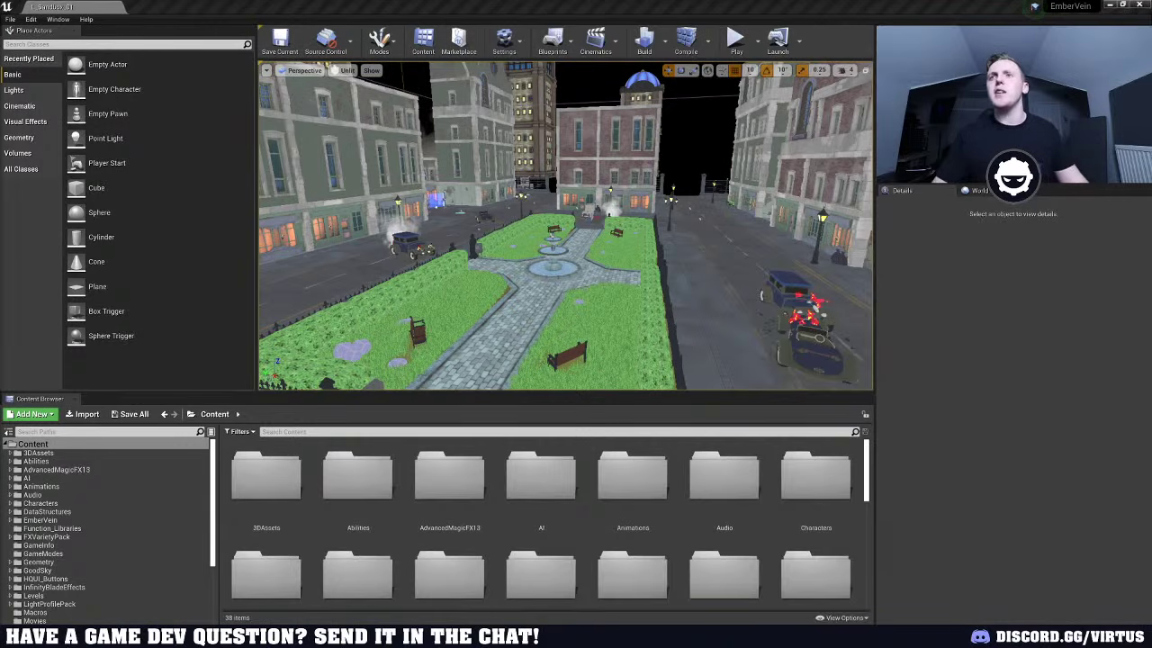
Switch the viewport from Unlit to the Lit view mode and look over the town square
key("w")
right_click_drag(558, 234, 608, 207)
key("s")
left_click(346, 70)
left_click(353, 91)
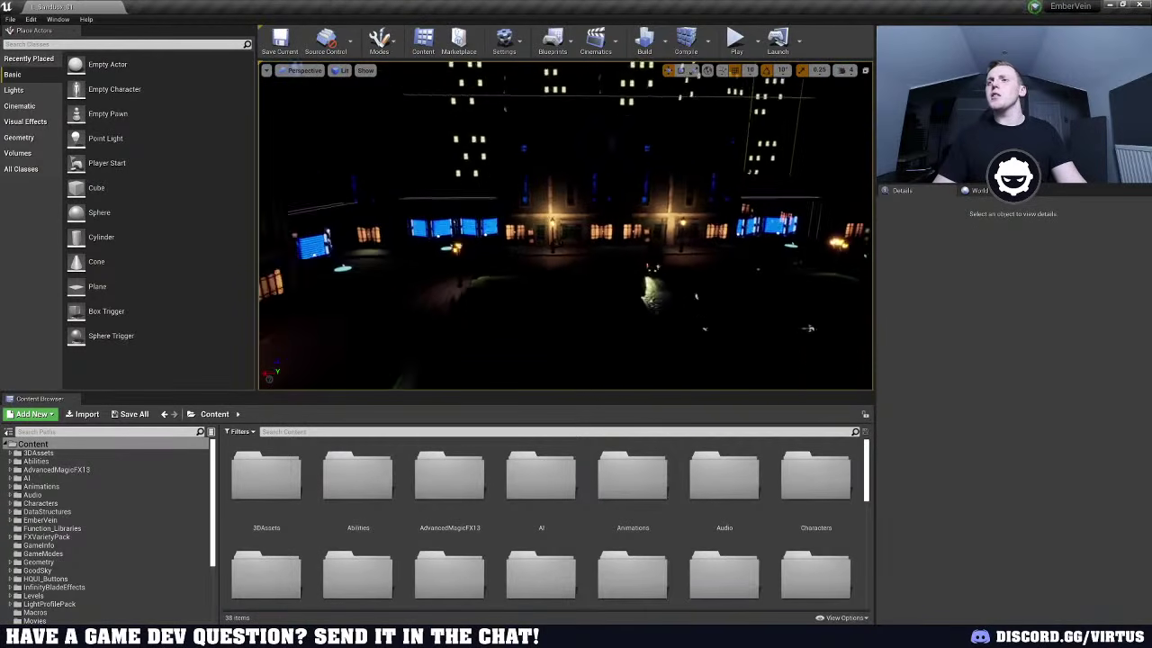
right_click_drag(808, 328, 873, 351)
mouse_move(552, 231)
right_mouse_down()
mouse_move(525, 207)
mouse_move(547, 222)
mouse_move(559, 211)
right_mouse_up()
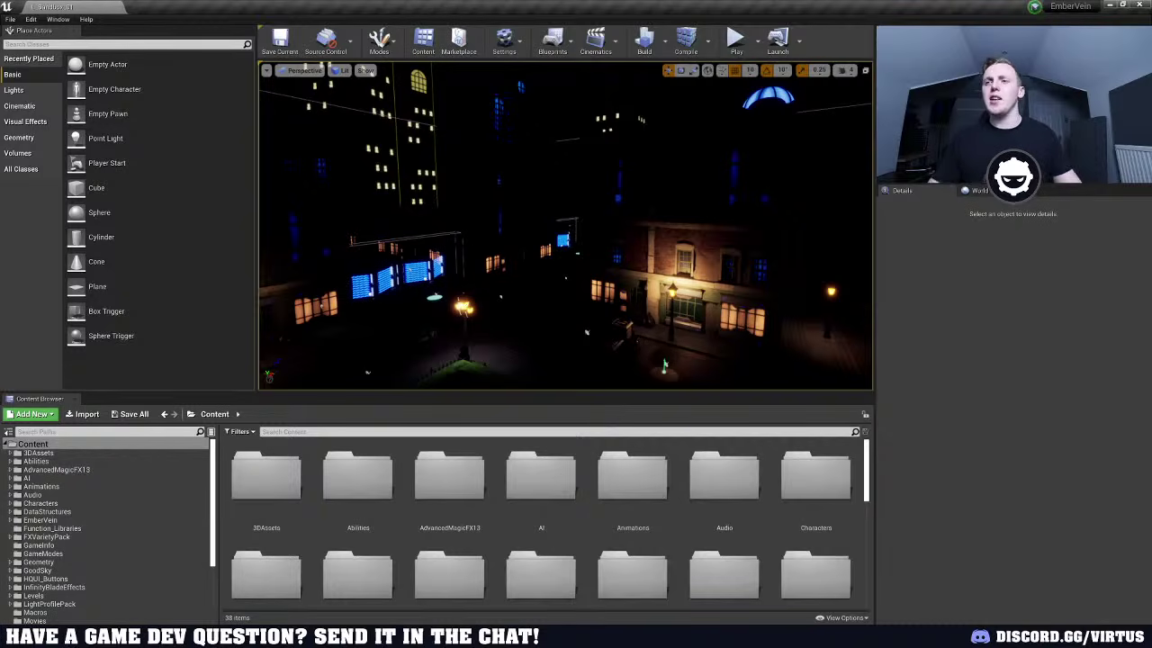
right_click_drag(565, 225, 630, 225)
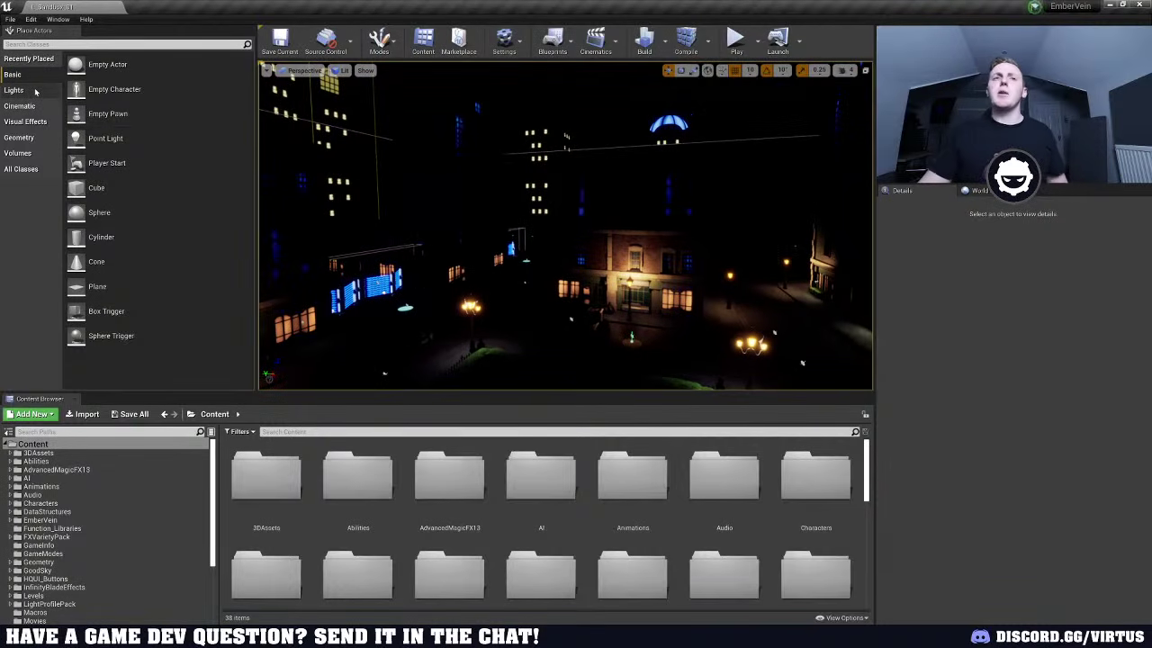
left_click(342, 70)
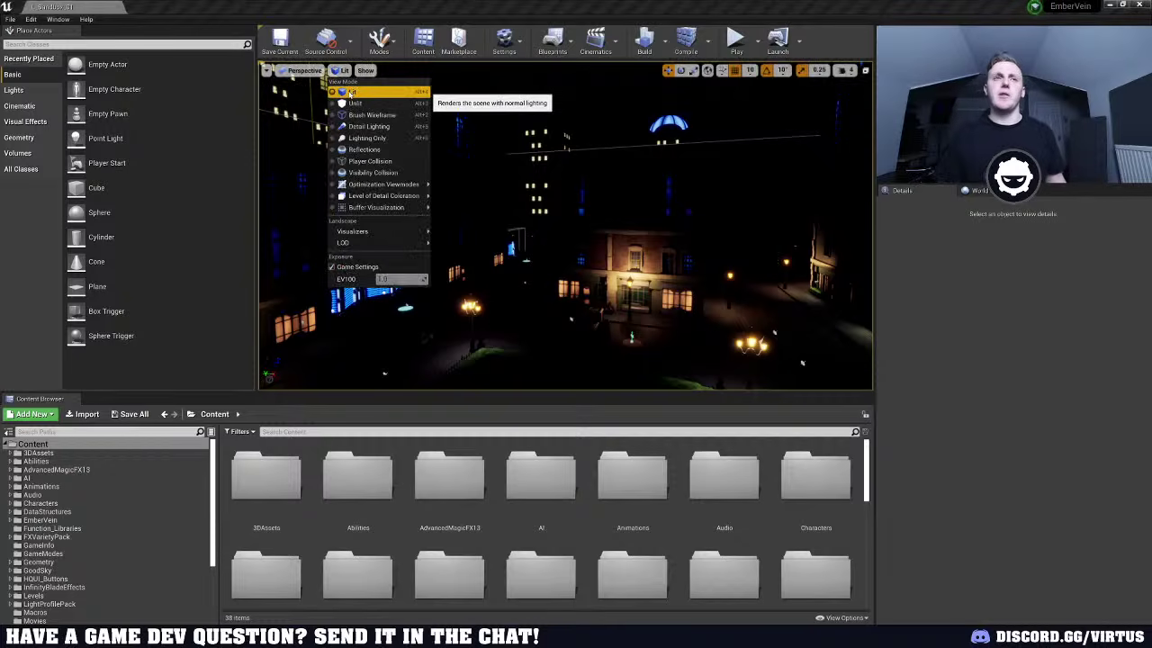
left_click(304, 70)
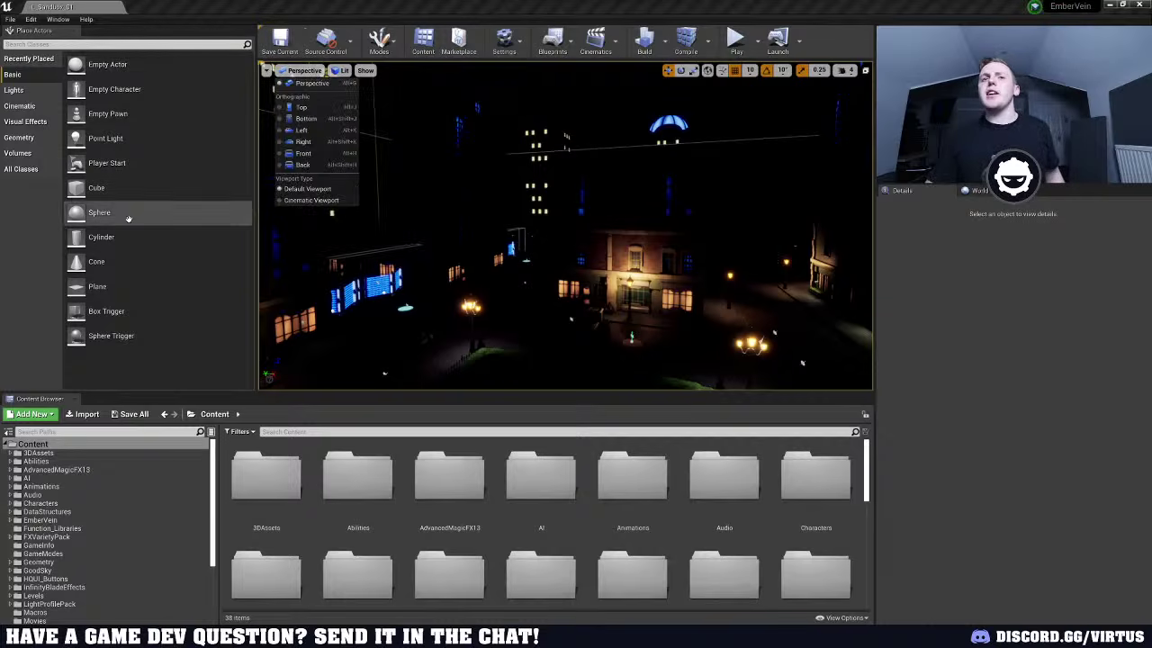
left_click(380, 41)
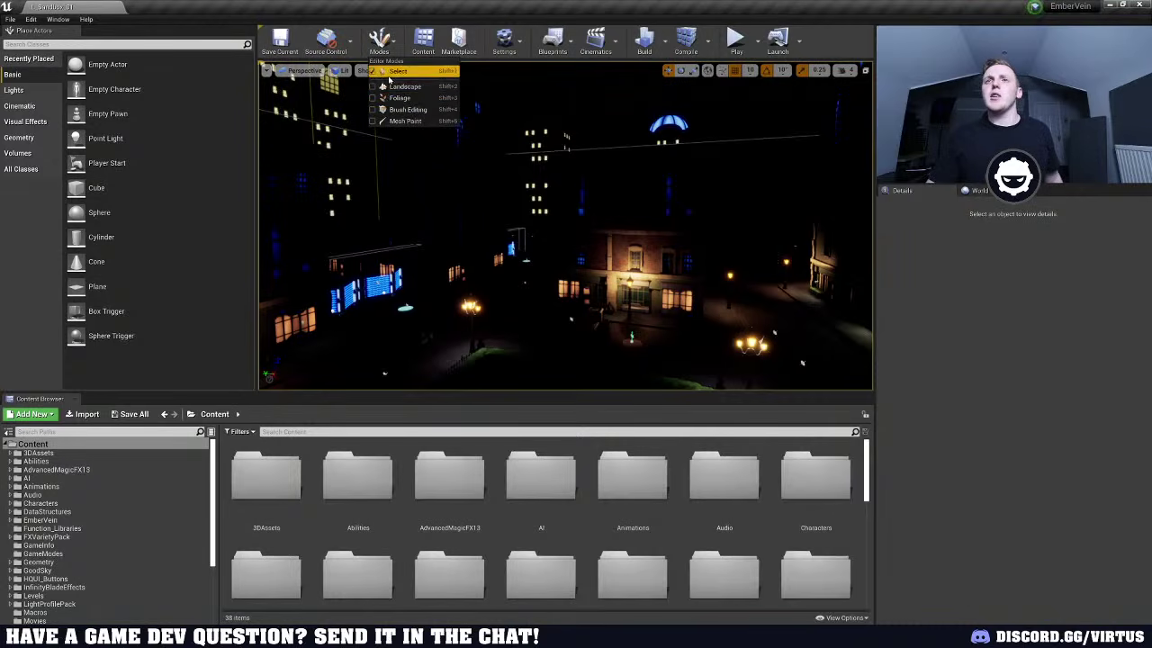
left_click(387, 74)
Place a Directional Light in the town square, near the corner of the park
left_click(27, 90)
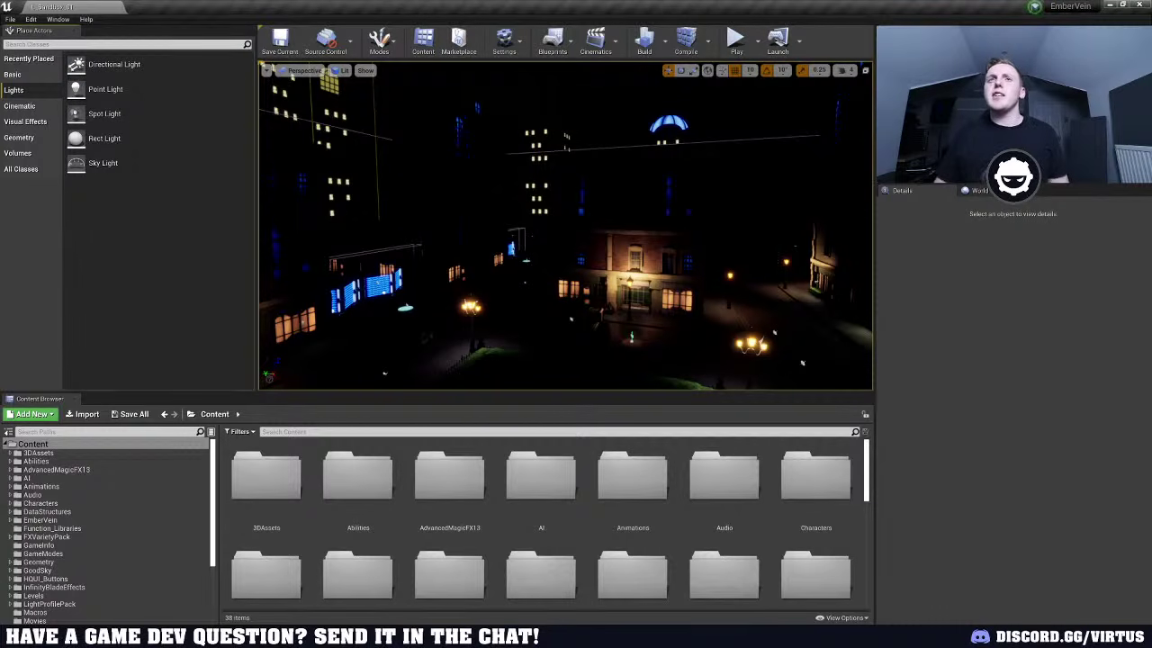
left_click_drag(110, 65, 504, 342)
right_click_drag(494, 336, 621, 245)
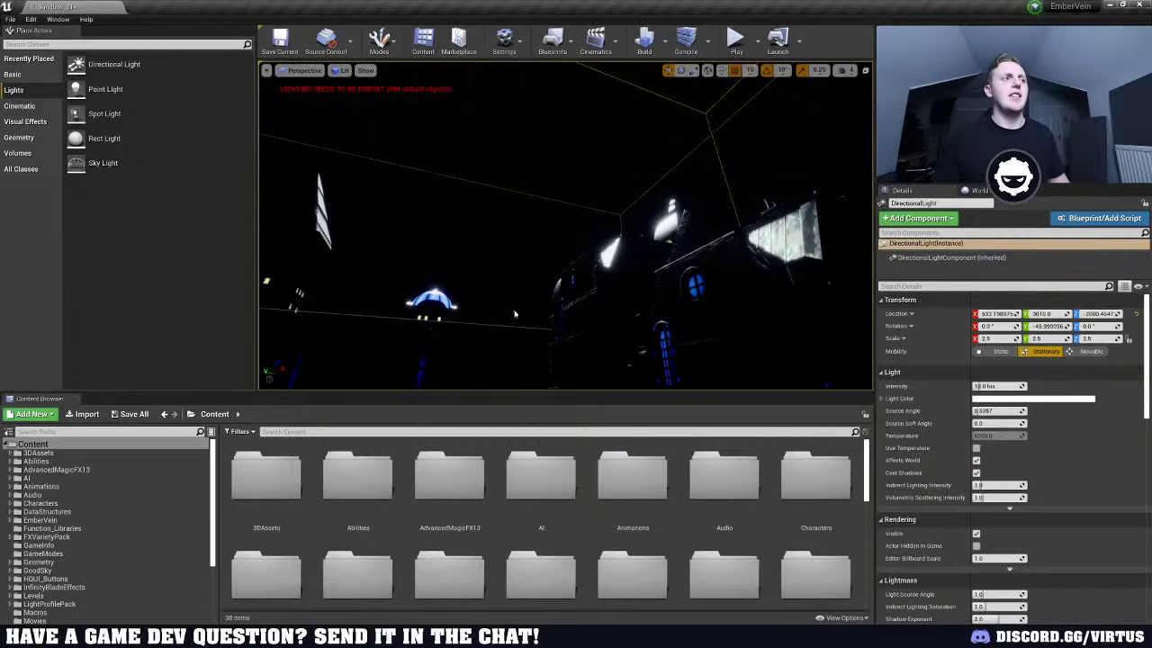
right_click_drag(553, 322, 537, 241)
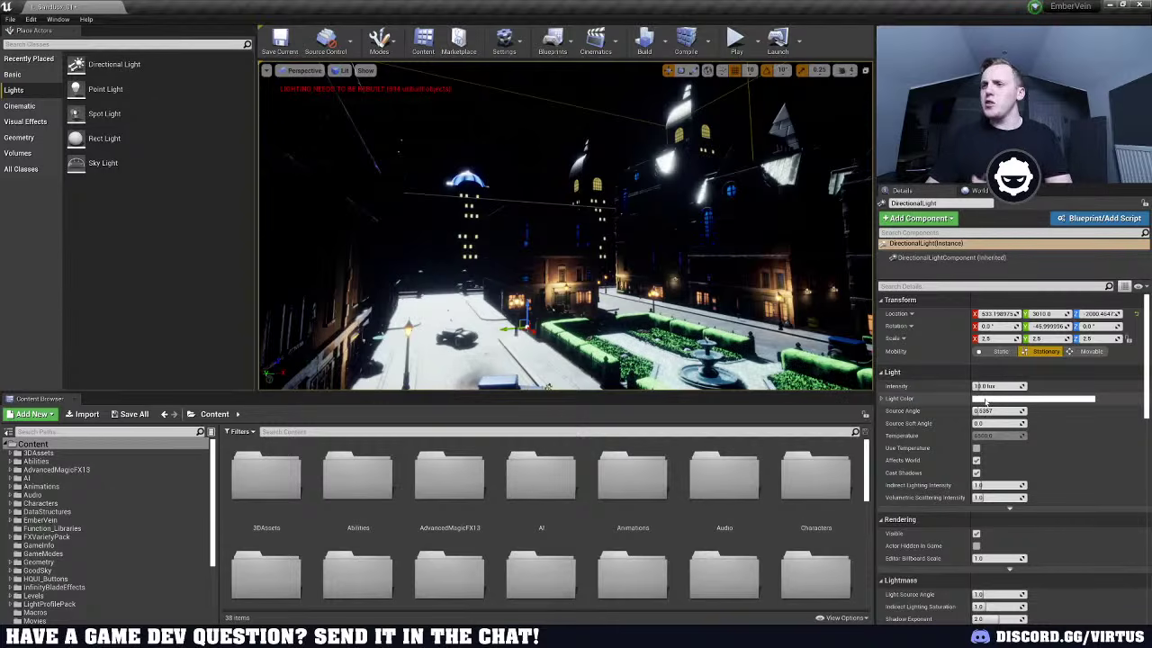
Set the directional light's colour to a pale blue with hue about 196 and saturation about 0.24
left_click(984, 402)
left_click_drag(811, 433, 809, 433)
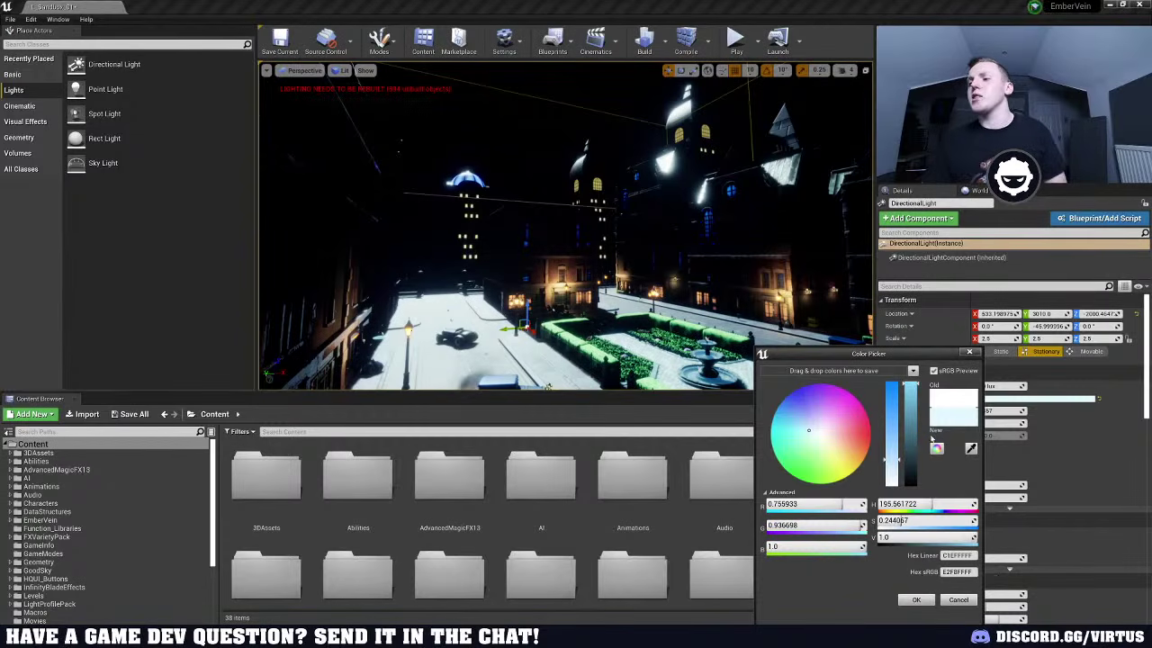
left_click(911, 600)
right_click_drag(565, 225, 565, 225)
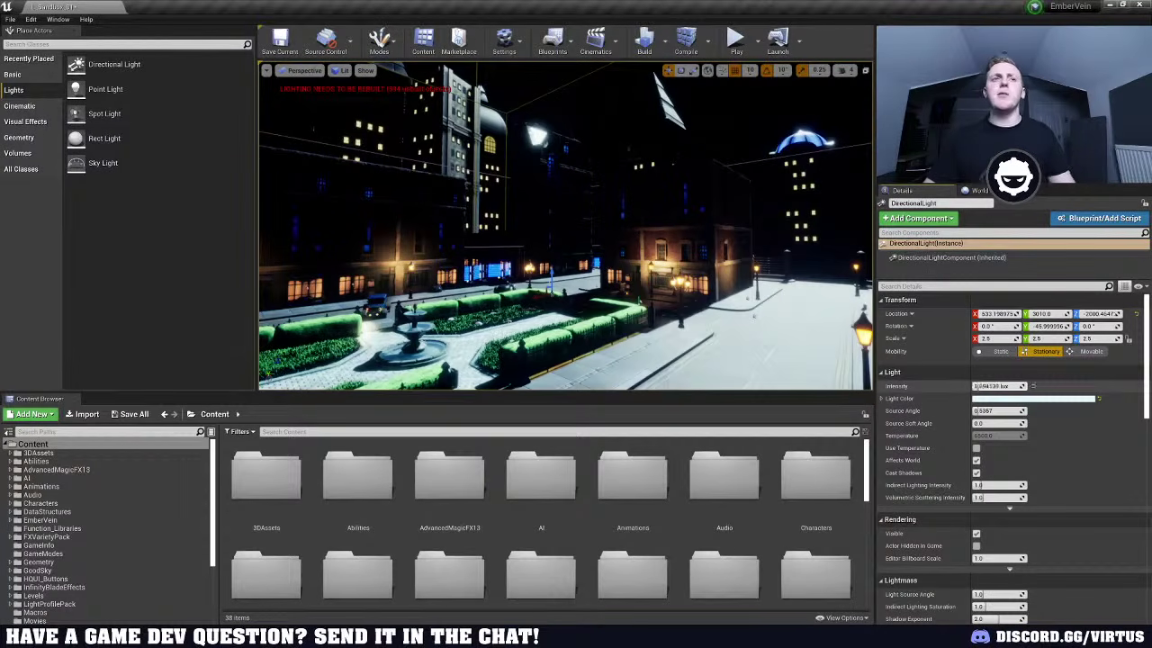
Set the directional light's intensity to 3 lux
left_click_drag(997, 386, 998, 385)
type("2")
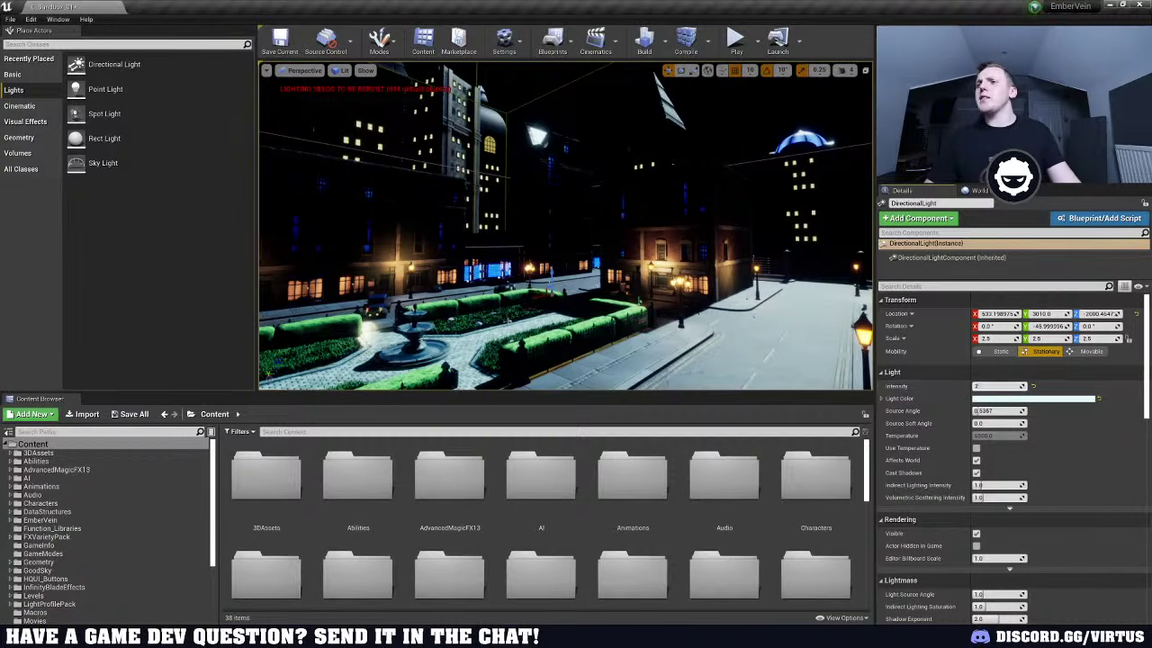
key("Return")
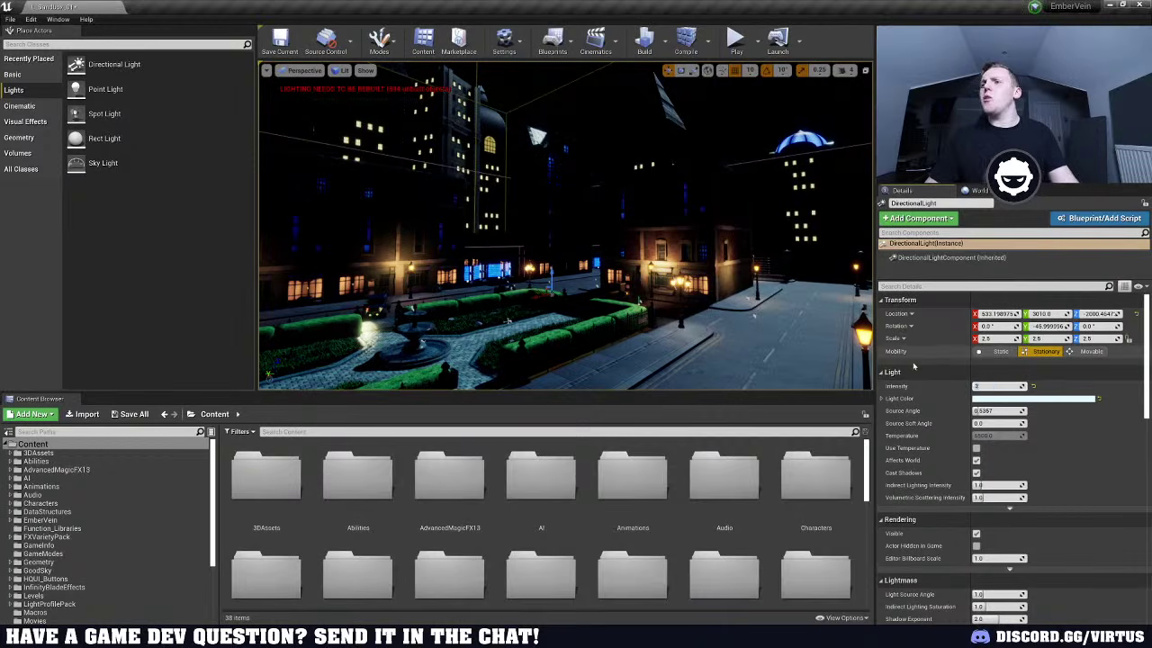
key("Return")
Inspect how the directional light falls on the park, streets and buildings from several angles
key("w")
right_click_drag(648, 261, 684, 295)
key("a")
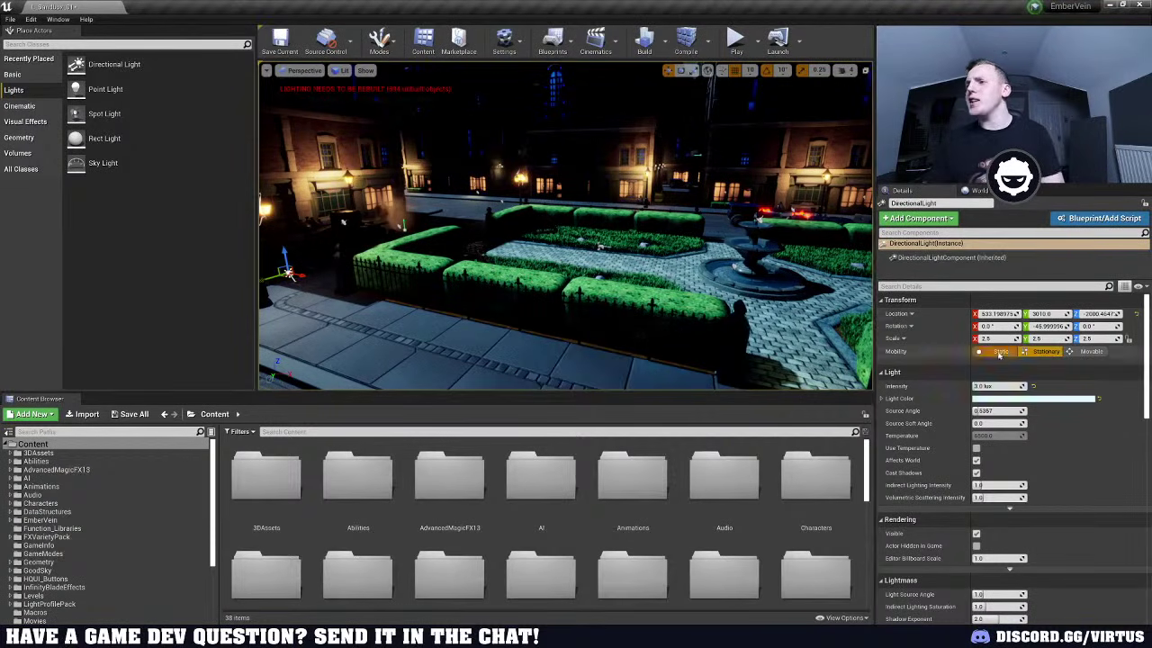
key("d")
right_click_drag(648, 270, 569, 225)
key("a")
key("s")
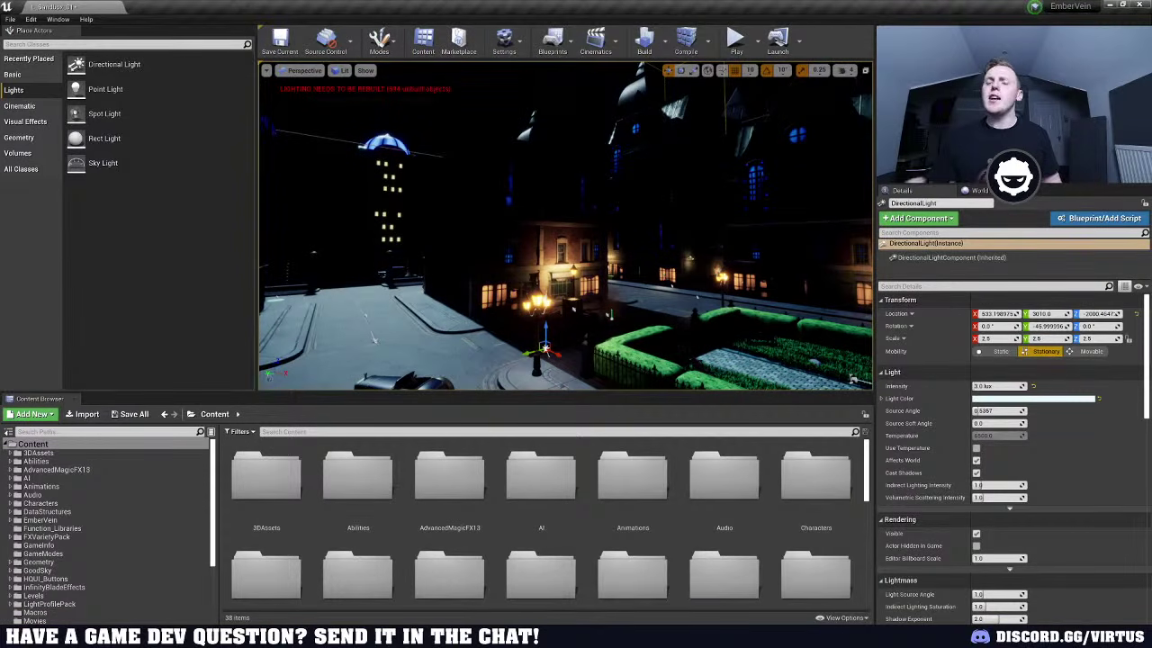
right_click_drag(611, 314, 639, 138)
key("w")
key("s")
Rotate the directional light to about -76° on the Y axis so it shines more steeply onto the square
left_click(681, 71)
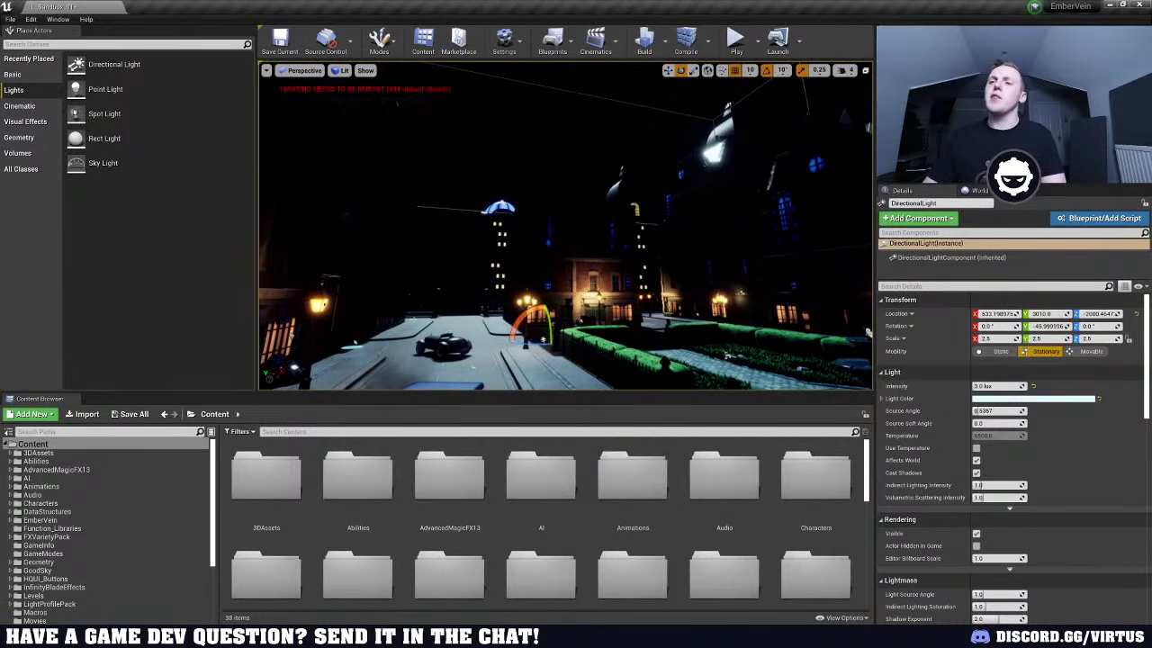
mouse_move(551, 330)
left_mouse_down()
mouse_move(551, 367)
mouse_move(543, 339)
left_mouse_up()
key("w")
right_click_drag(473, 366, 824, 311)
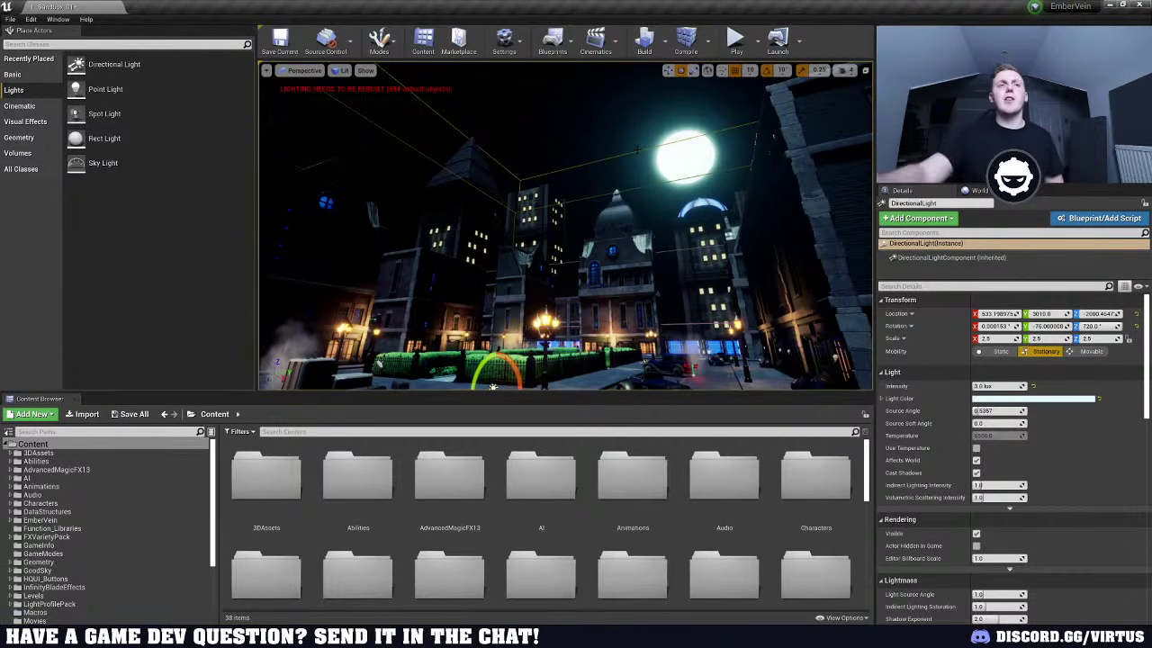
Raise the camera speed to 8, inspect the moon plane up close, and view the town from its direction
key("w")
right_click_drag(637, 150, 693, 112)
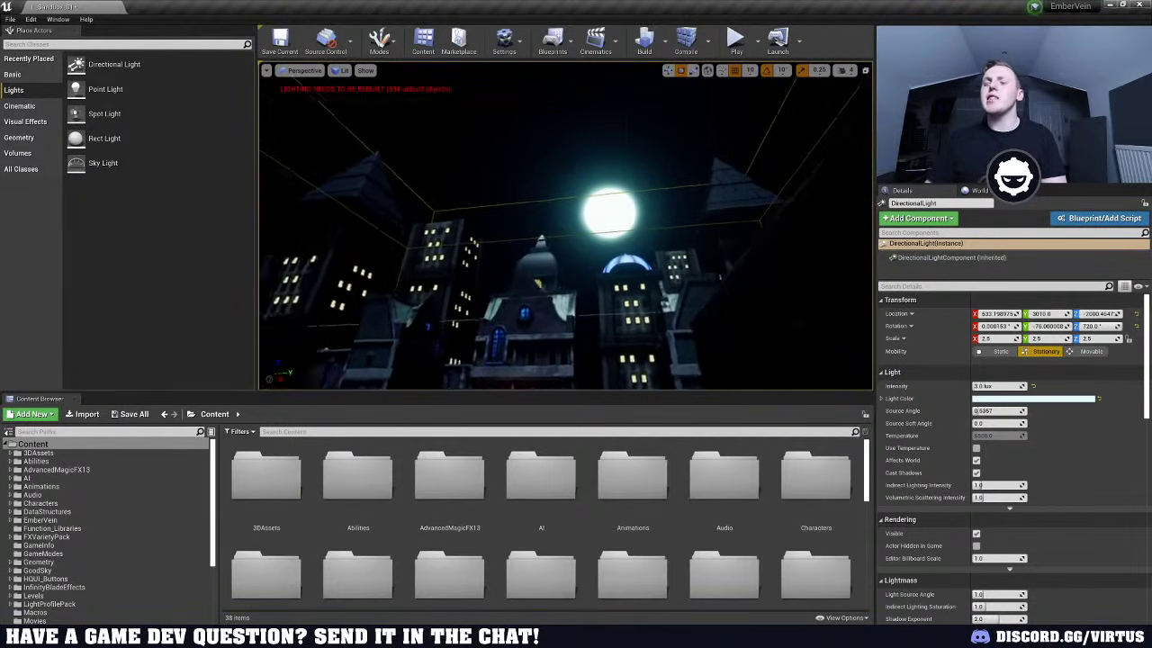
right_click_drag(665, 163, 666, 163)
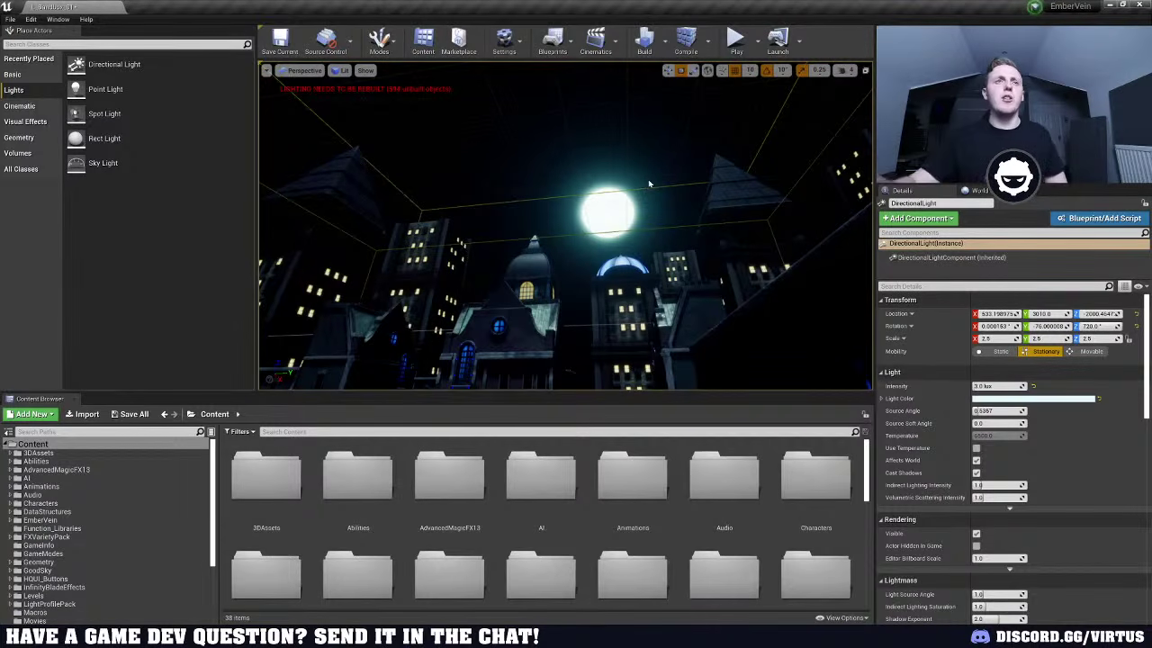
left_click(639, 207)
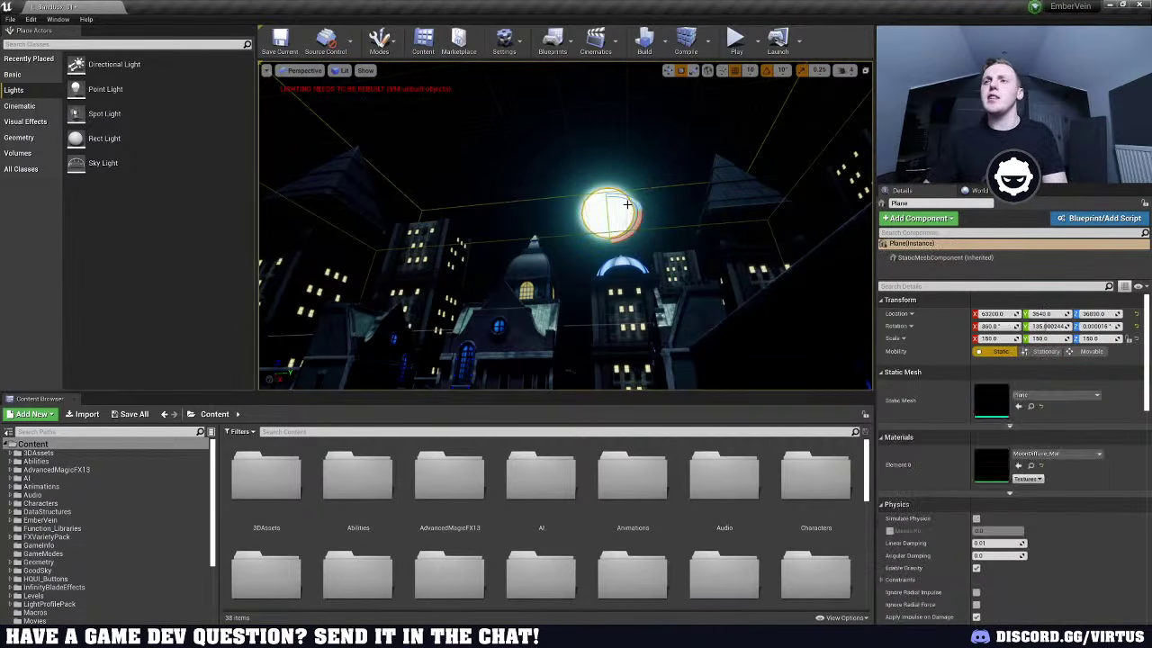
left_click(852, 70)
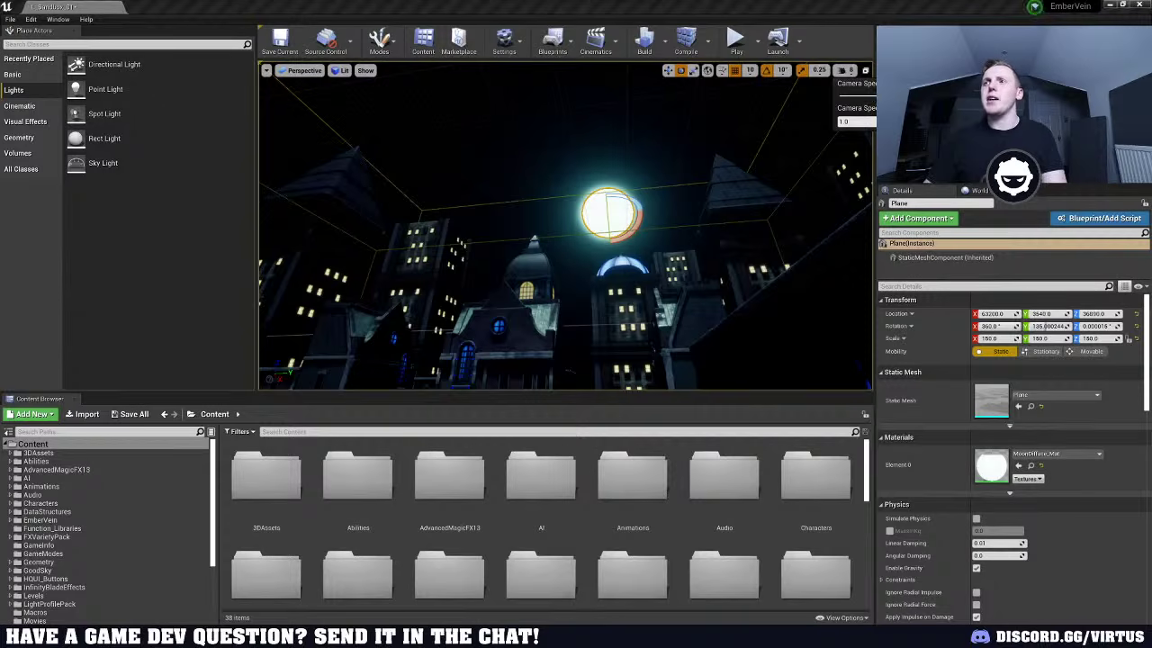
key("f")
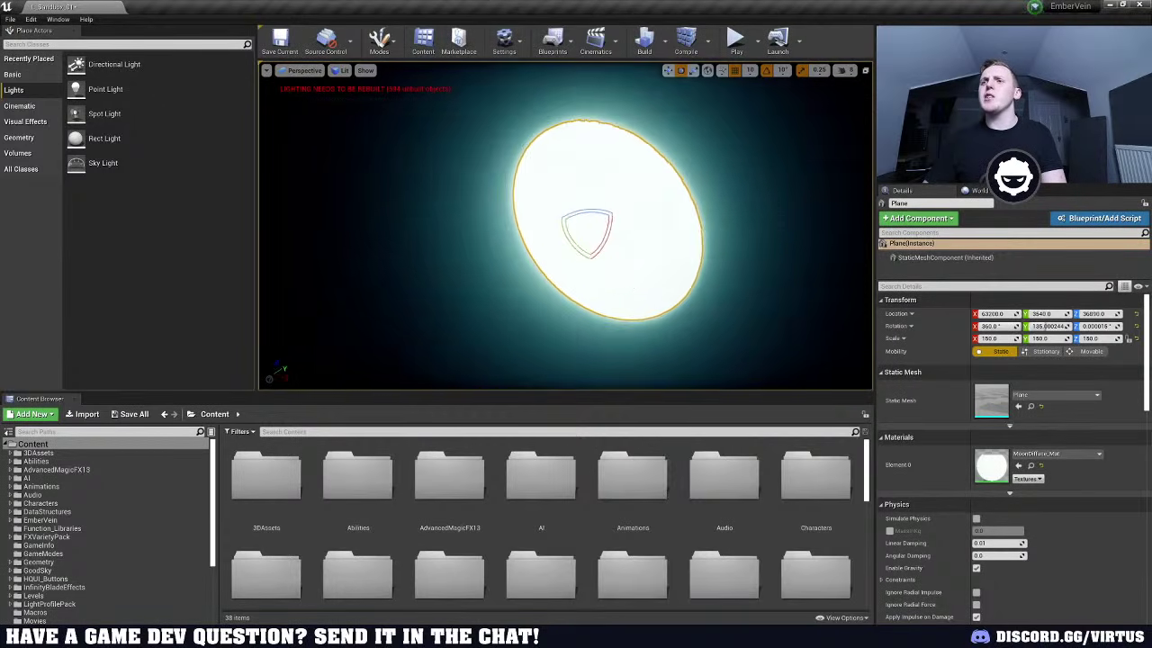
right_click_drag(576, 225, 642, 149)
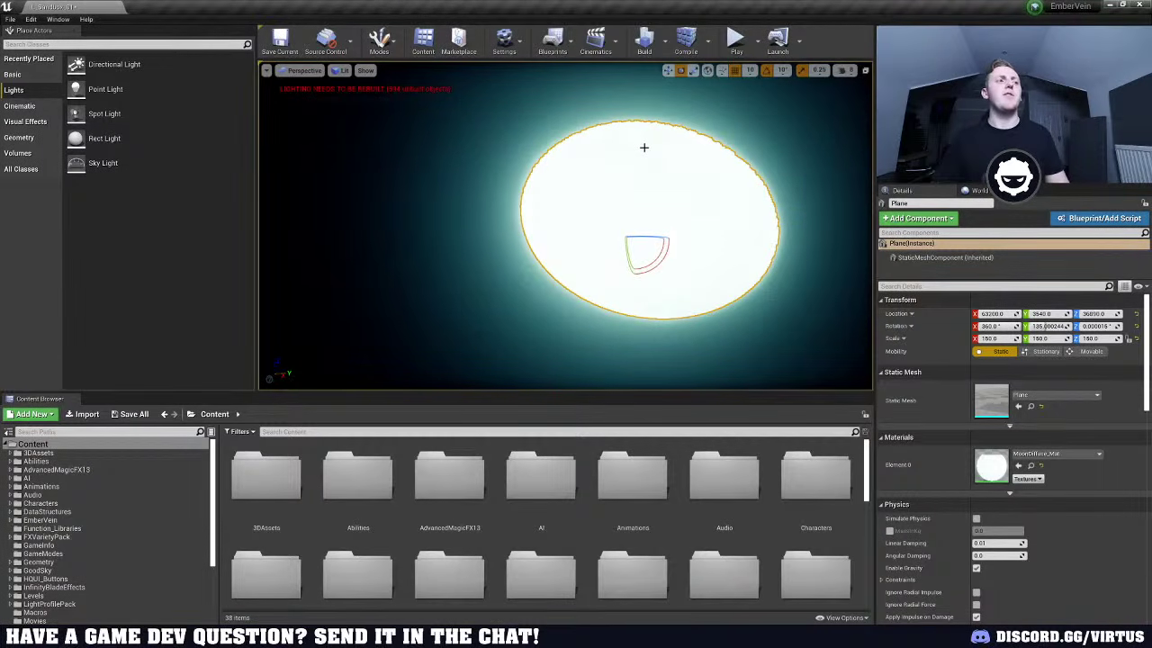
right_click_drag(615, 158, 486, 162)
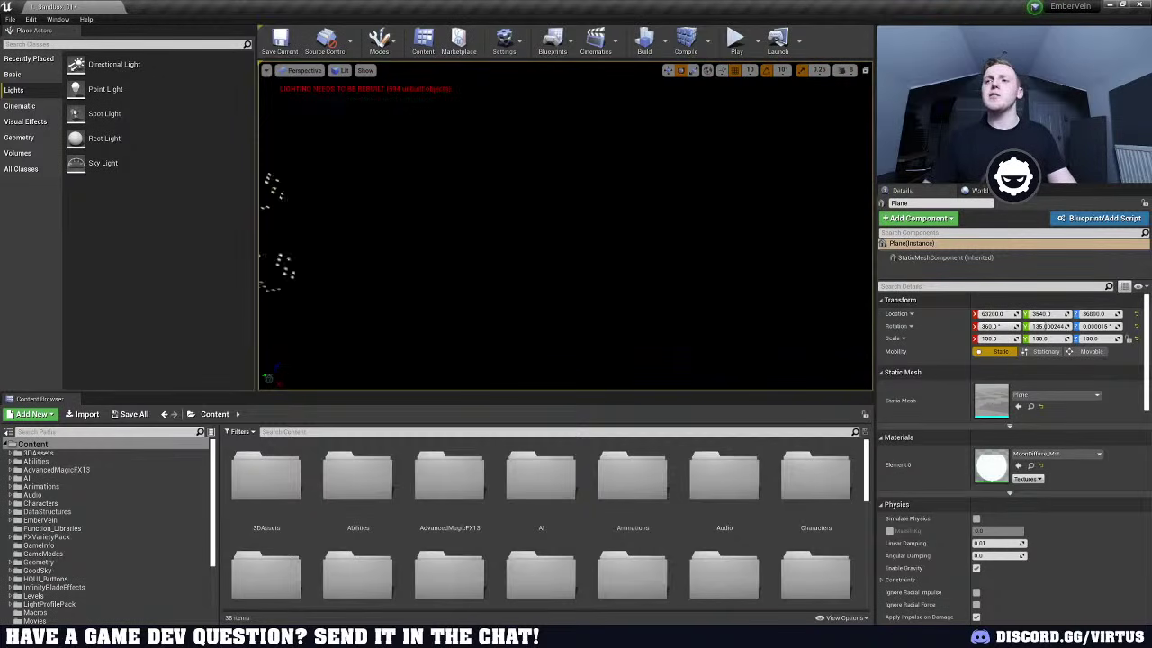
right_click_drag(540, 198, 343, 293)
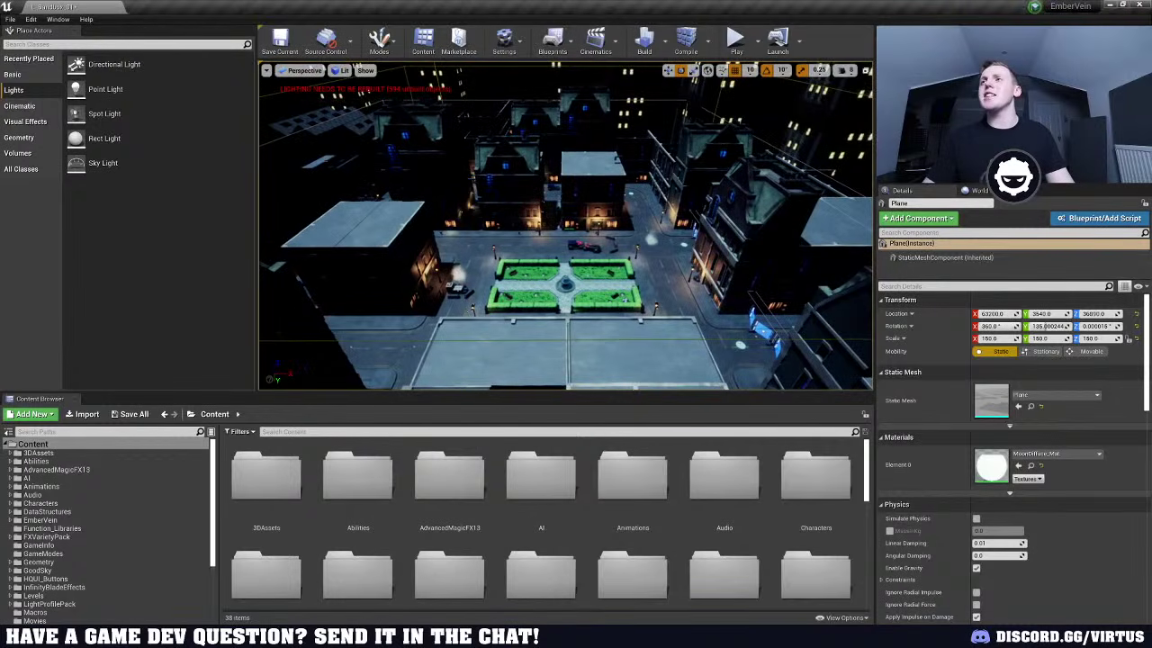
Set the viewport camera speed to 4 and look over the town square from above
left_click(852, 72)
left_click(871, 98)
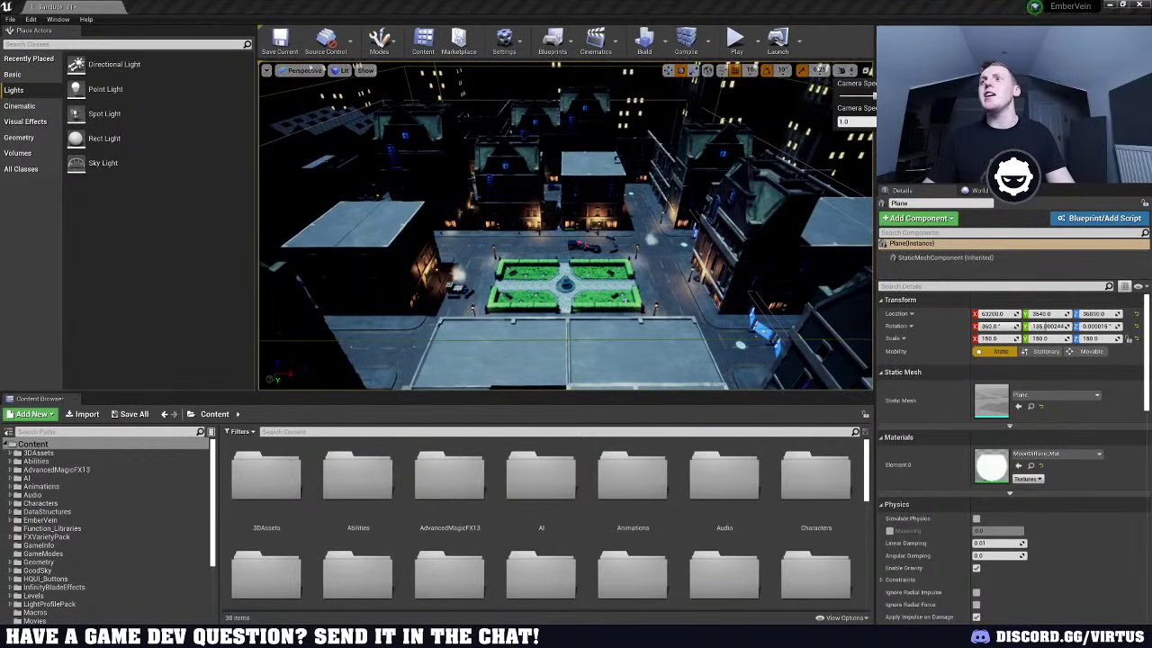
right_click_drag(684, 198, 578, 240)
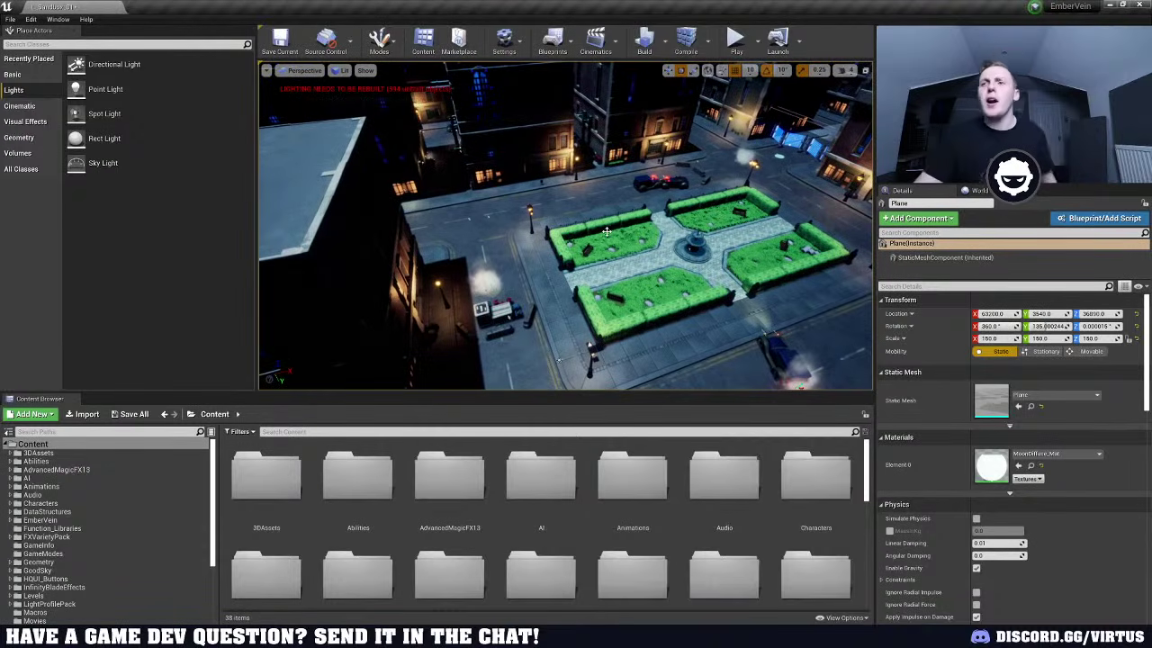
right_click_drag(640, 250, 549, 261)
Undo the moon plane selection to return to the directional light, and rotate that light by 40°
key("ctrl+z")
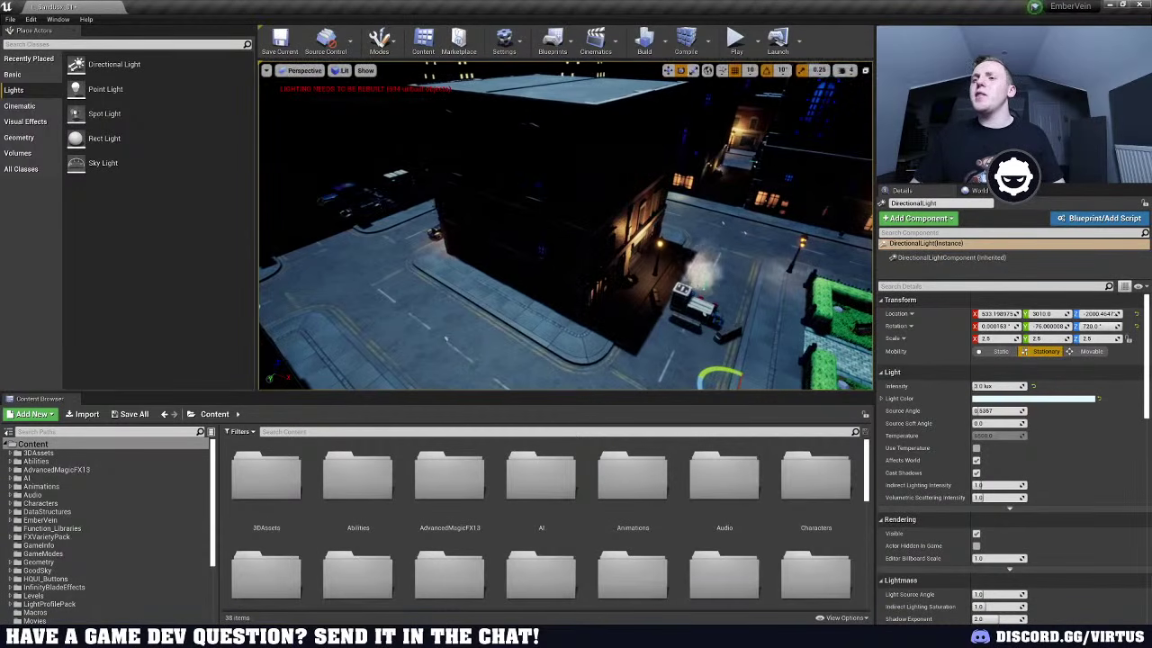
right_click_drag(567, 225, 589, 243)
left_click_drag(689, 317, 715, 340)
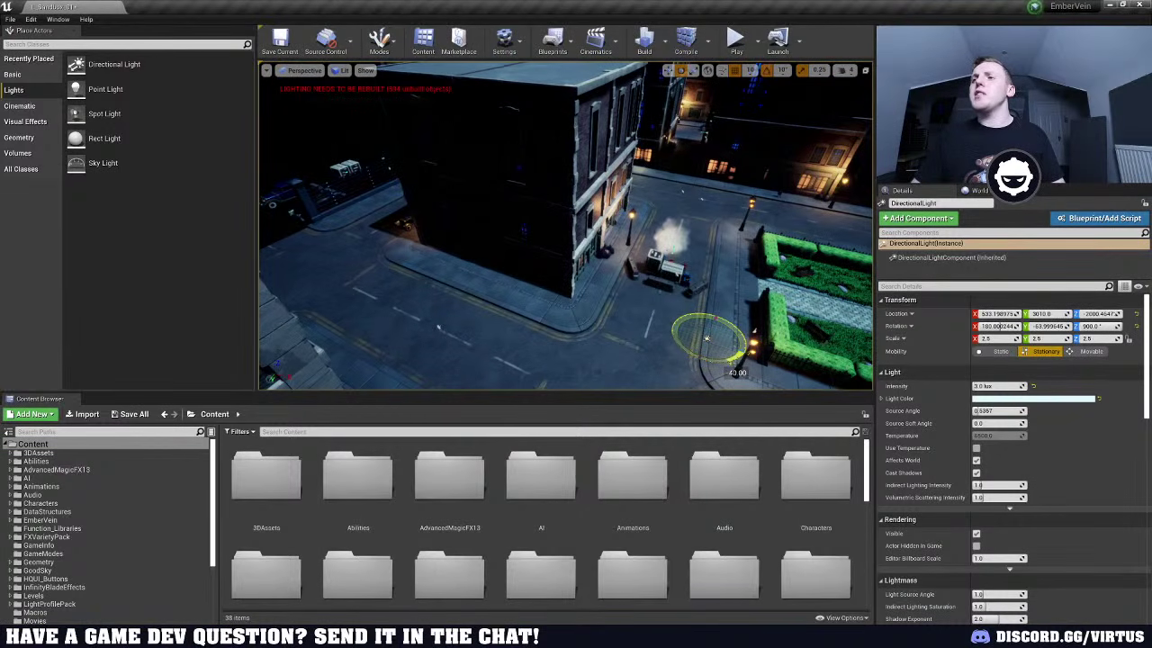
right_click_drag(567, 225, 769, 221)
right_click_drag(486, 216, 490, 212)
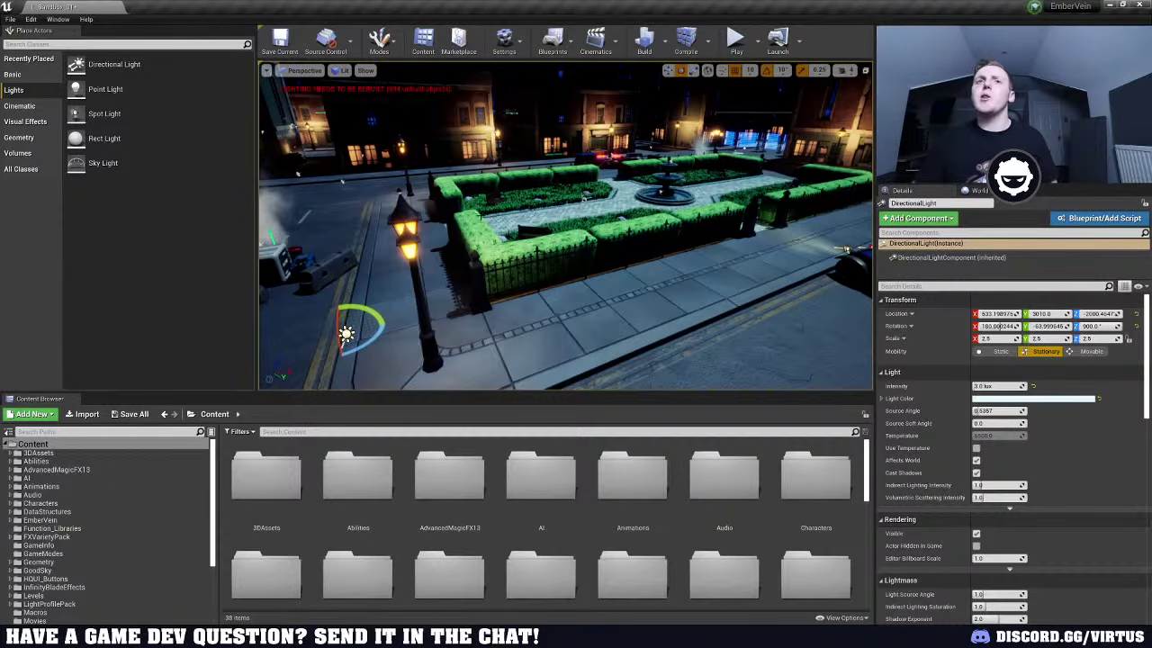
Place a Sky Light on the street beside the lamp post at the park corner
left_click(142, 161)
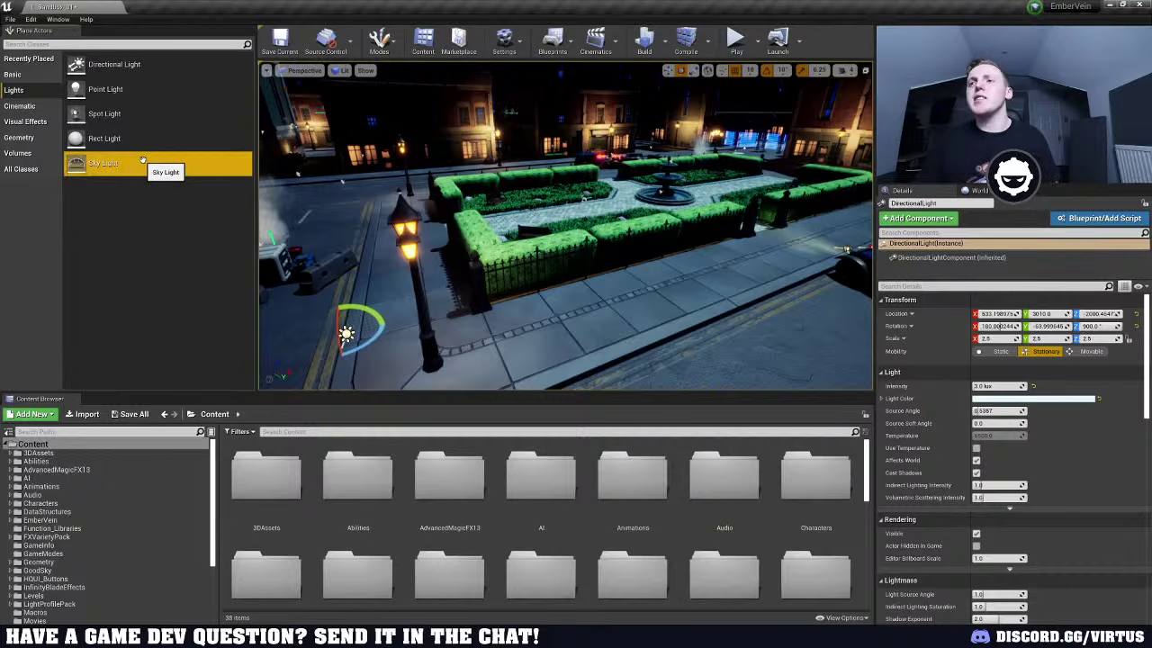
left_click_drag(142, 161, 365, 251)
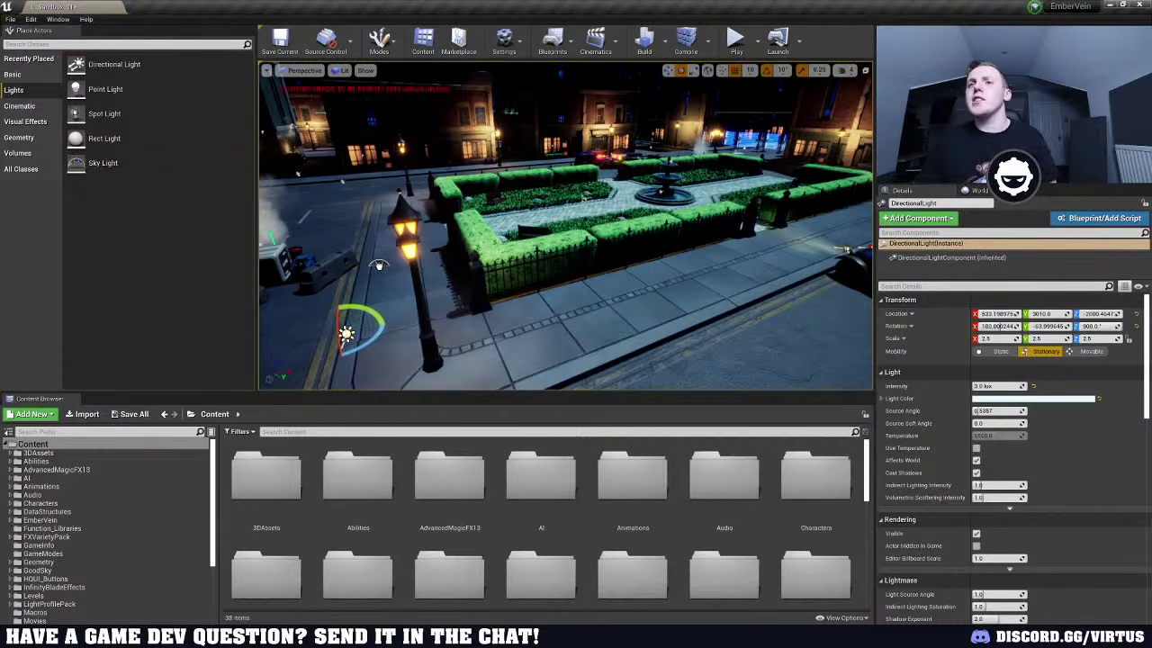
left_click(379, 265)
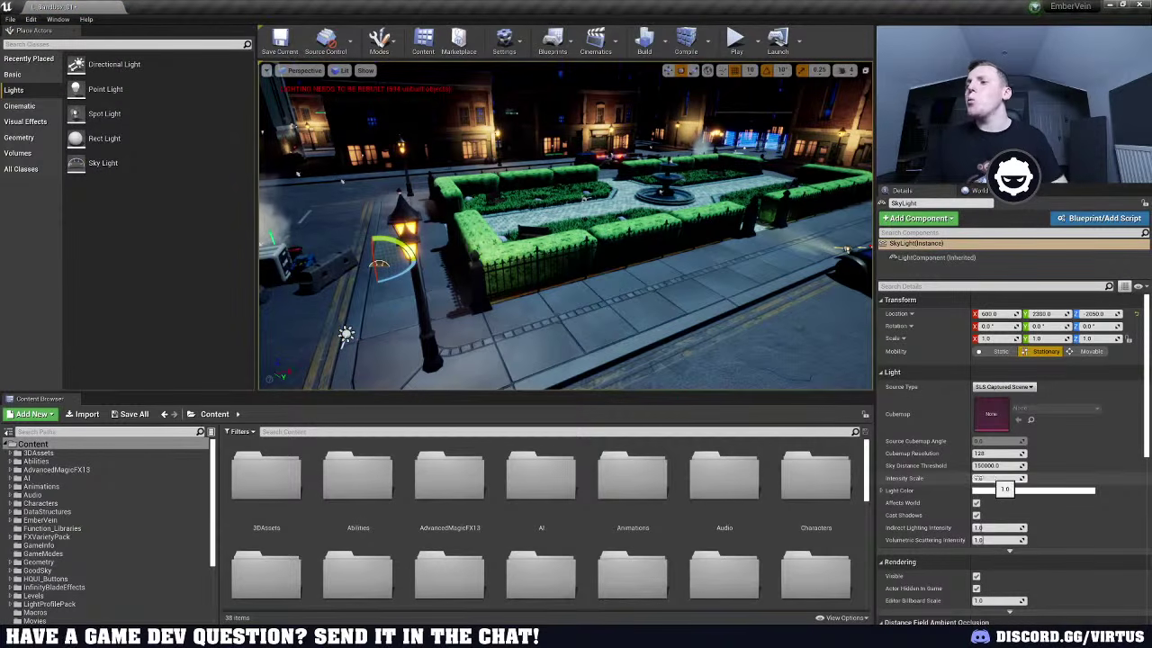
Raise the sky light's intensity scale to about 1300 and check the street around the crashed vehicles
key("w")
right_click_drag(630, 261, 560, 265)
key("s")
left_click_drag(991, 479, 1116, 479)
left_click_drag(1005, 478, 1116, 478)
left_click_drag(1004, 477, 985, 477)
right_click_drag(696, 180, 675, 203)
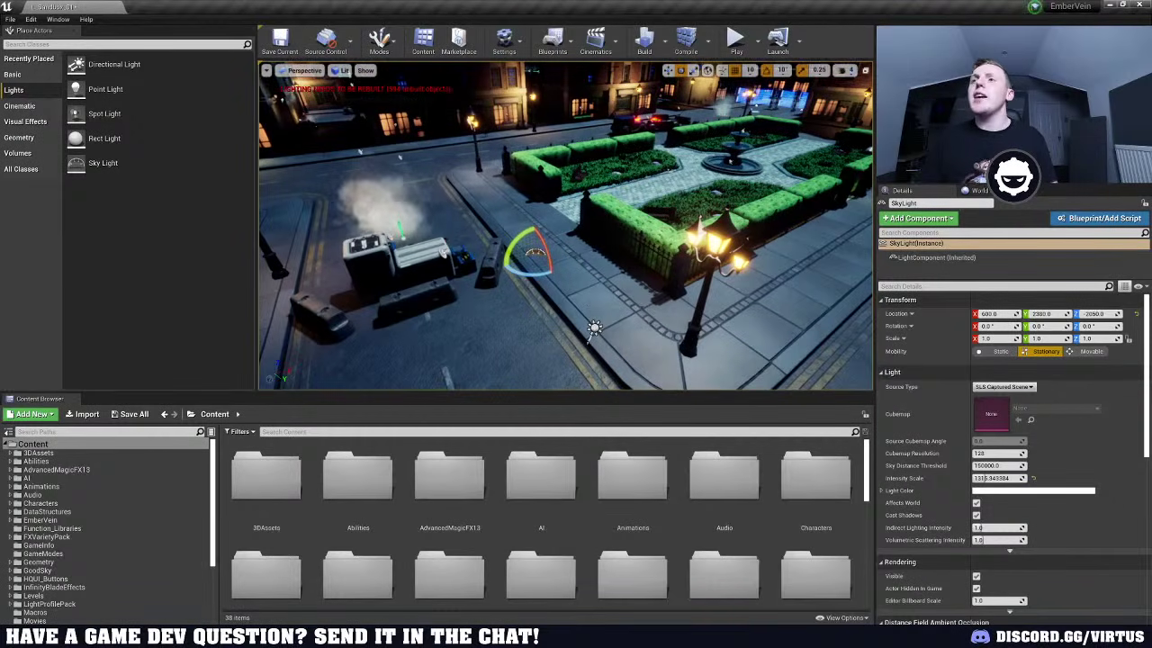
Build the level's lighting only, skipping the pending autosave, and close the lighting results log once the build ends
left_click(663, 40)
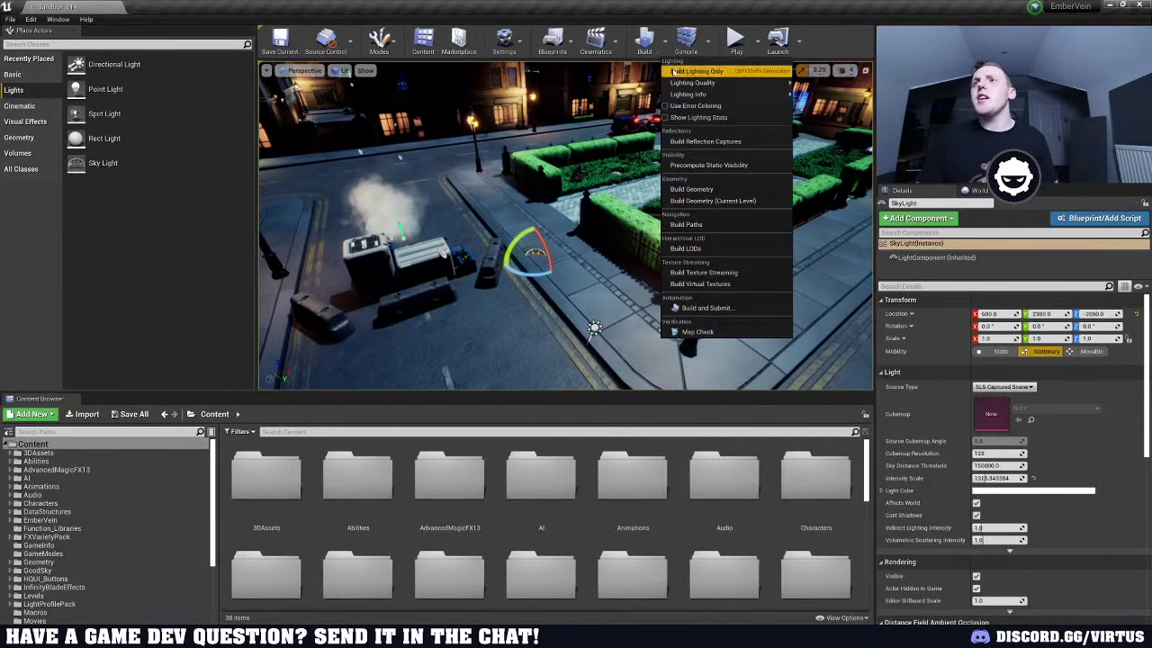
left_click(644, 40)
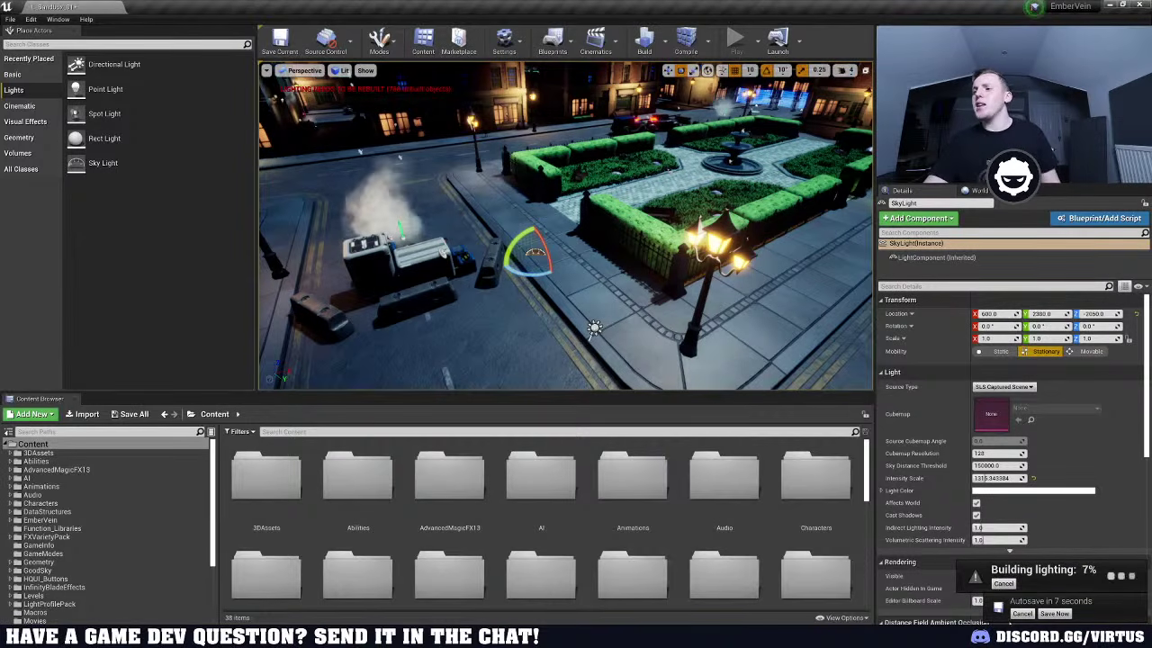
left_click(1022, 614)
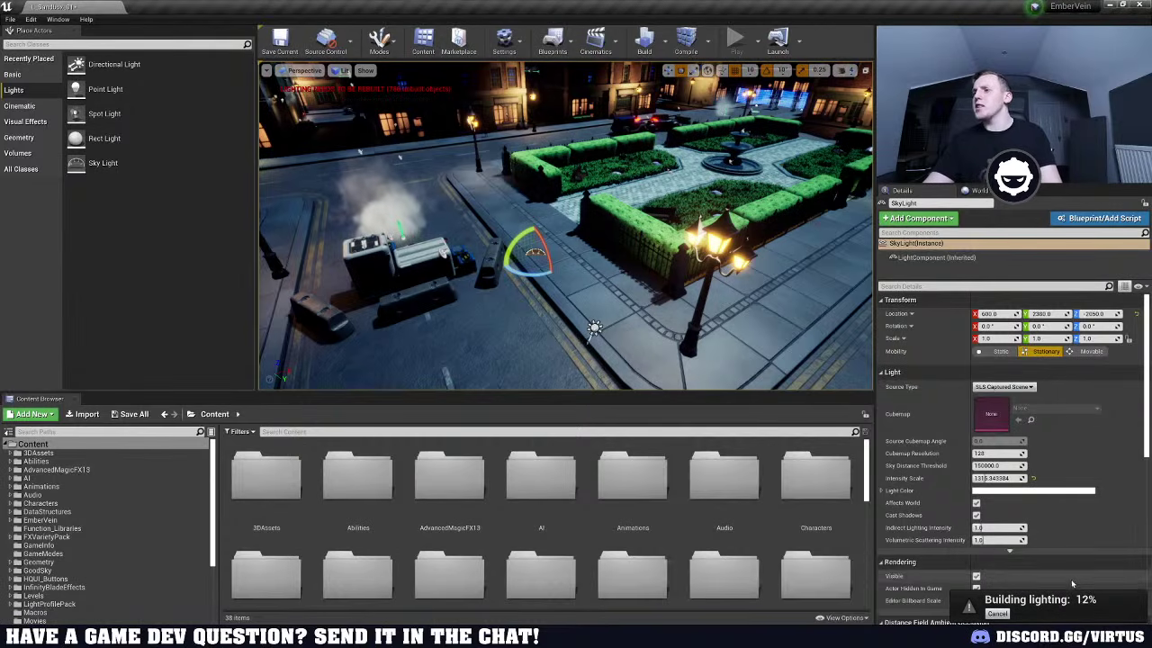
right_click_drag(591, 360, 639, 373)
key("w")
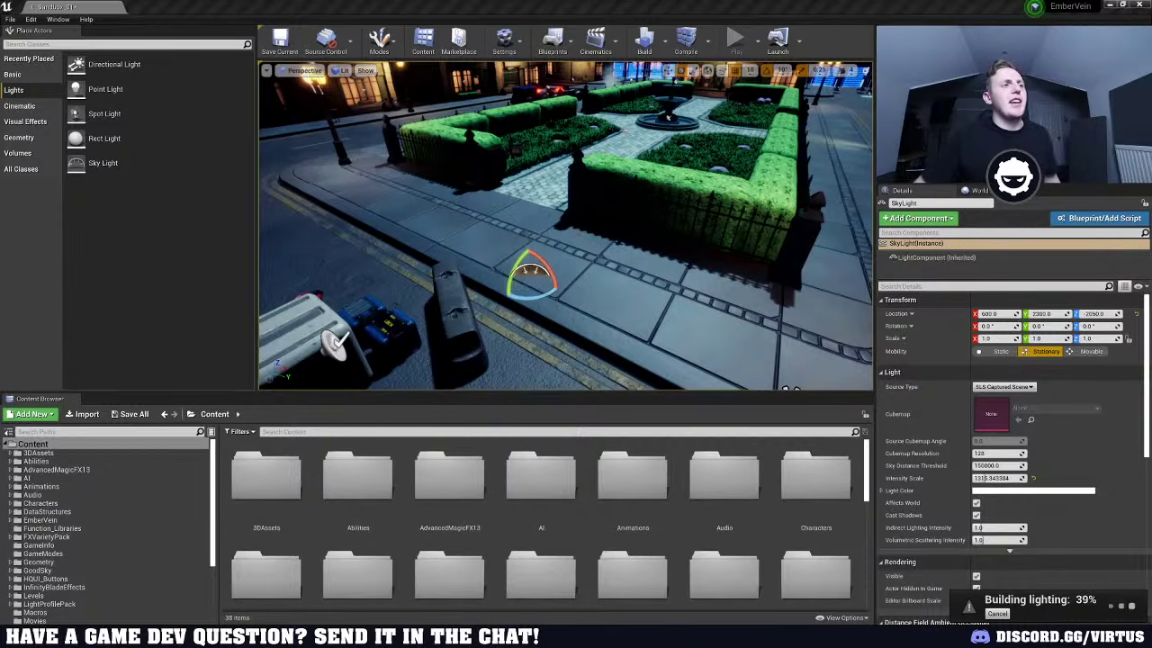
right_click_drag(565, 225, 630, 234)
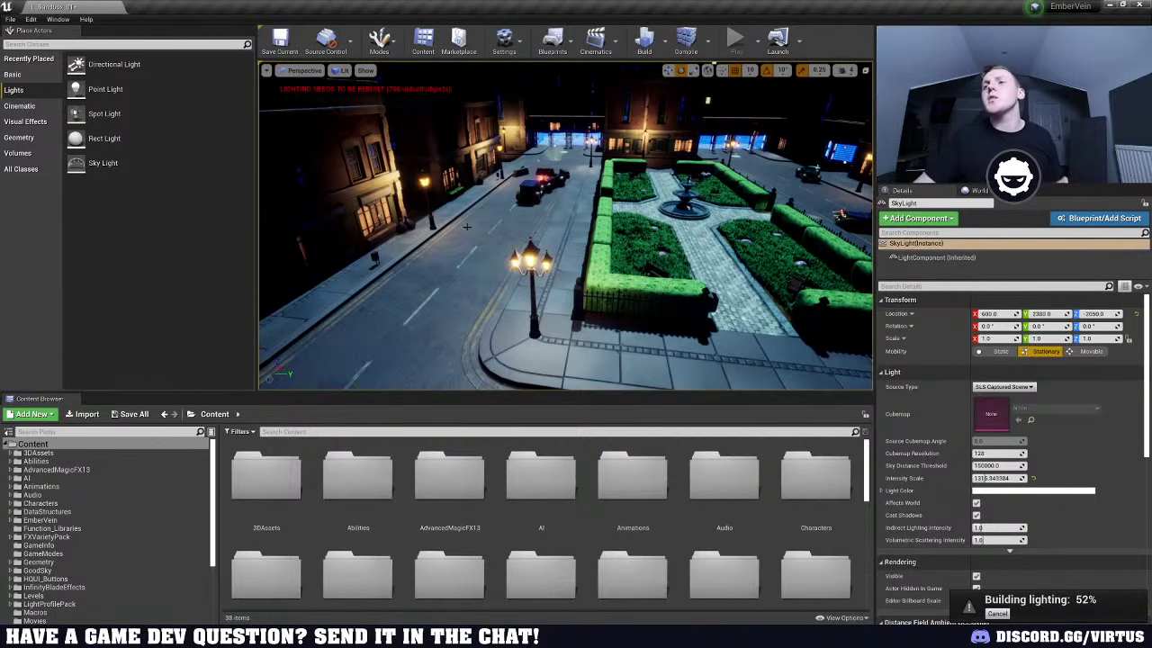
right_click_drag(467, 226, 529, 203)
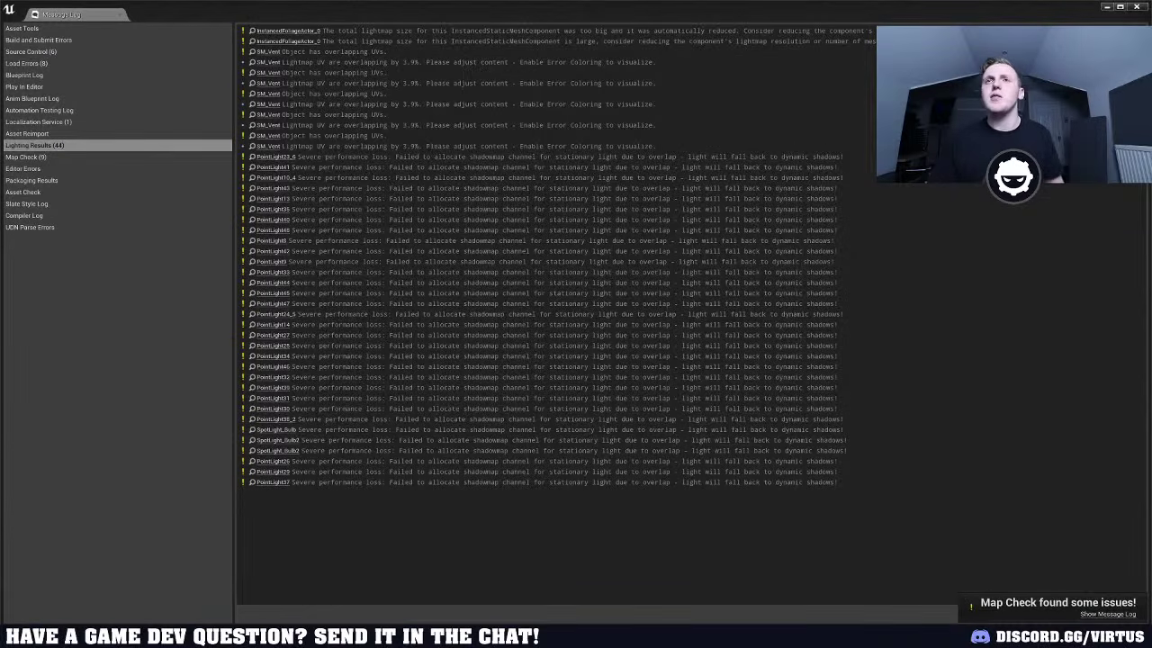
left_click(121, 15)
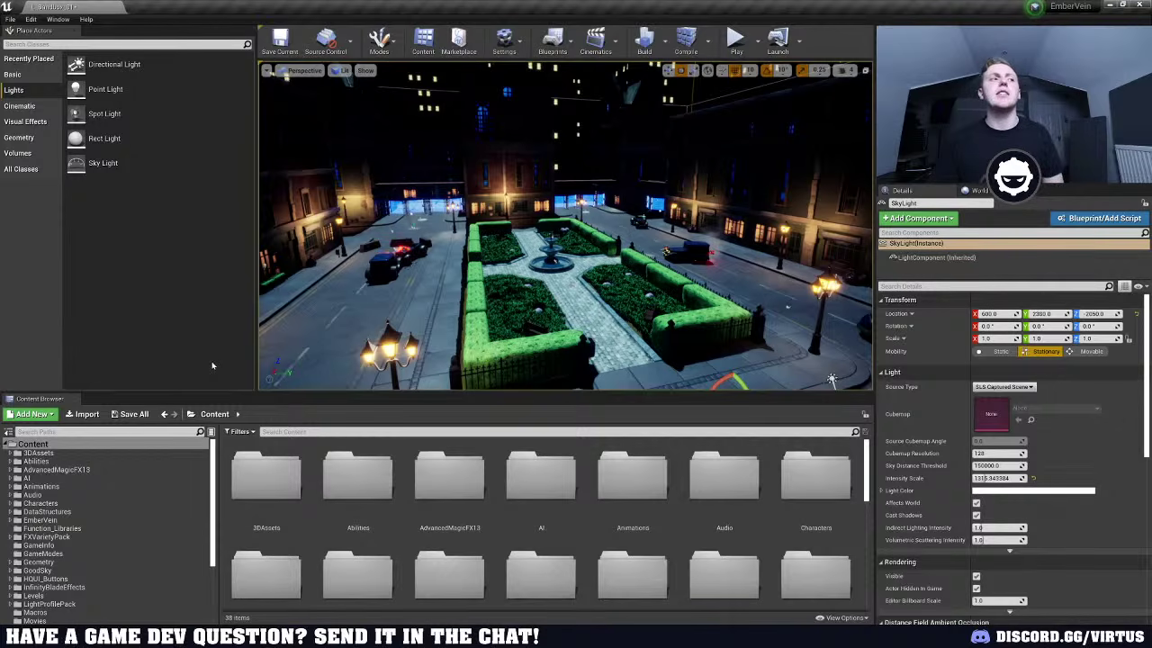
Try a sky light intensity scale of about 5900 and compare the square from several viewpoints
key("w")
right_click_drag(788, 306, 774, 347)
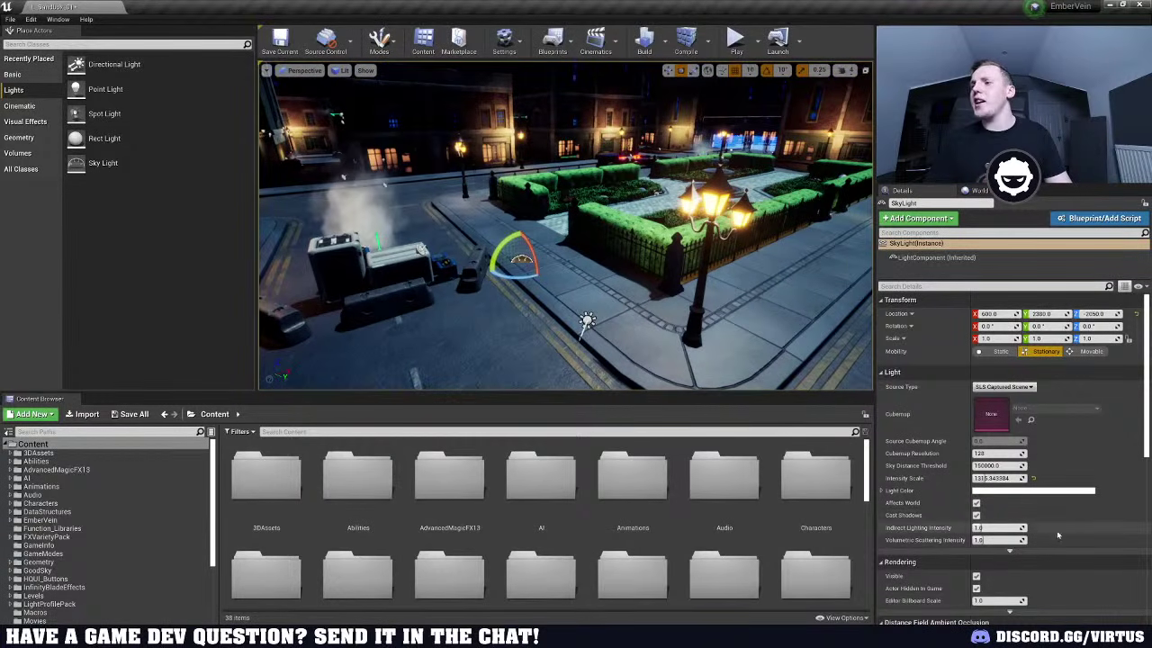
left_click_drag(998, 479, 1007, 479)
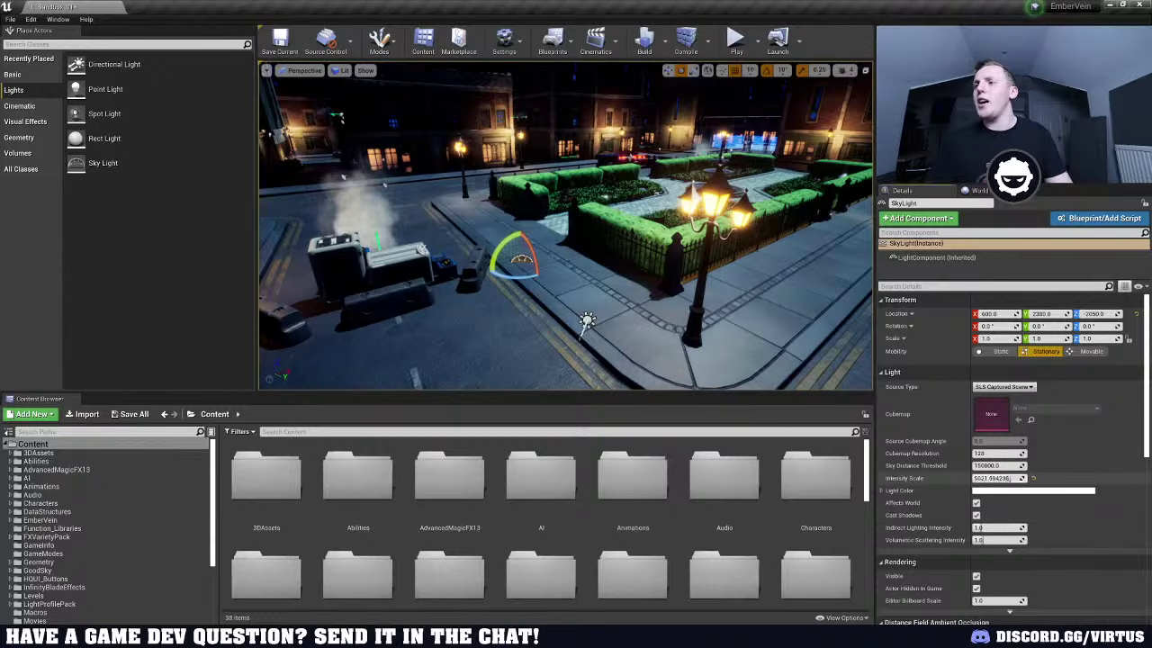
right_click_drag(824, 374, 855, 341)
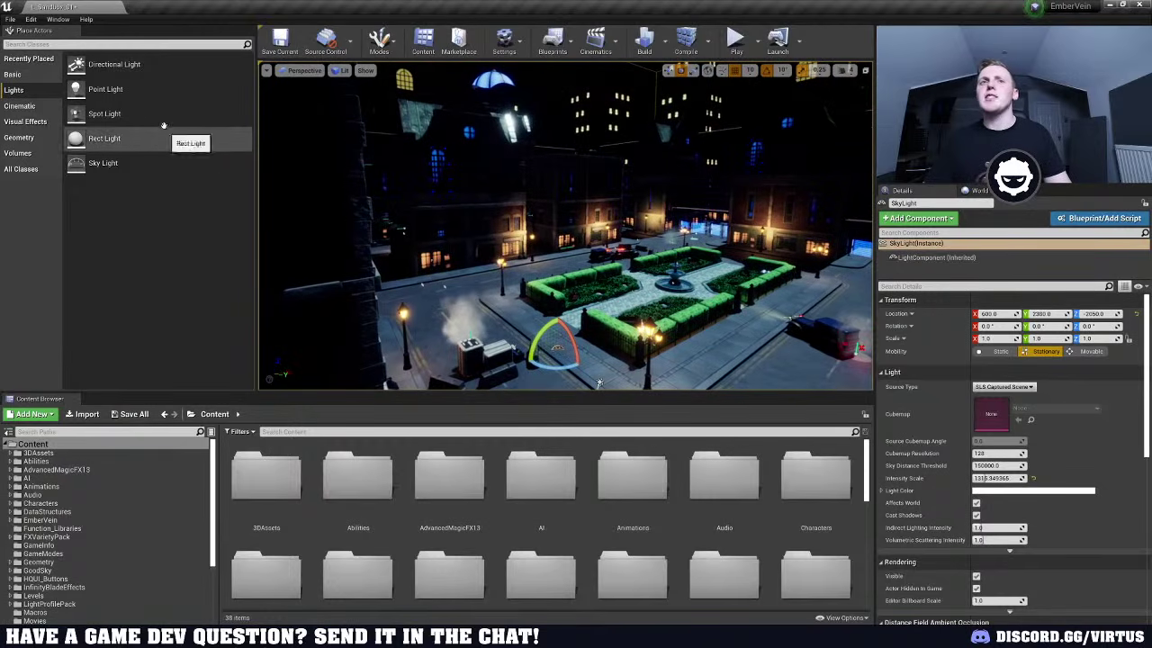
left_click_drag(135, 114, 322, 140)
right_click_drag(323, 140, 342, 180)
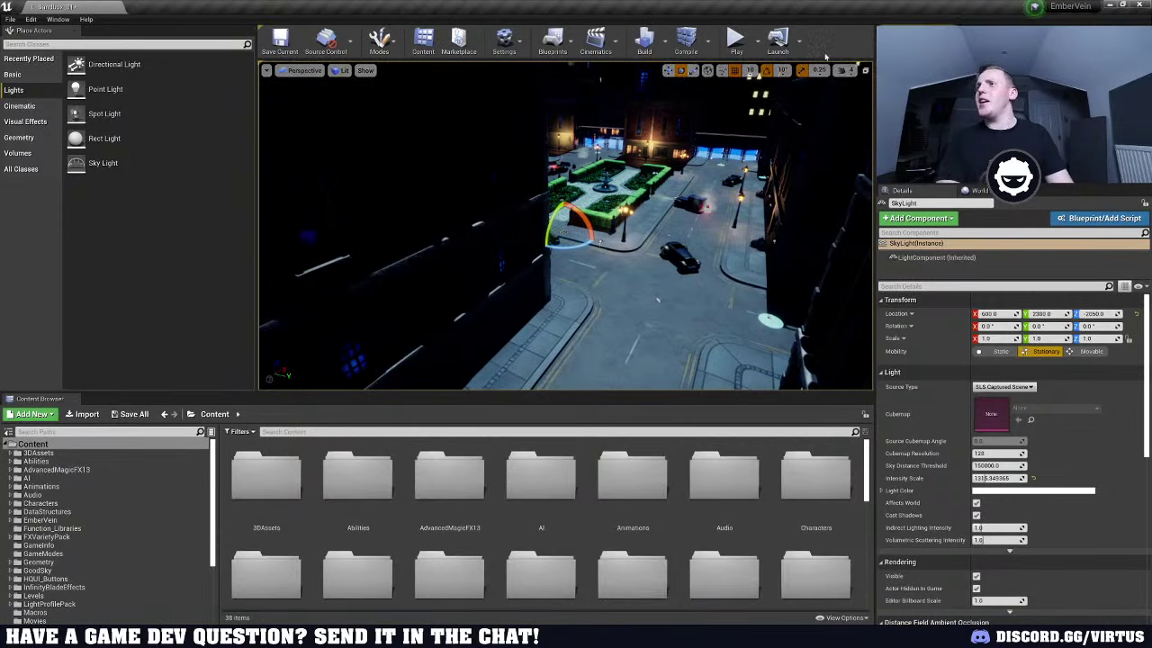
Reselect the sky light at the park corner and raise its intensity scale to about 3400
left_click(954, 117)
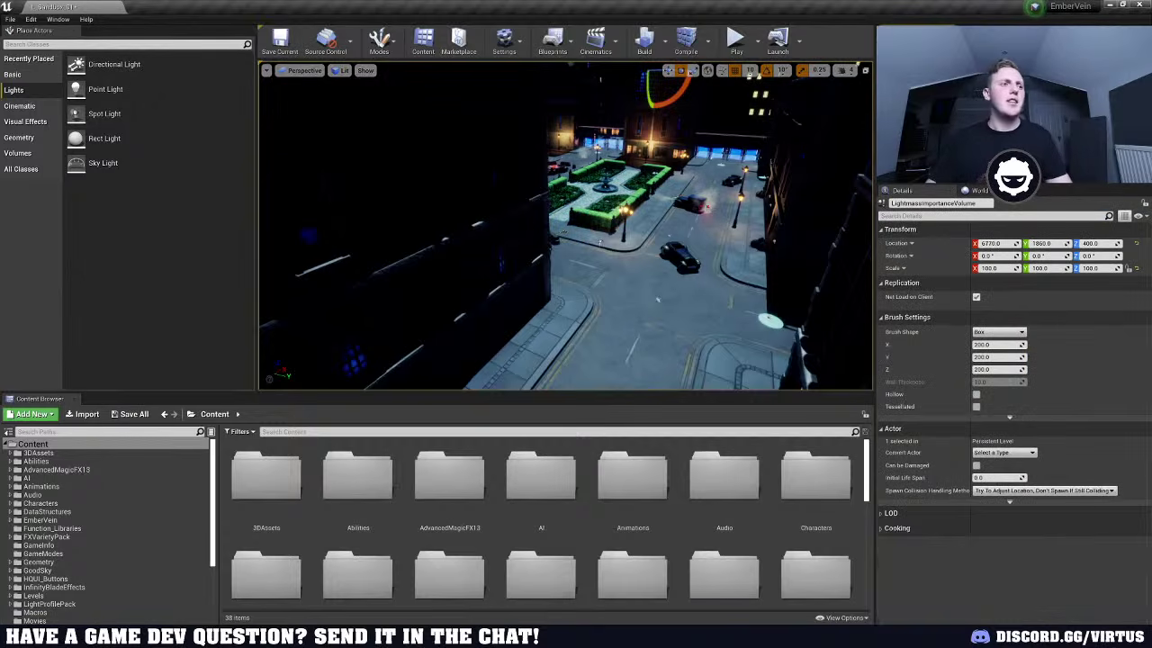
right_click_drag(723, 224, 738, 286)
left_click(382, 335)
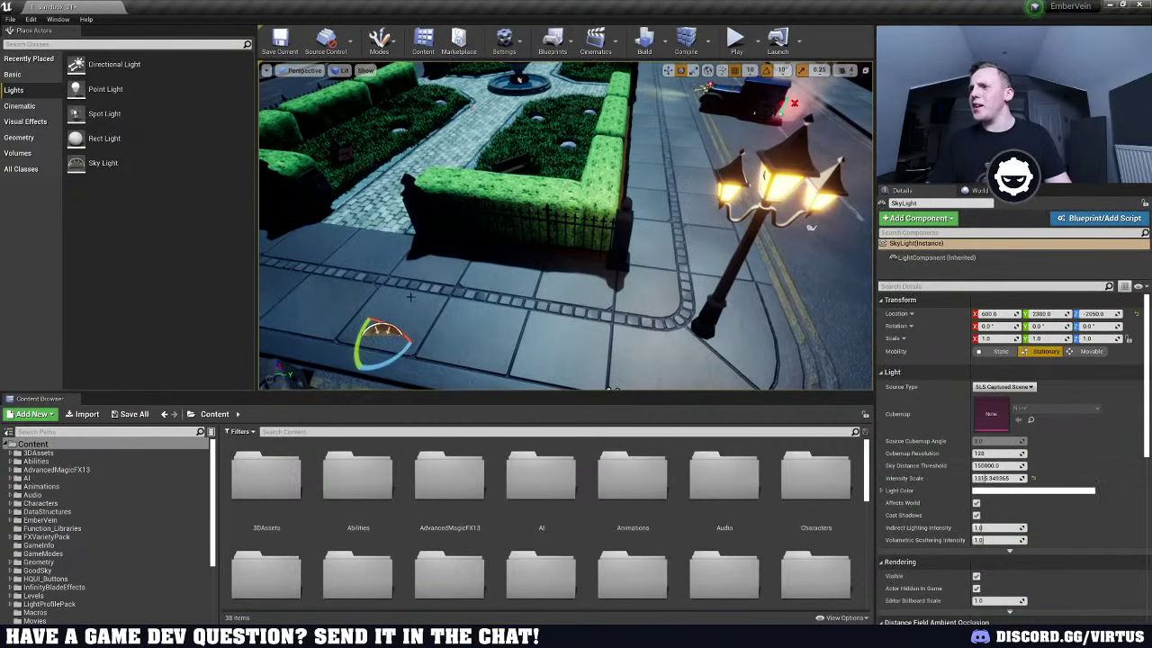
mouse_move(995, 478)
left_mouse_down()
mouse_move(963, 478)
mouse_move(1017, 478)
mouse_move(1001, 478)
left_mouse_up()
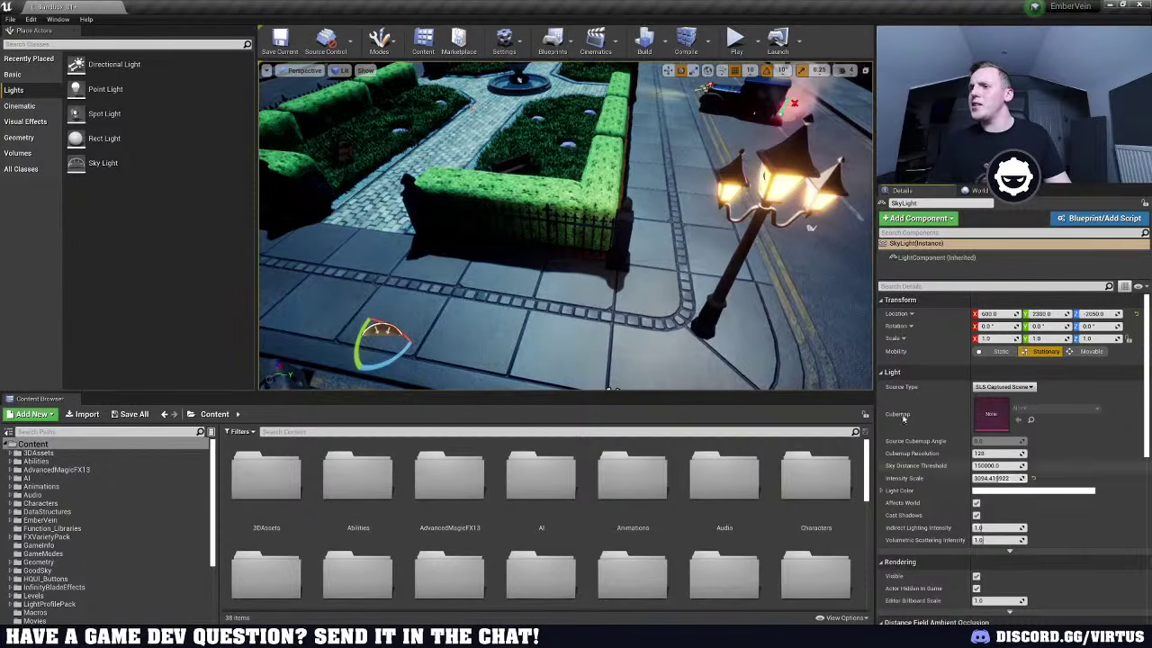
right_click_drag(756, 297, 675, 247)
Search the placeable actors for fog and place an Atmospheric Fog on the street beside the park
left_click(30, 44)
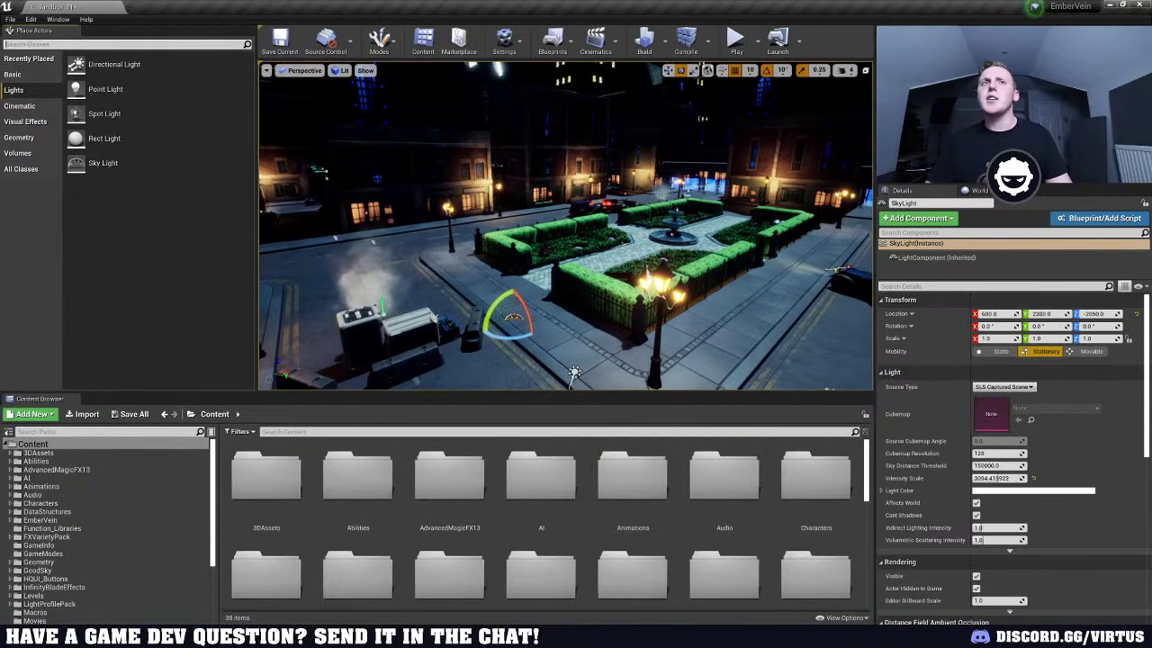
type("fog")
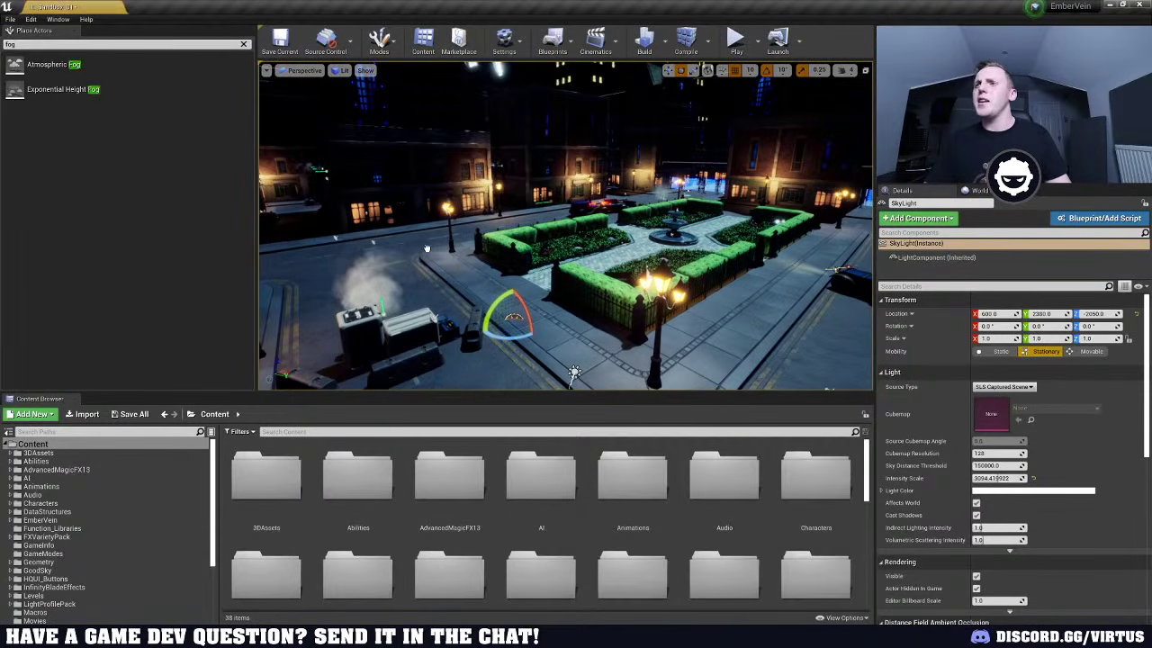
left_click_drag(426, 248, 430, 252)
right_click_drag(431, 252, 536, 160)
Set the atmospheric fog's default light color to a muted blue with hue about 222, saturation 0.47 and value 0.51
left_click(1035, 487)
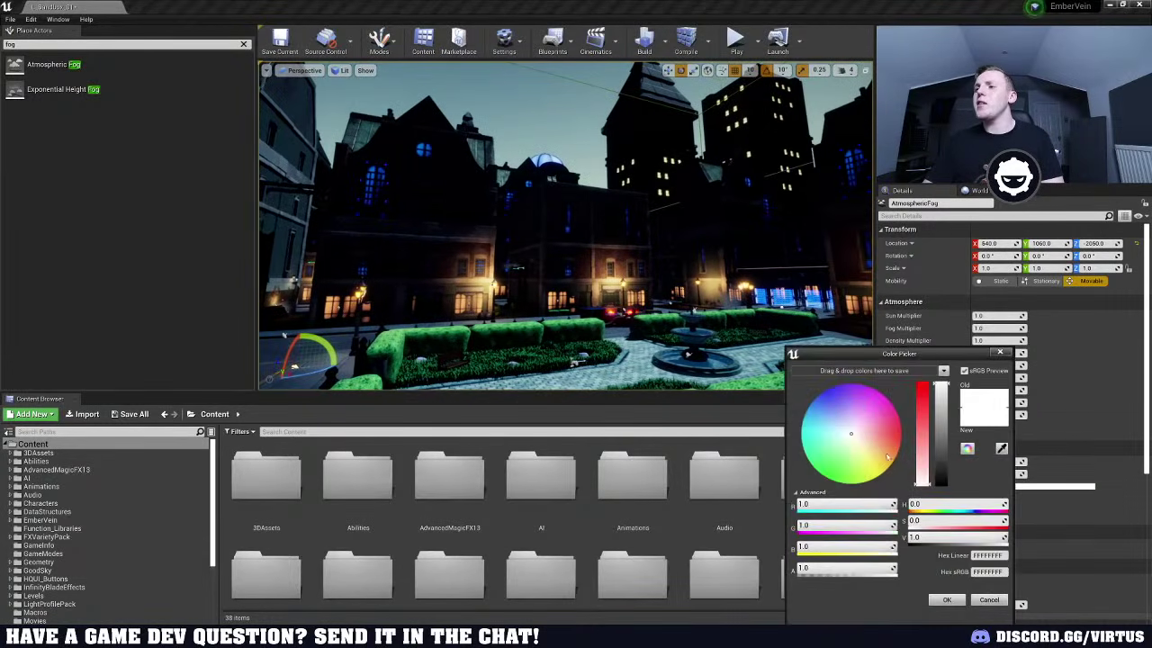
left_click_drag(839, 439, 836, 417)
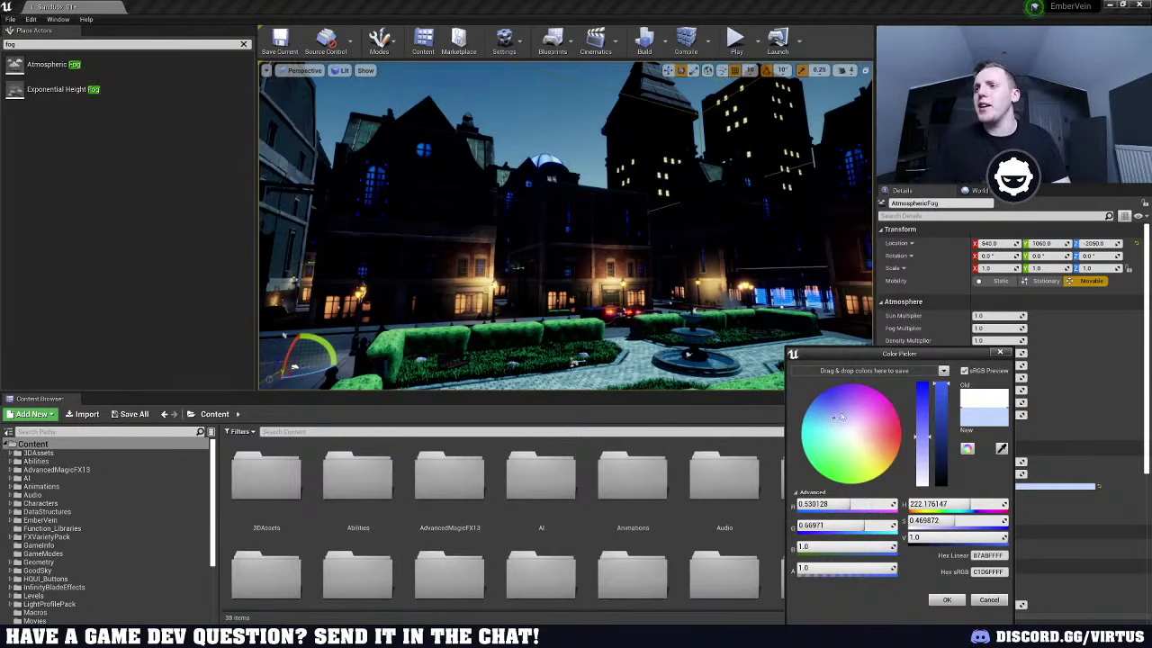
left_click_drag(941, 419, 944, 433)
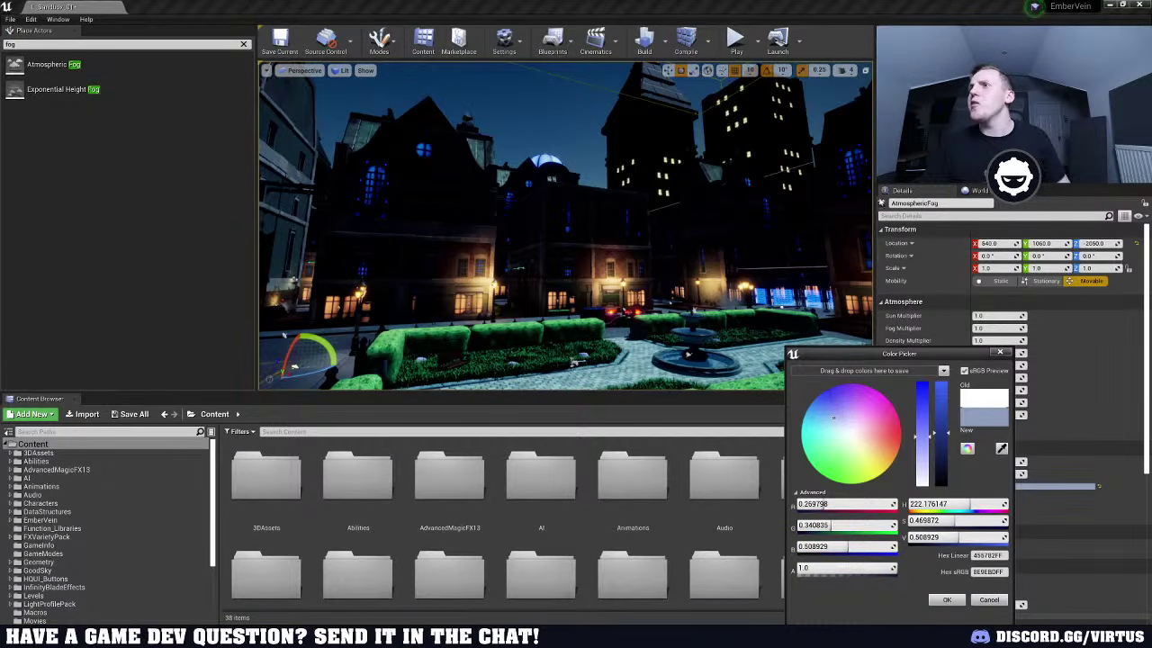
left_click(950, 602)
mouse_move(565, 225)
right_mouse_down()
mouse_move(477, 225)
mouse_move(495, 236)
mouse_move(594, 185)
mouse_move(675, 180)
mouse_move(780, 214)
mouse_move(554, 225)
right_mouse_up()
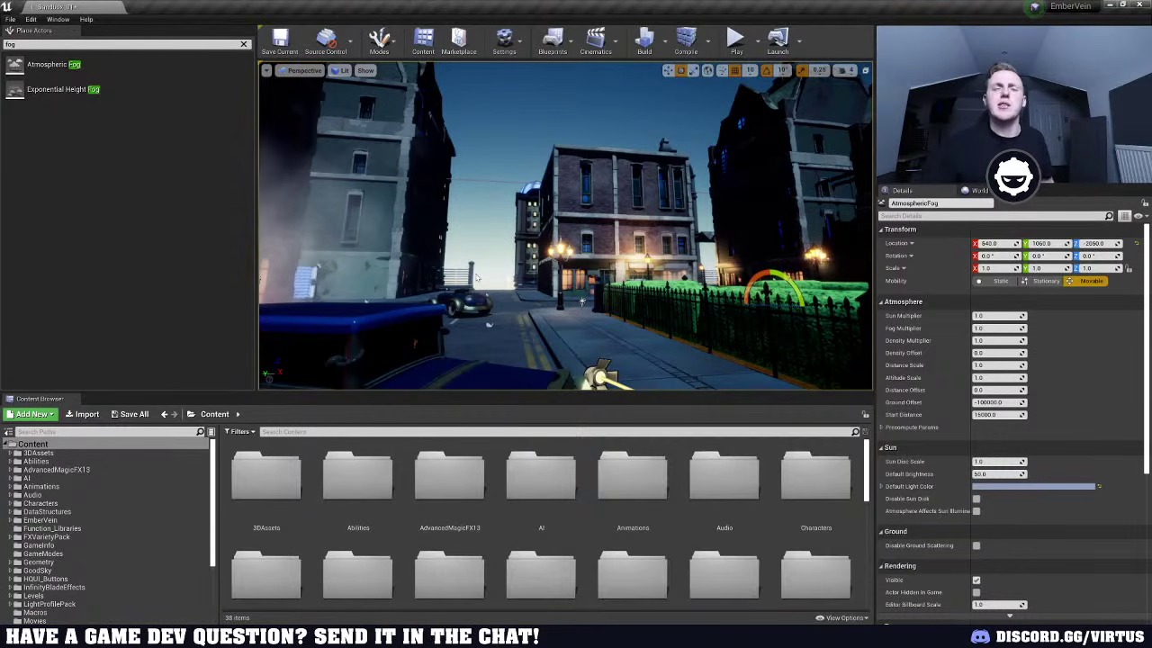
Place an Exponential Height Fog beside the park's fenced hedge and look over the square from the front
right_click_drag(565, 225, 795, 249)
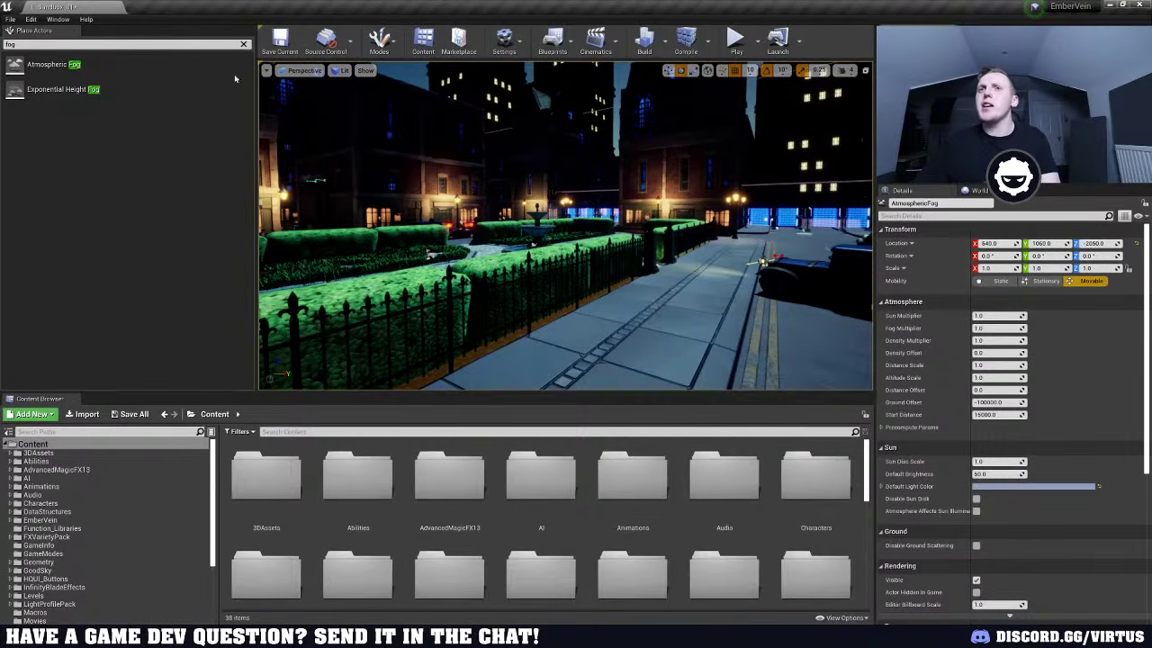
left_click_drag(81, 89, 585, 255)
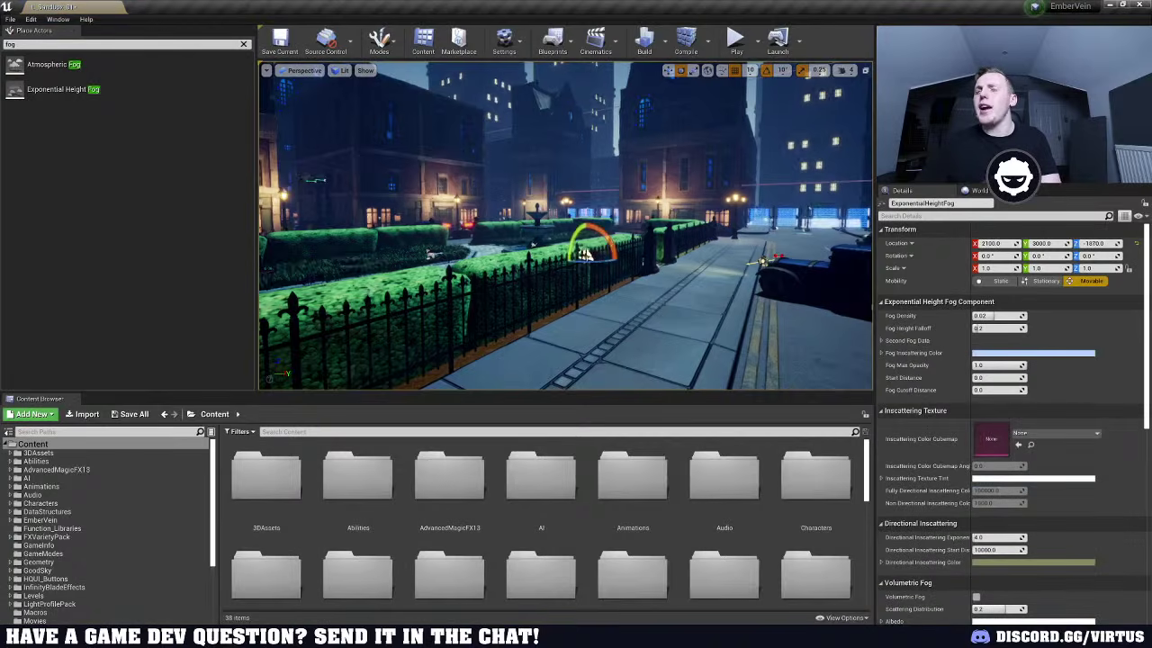
key("w")
right_click_drag(585, 256, 511, 229)
right_click_drag(478, 306, 585, 357)
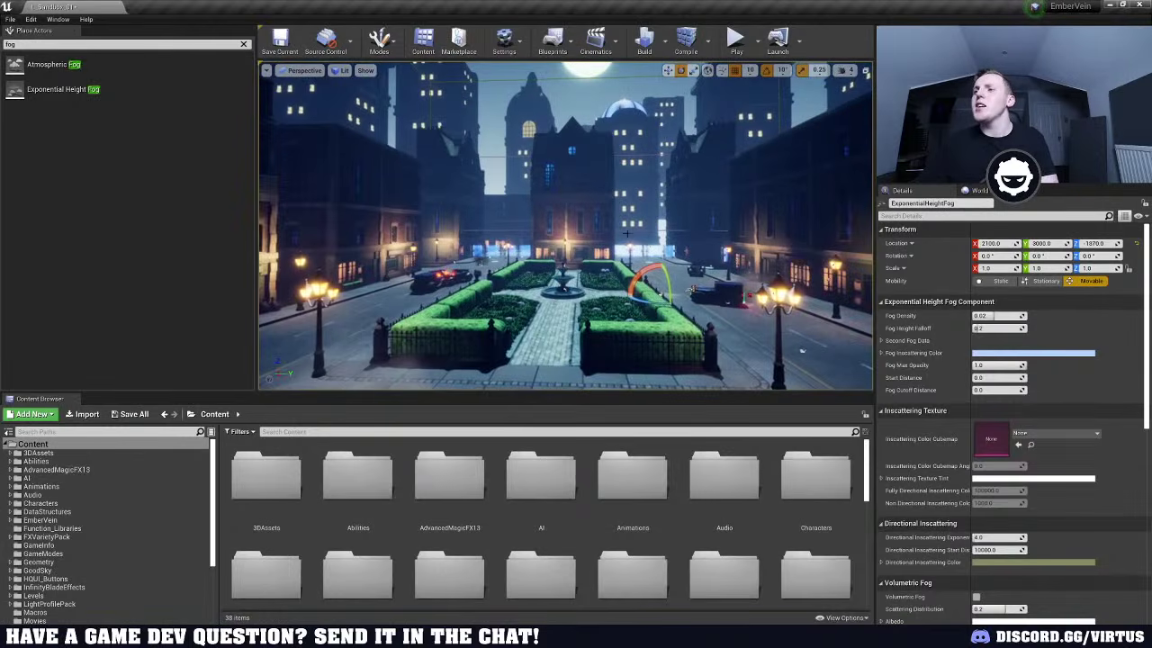
Set the height fog's inscattering color to a light blue with hue about 197, saturation 0.55 and value 1
left_click(1004, 357)
mouse_move(853, 403)
left_mouse_down()
mouse_move(813, 414)
mouse_move(828, 397)
mouse_move(813, 434)
mouse_move(857, 453)
mouse_move(857, 414)
mouse_move(822, 439)
left_mouse_up()
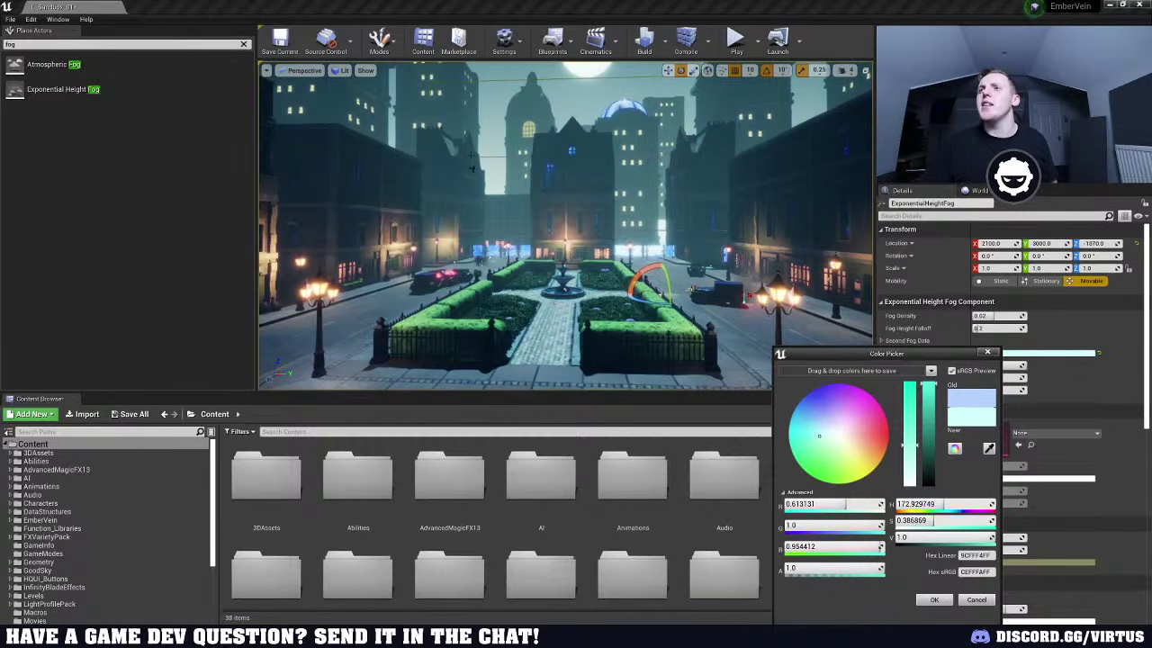
right_click_drag(612, 270, 478, 236)
key("w")
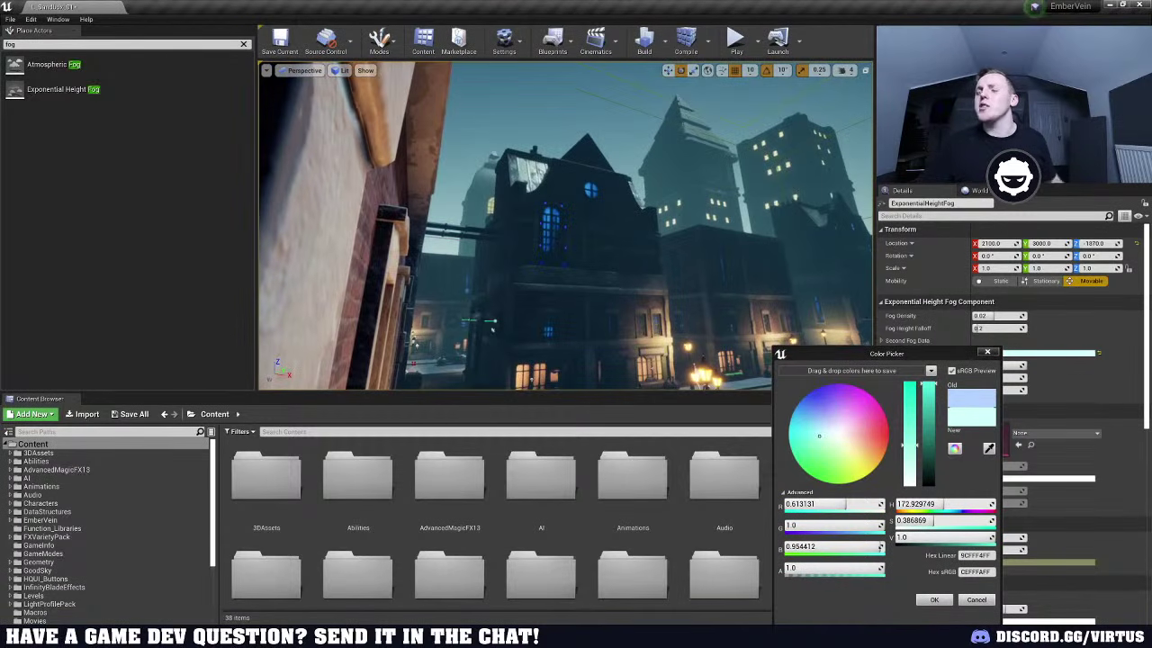
left_click_drag(817, 427, 812, 425)
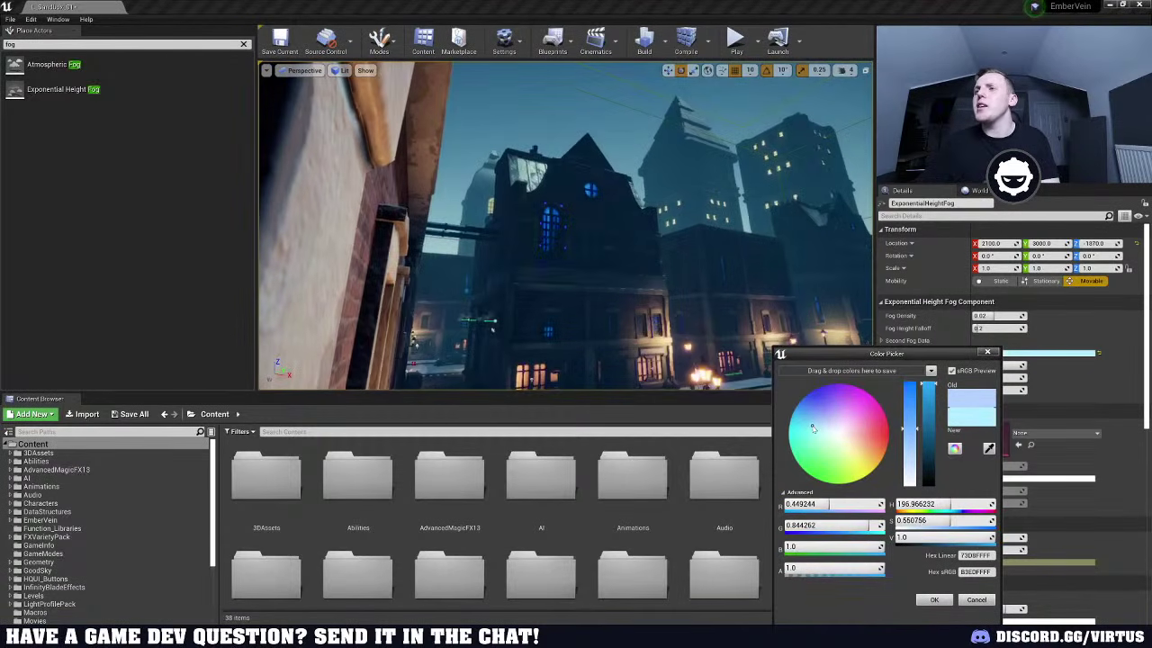
key("s")
mouse_move(621, 270)
right_mouse_down()
mouse_move(558, 288)
mouse_move(630, 252)
mouse_move(621, 297)
right_mouse_up()
key("d")
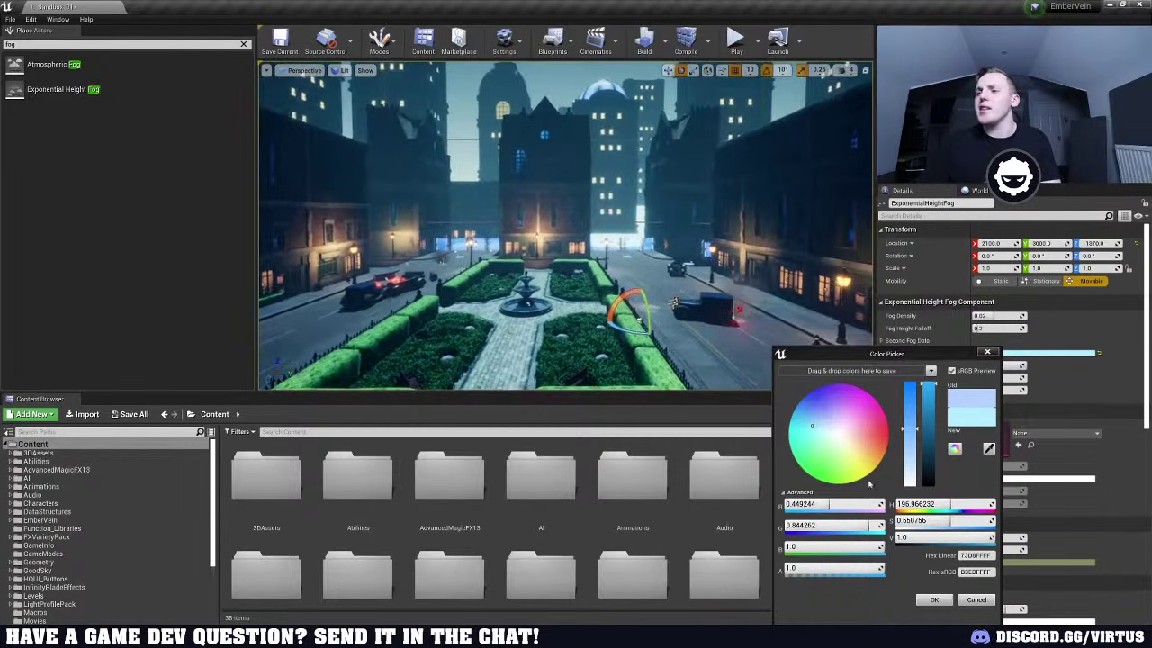
left_click(932, 599)
Try a height fog density of about 0.036 while viewing the buildings around the square
right_click_drag(410, 346, 434, 351)
key("s")
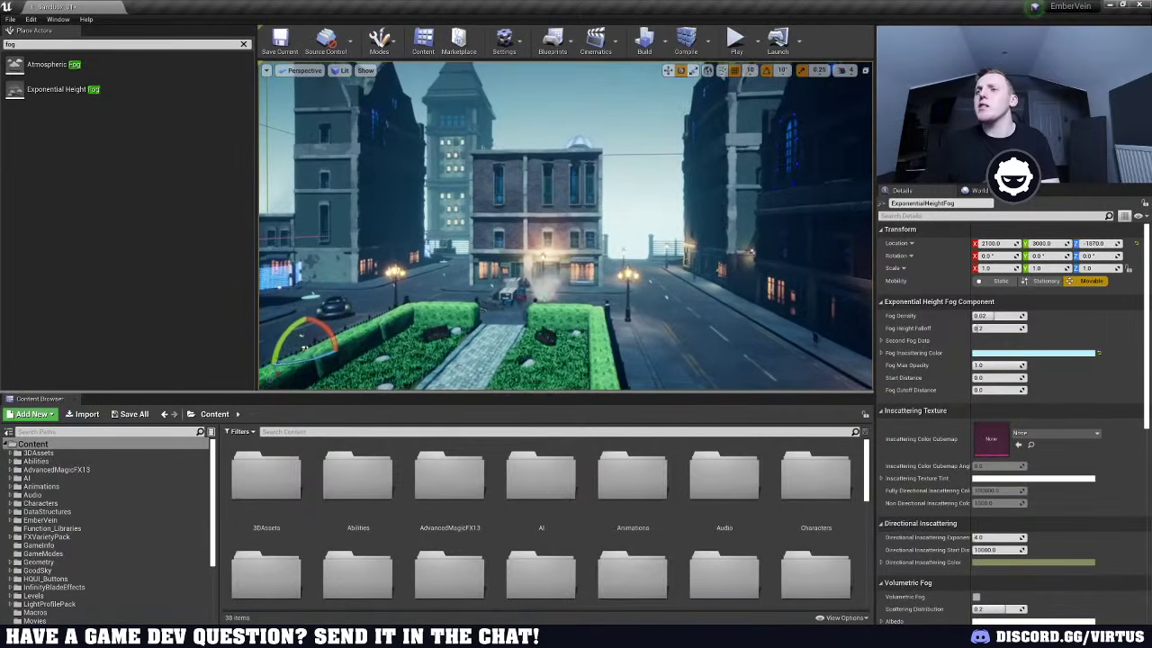
right_click_drag(674, 203, 576, 205)
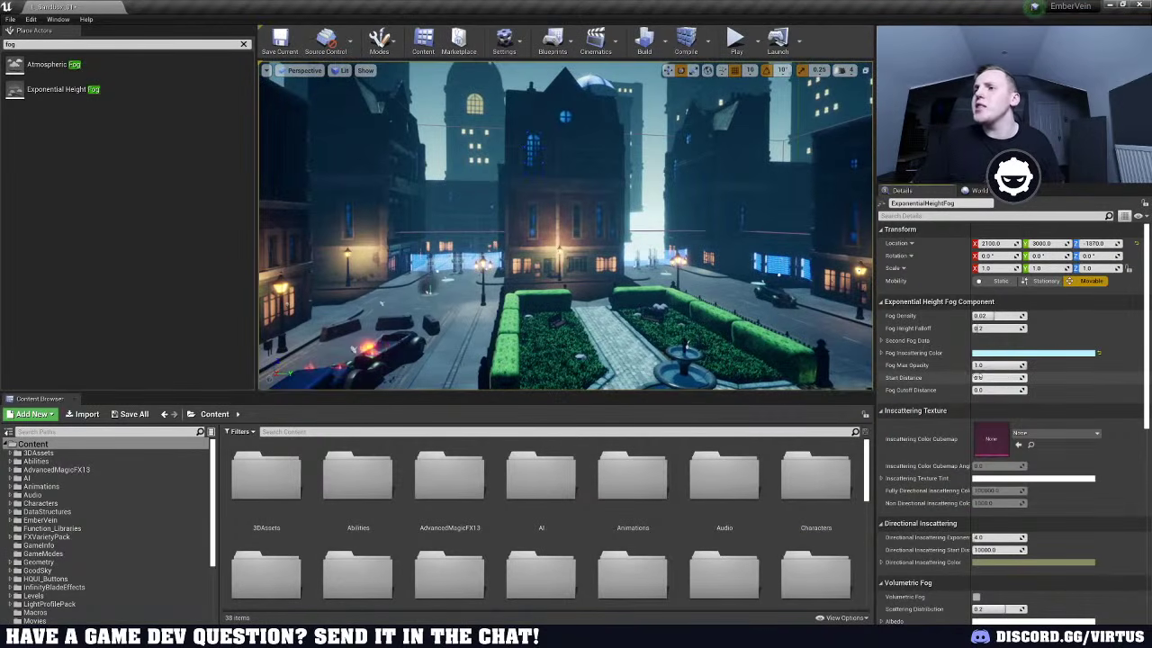
left_click(1033, 378)
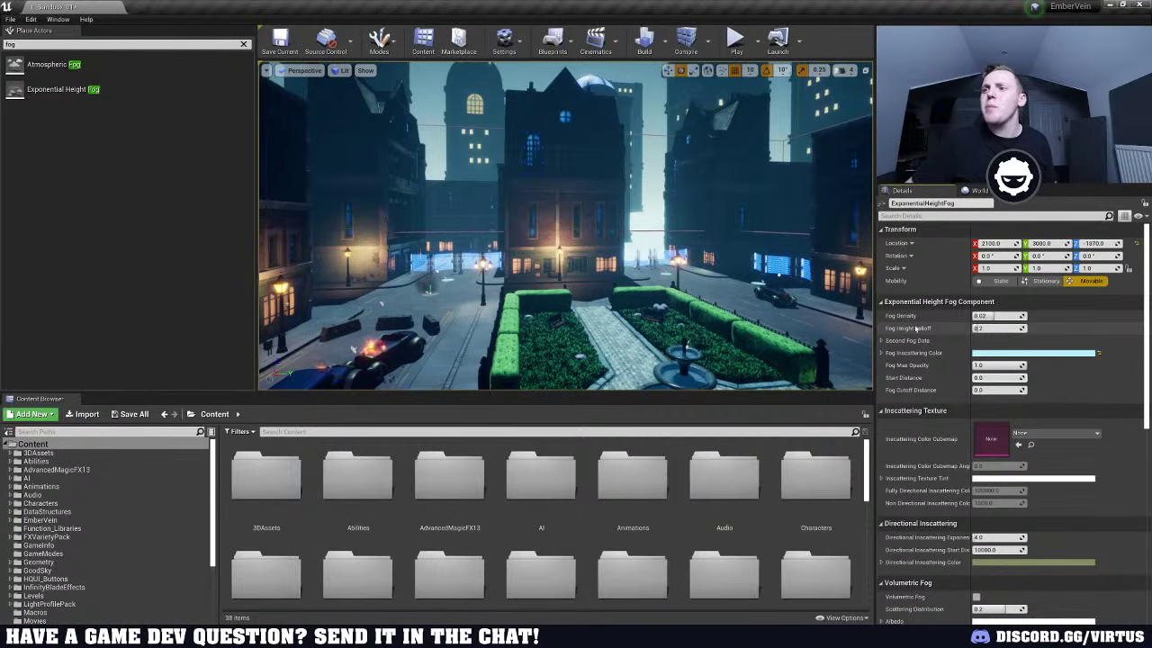
left_click_drag(994, 324, 1030, 324)
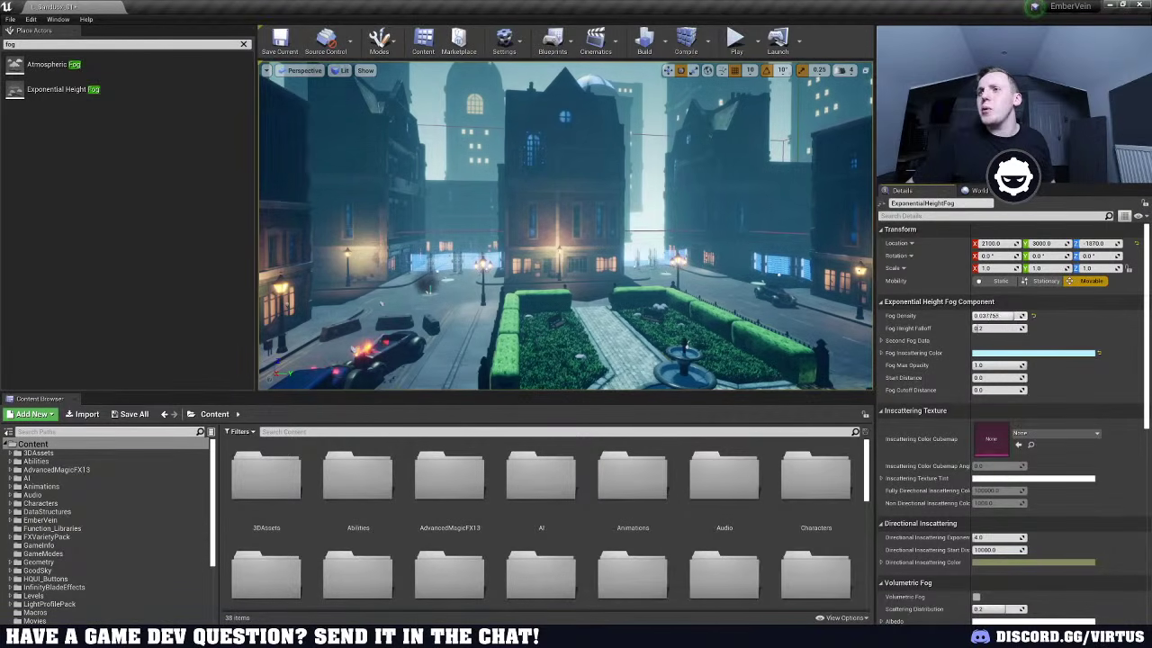
left_click_drag(1011, 316, 1008, 315)
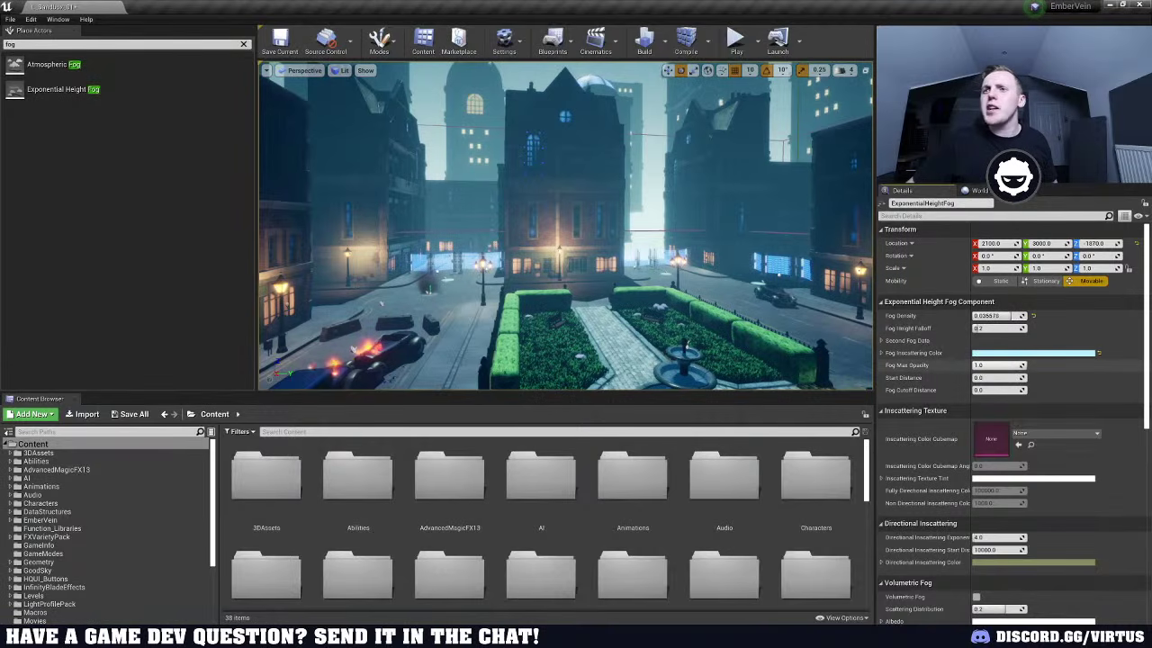
left_click(1033, 365)
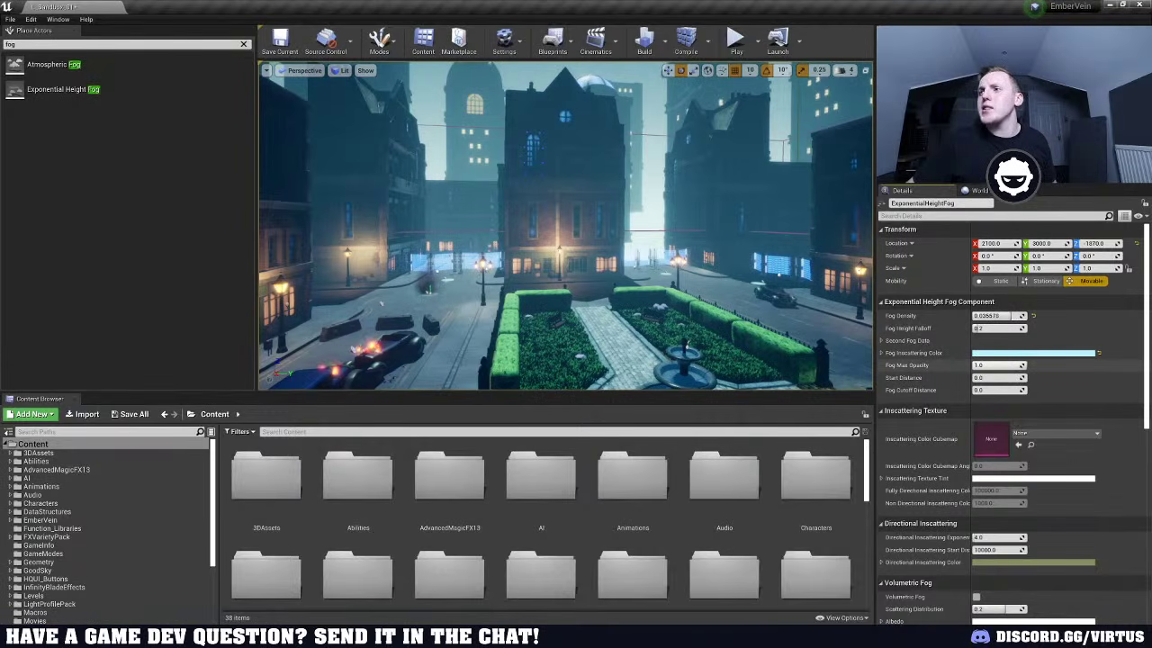
Set the height fog's density to about 0.027 and check it against the brick building and distant towers
right_click_drag(576, 234, 657, 232)
key("s")
key("a")
mouse_move(997, 315)
left_mouse_down()
mouse_move(1017, 315)
mouse_move(1000, 316)
left_mouse_up()
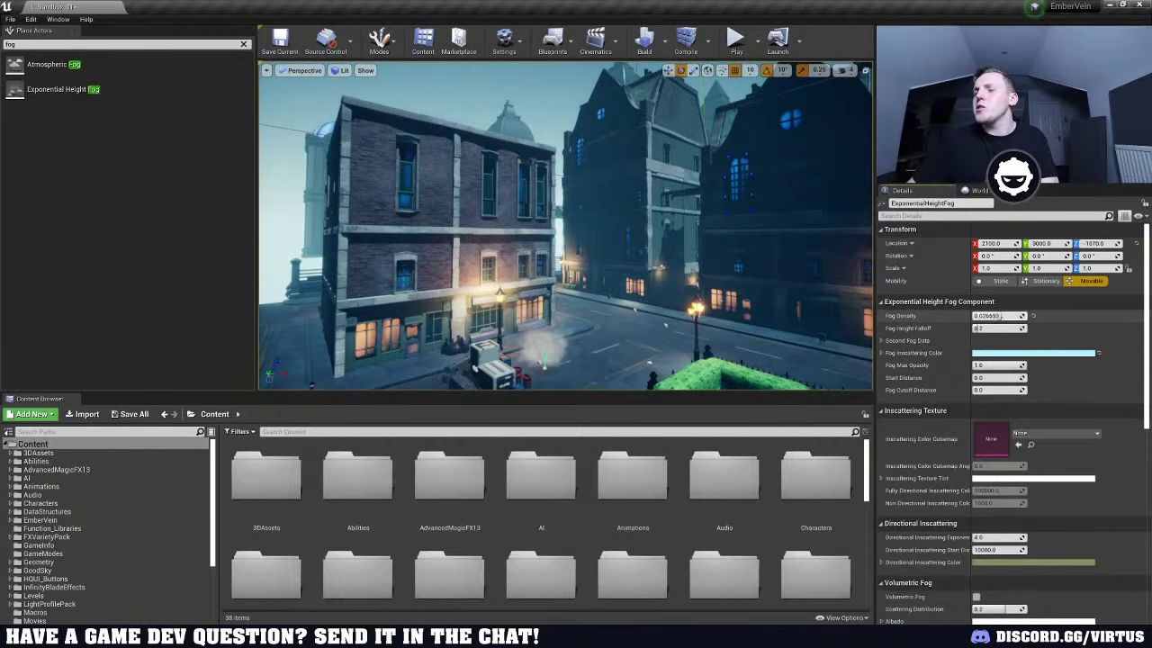
right_click_drag(648, 232, 576, 189)
key("s")
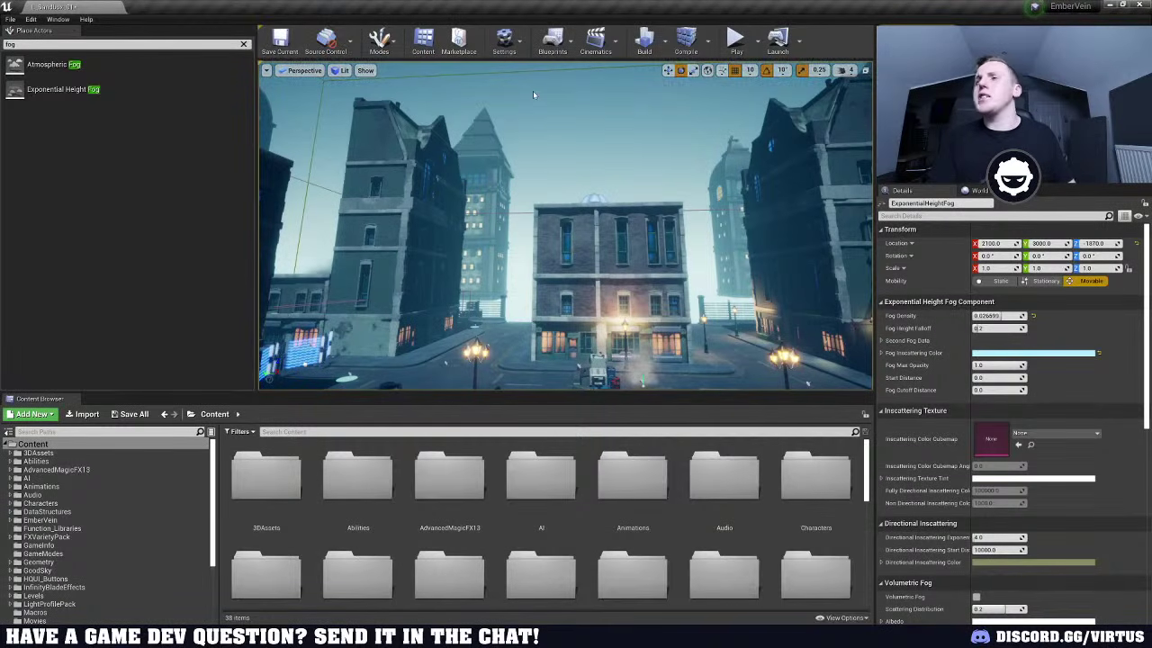
Reduce the atmospheric fog's start distance to below 1000 and set its sun multiplier to 0
left_click(936, 90)
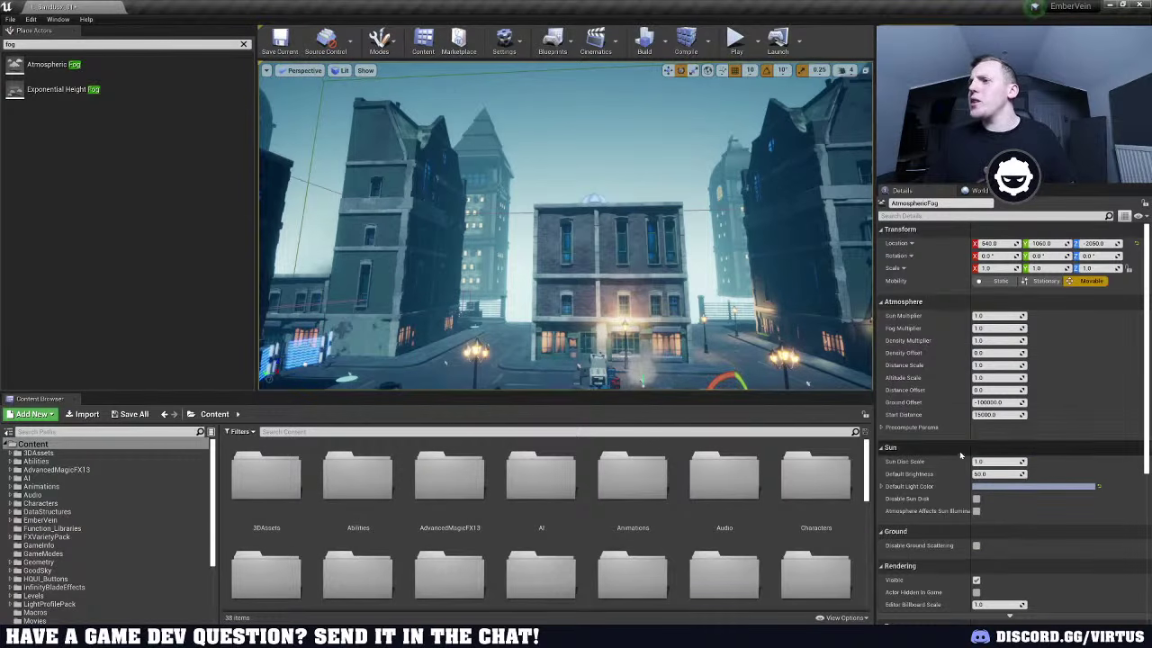
left_click(990, 415)
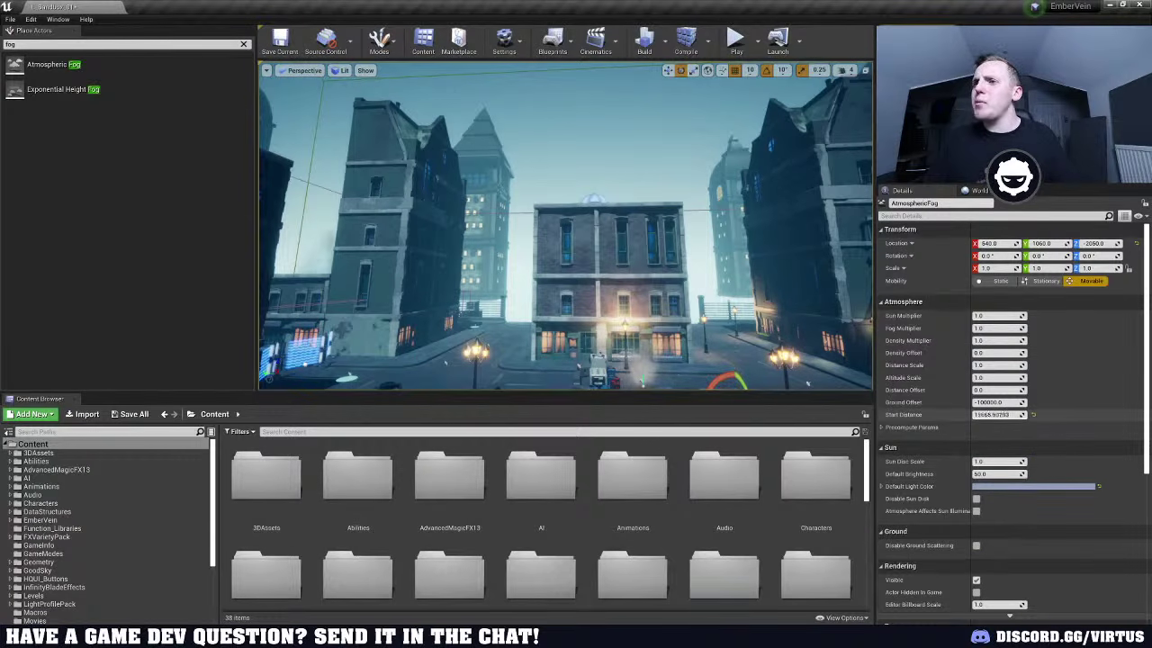
left_click_drag(997, 415, 981, 415)
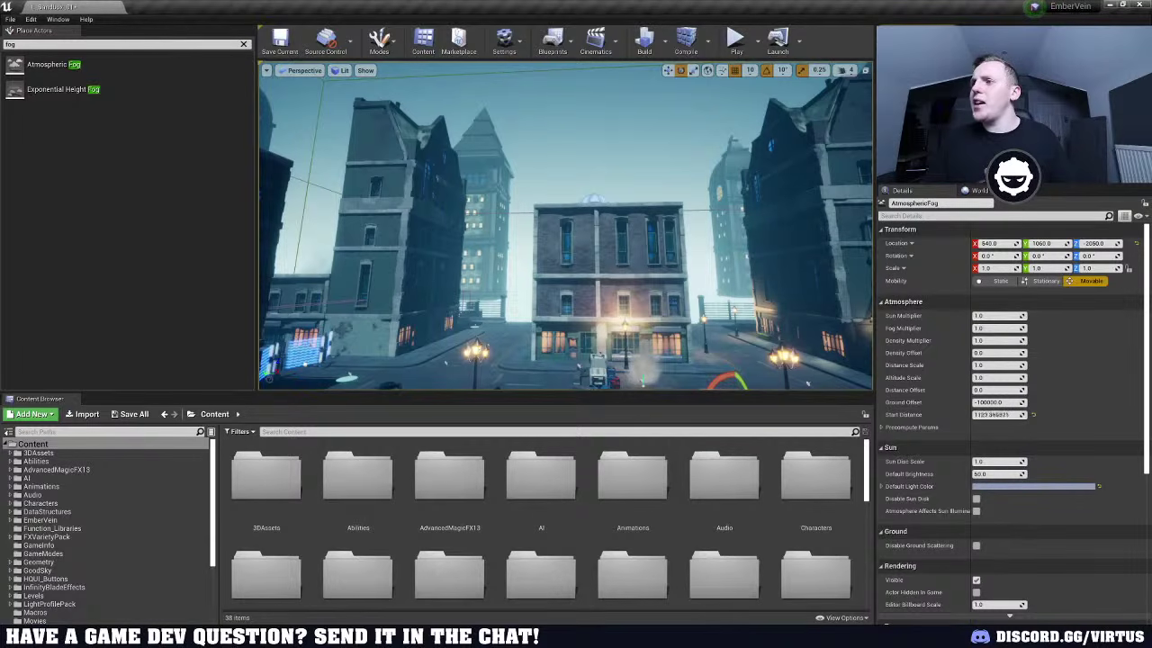
right_click_drag(565, 225, 593, 225)
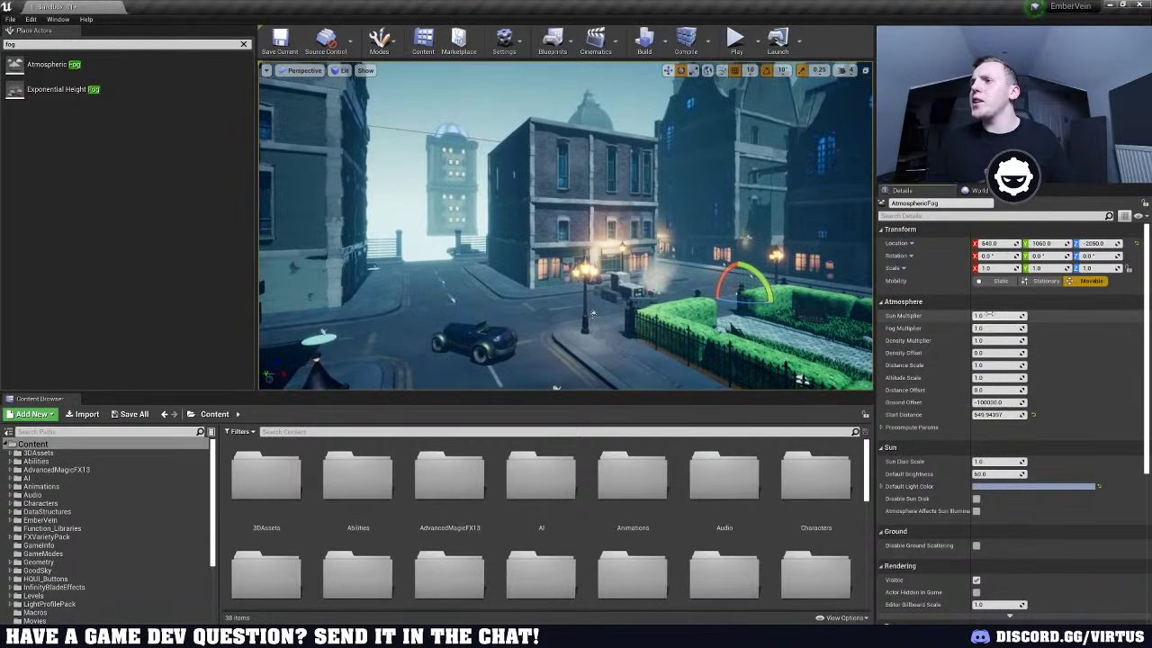
left_click_drag(997, 316, 977, 316)
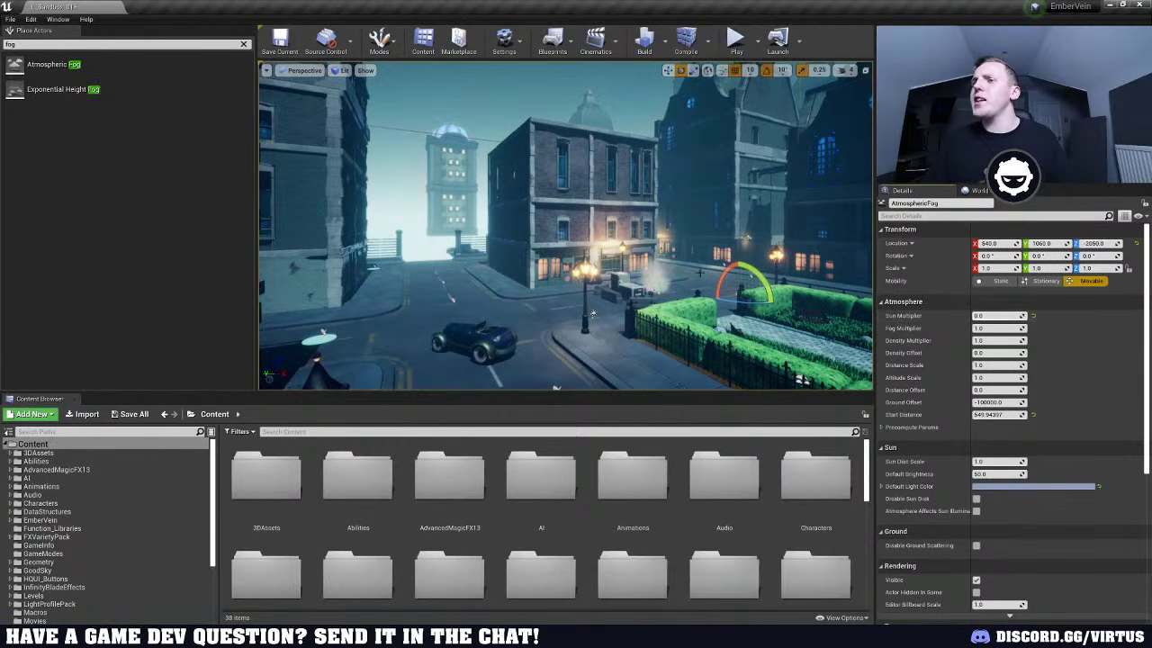
right_click_drag(565, 225, 531, 239)
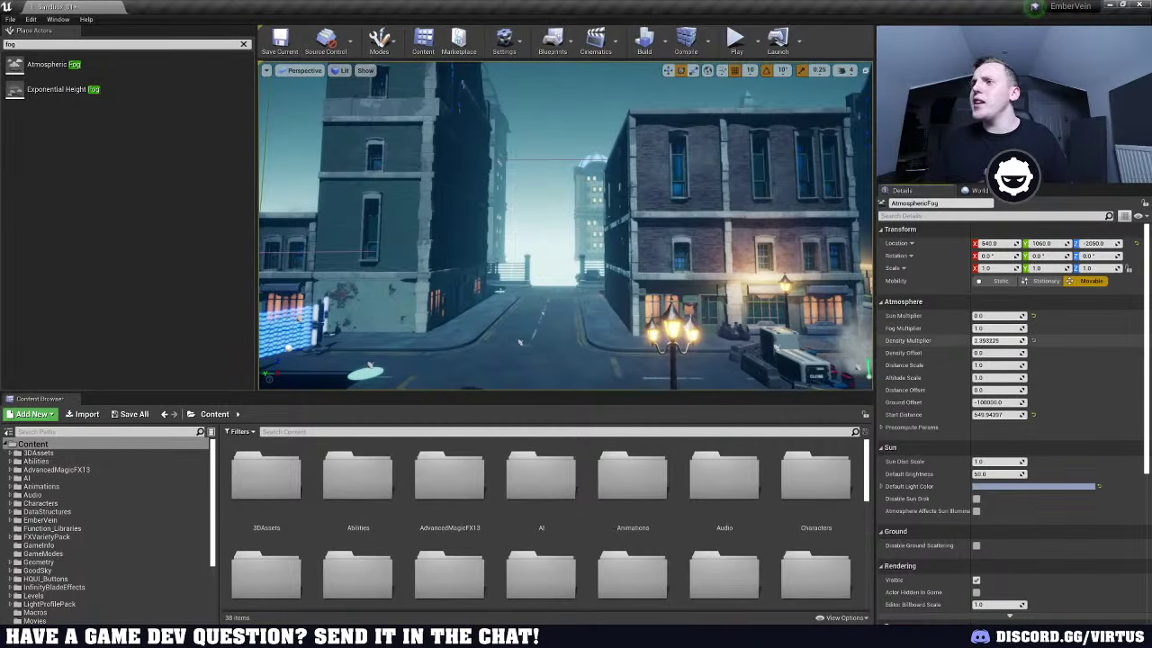
Raise the atmospheric fog's density multiplier to about 27.9 and its distance scale to about 3.34
left_click_drag(997, 340, 1017, 340)
right_click_drag(519, 342, 486, 305)
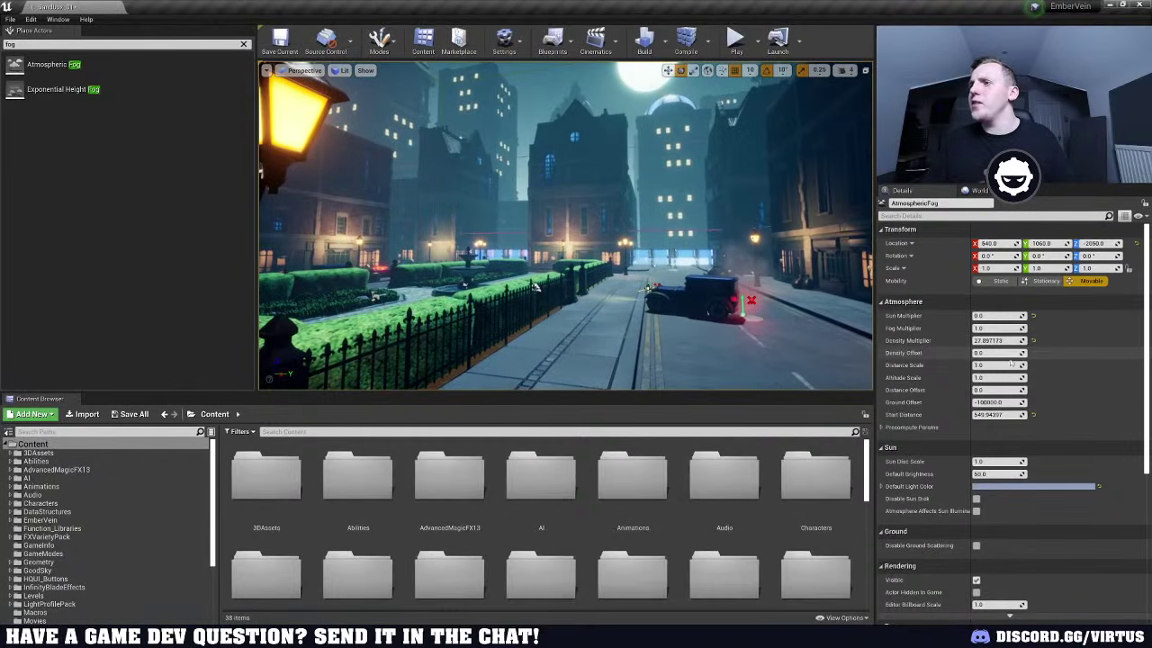
left_click_drag(997, 365, 985, 364)
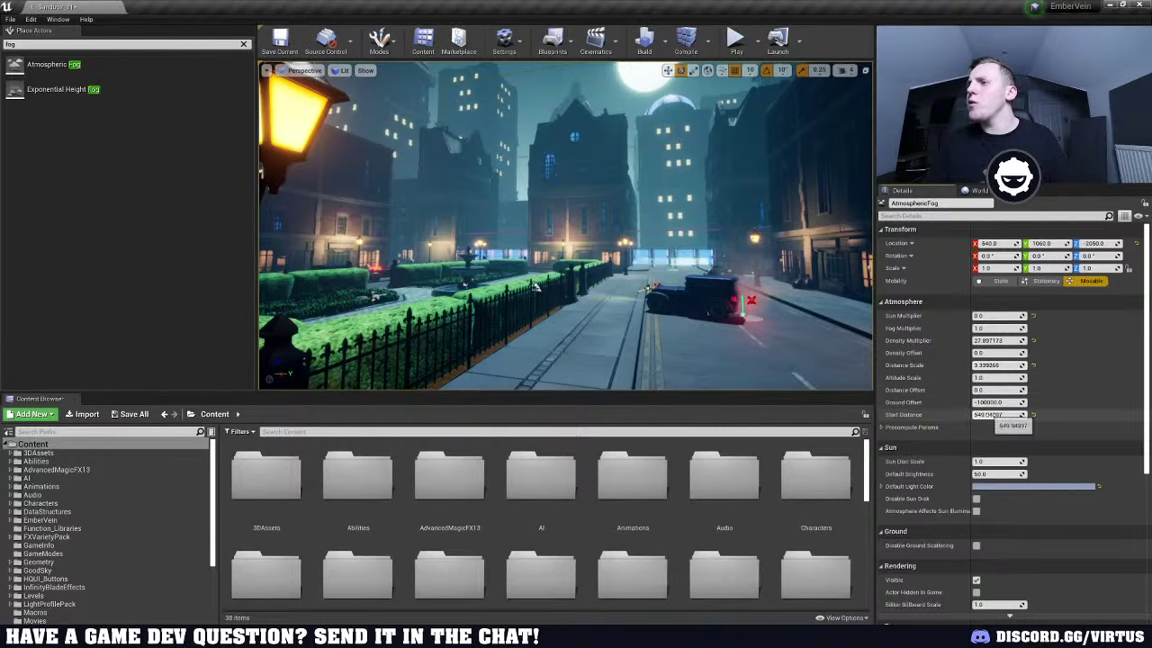
Set the atmospheric fog's default light color to a darker blue with hue about 222, saturation 0.47 and value 0.19
left_click(991, 487)
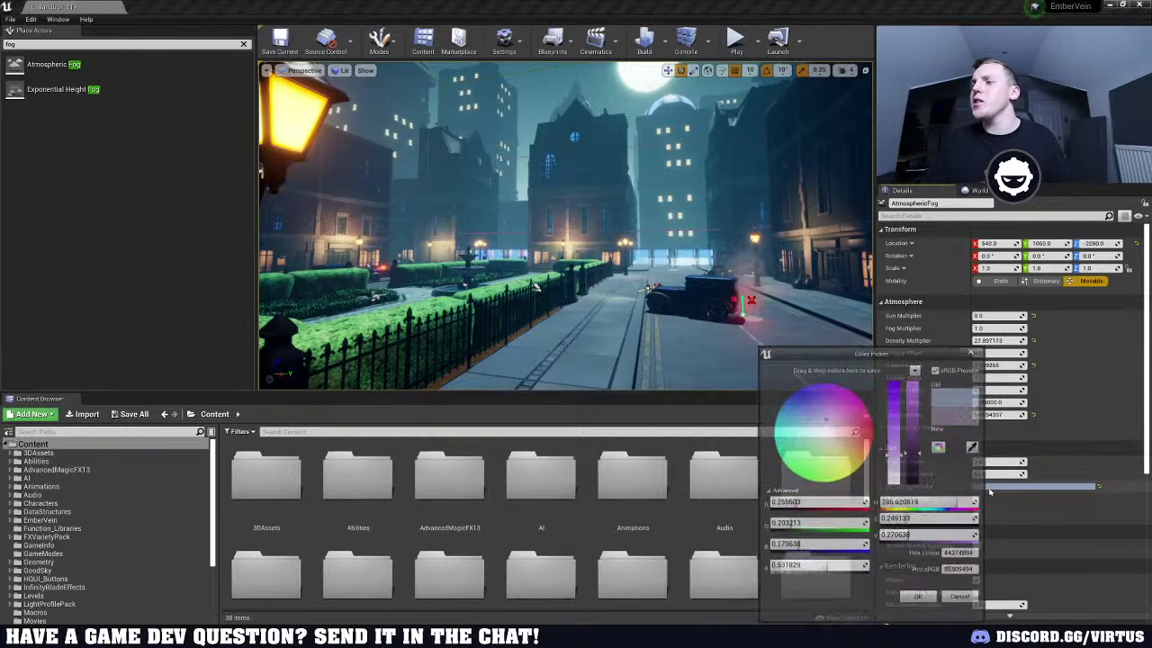
left_click_drag(920, 452, 918, 464)
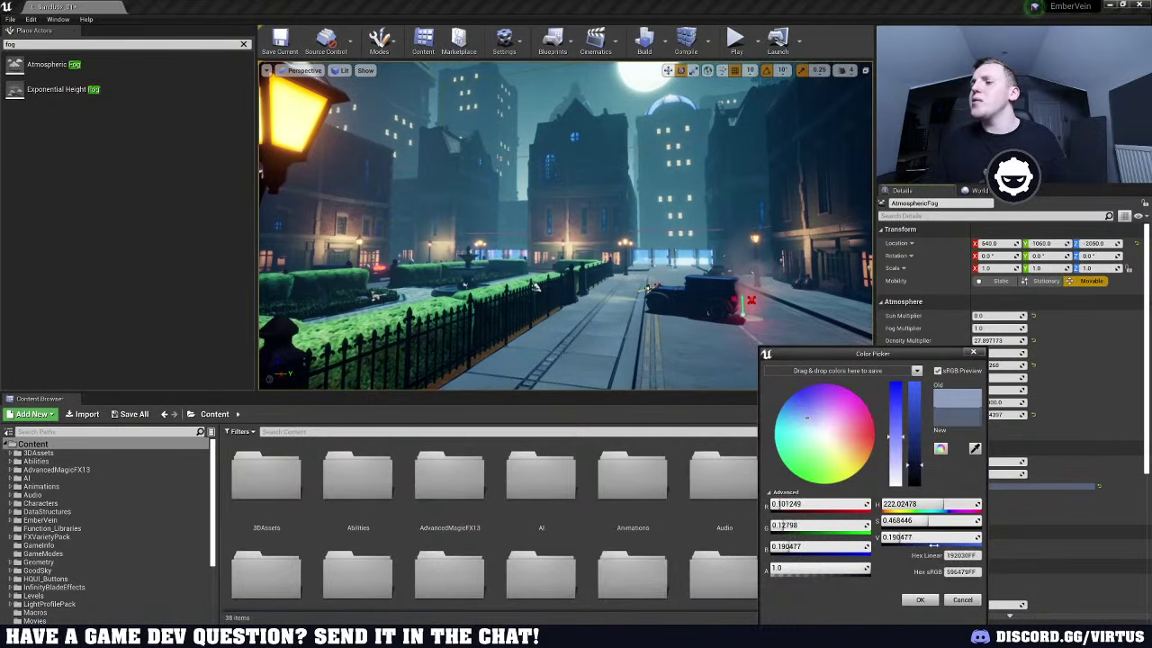
left_click(932, 602)
Examine the fogged square from the front of the park with the moon in view and the editor helpers hidden
right_click_drag(684, 279, 517, 244)
key("d")
key("s")
key("d")
key("s")
key("a")
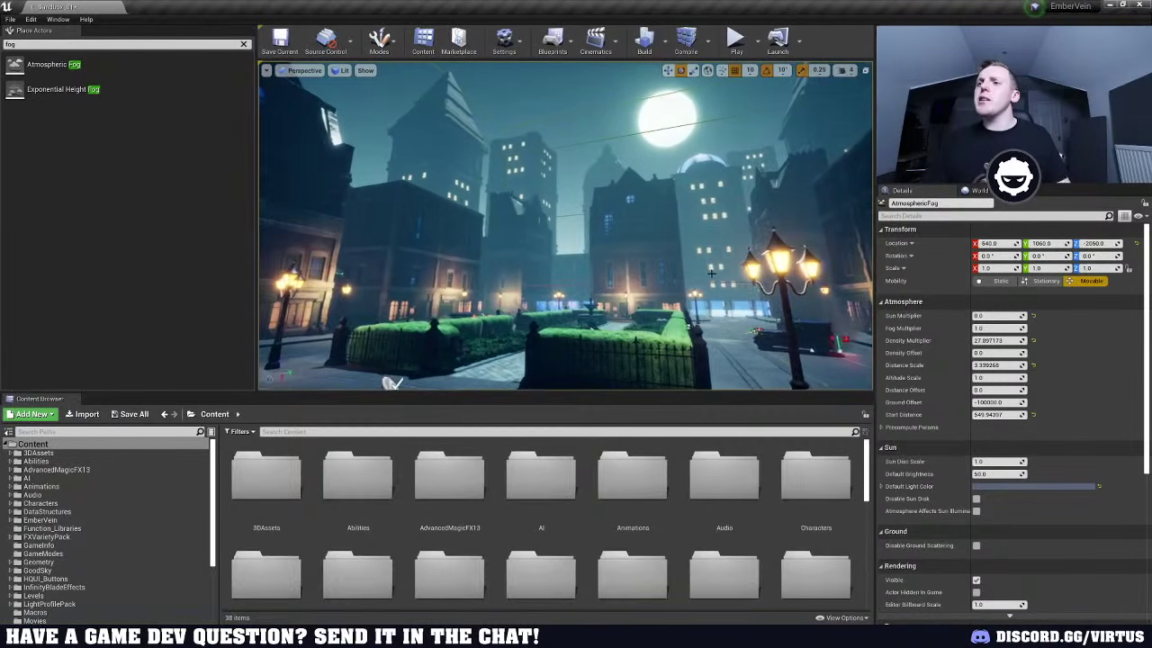
key("g")
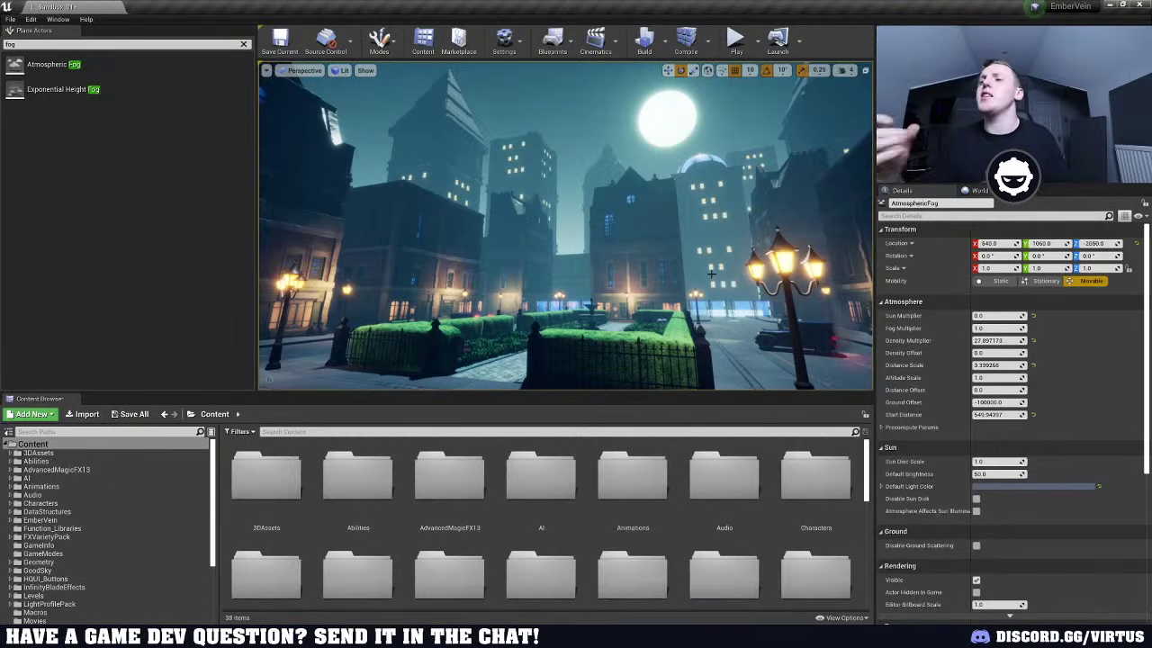
Set the sky light's intensity scale to 3 while viewing the shadows around the park's hedges and path
right_click_drag(565, 225, 720, 274)
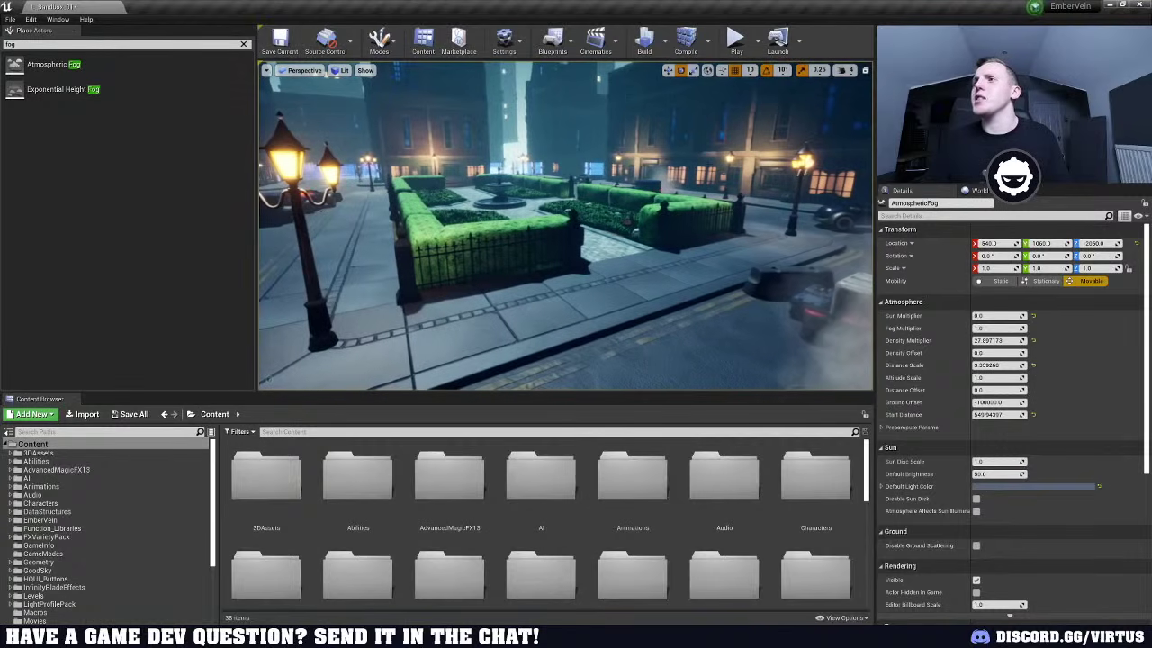
left_click(756, 277)
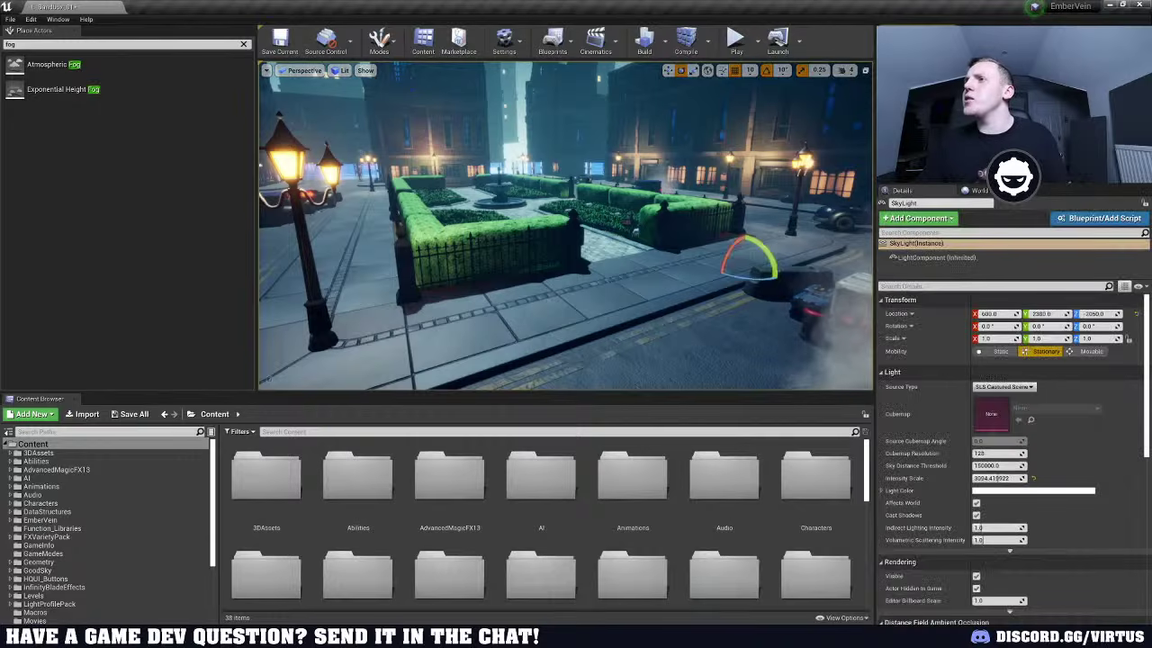
key("f")
mouse_move(614, 222)
right_mouse_down()
mouse_move(526, 222)
mouse_move(615, 222)
right_mouse_up()
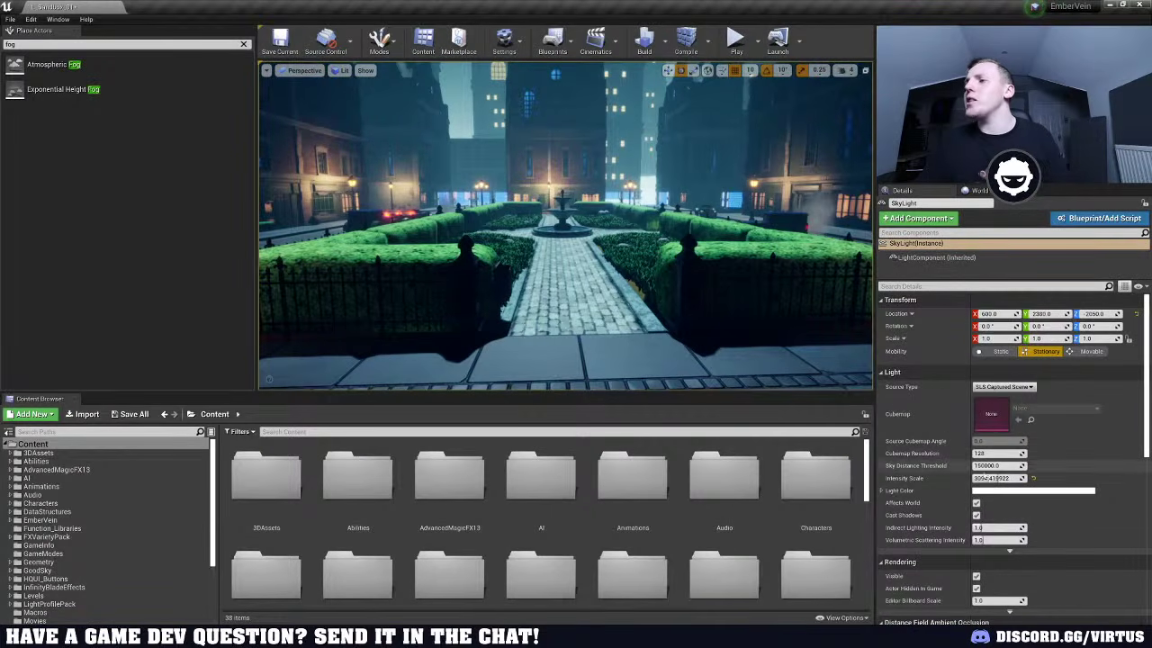
left_click_drag(997, 477, 977, 478)
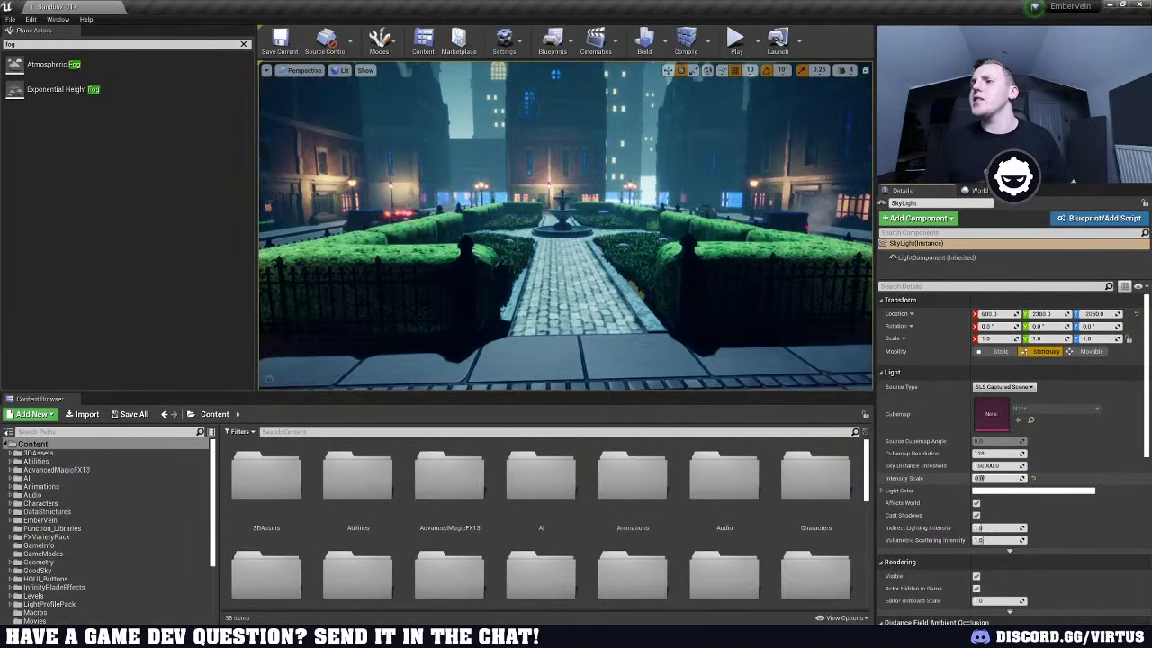
right_click_drag(630, 243, 743, 259)
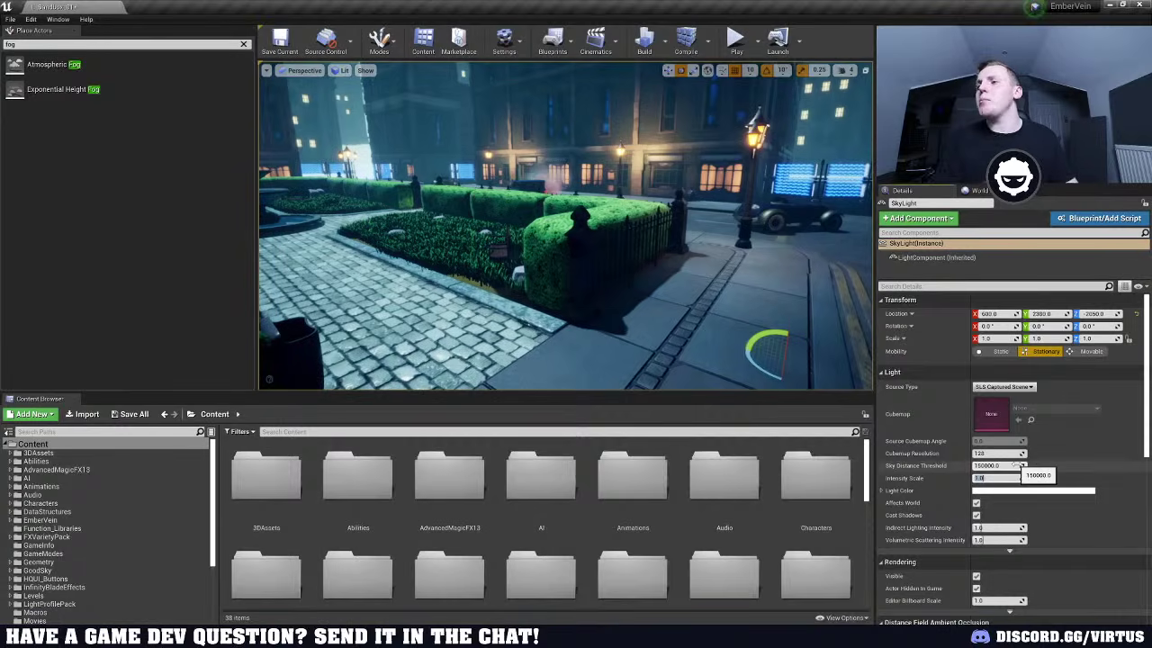
type("3")
key("Return")
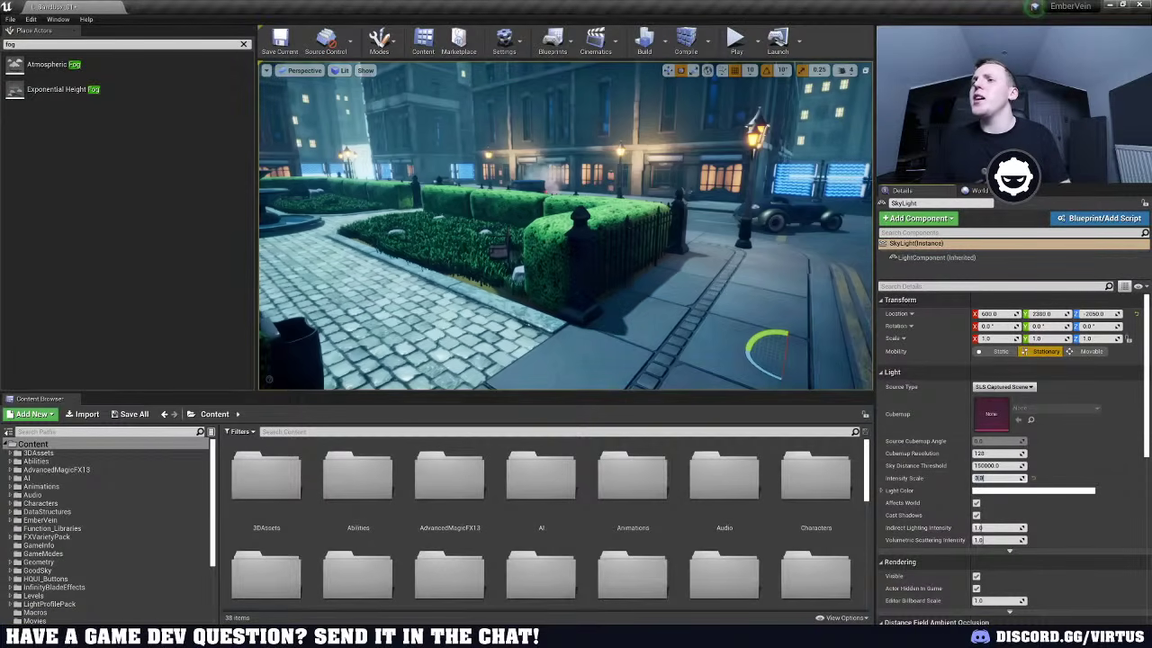
Rebuild the level's lighting from a view over the park and close the message log
right_click_drag(565, 225, 301, 227)
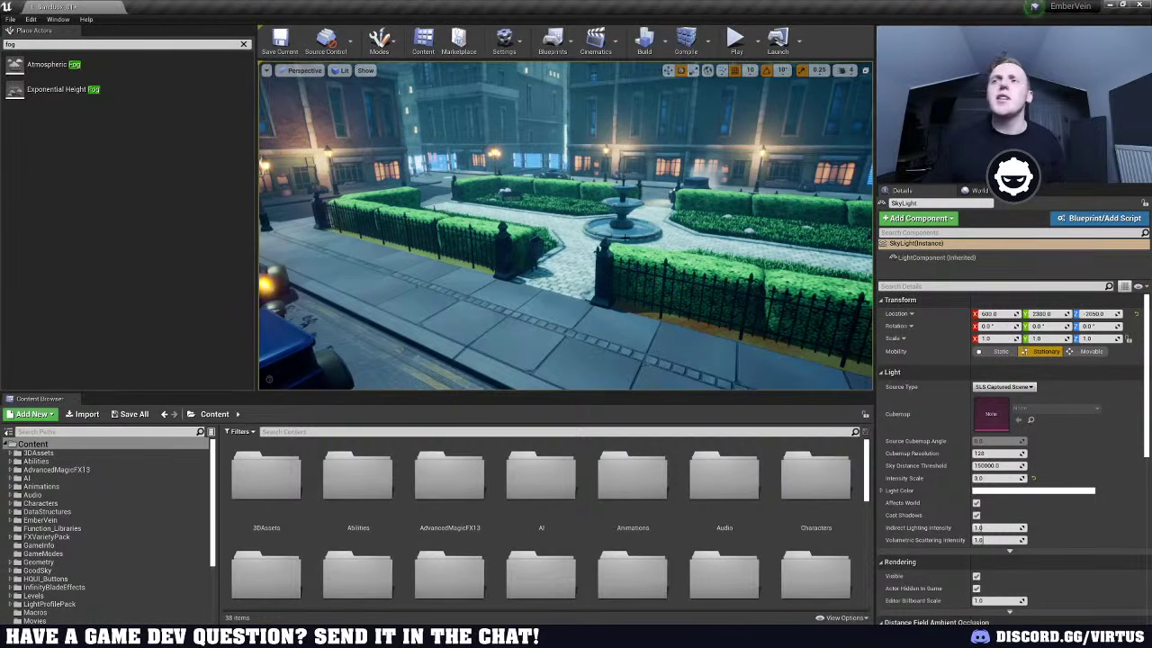
right_click_drag(563, 182, 562, 182)
left_click(644, 40)
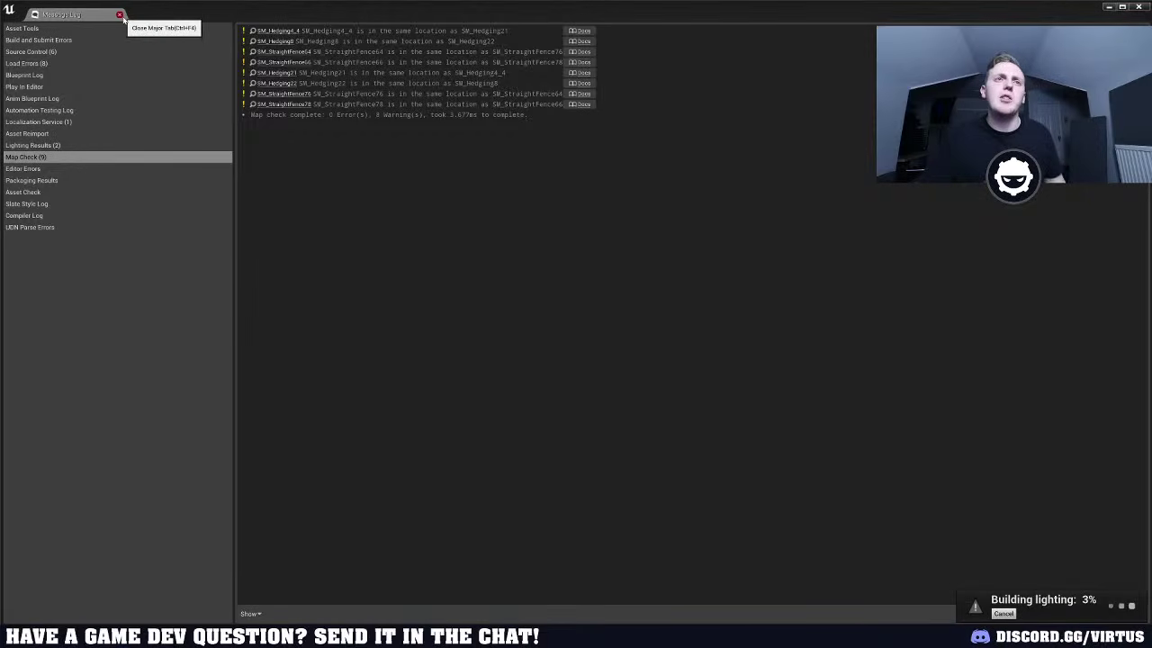
left_click(119, 14)
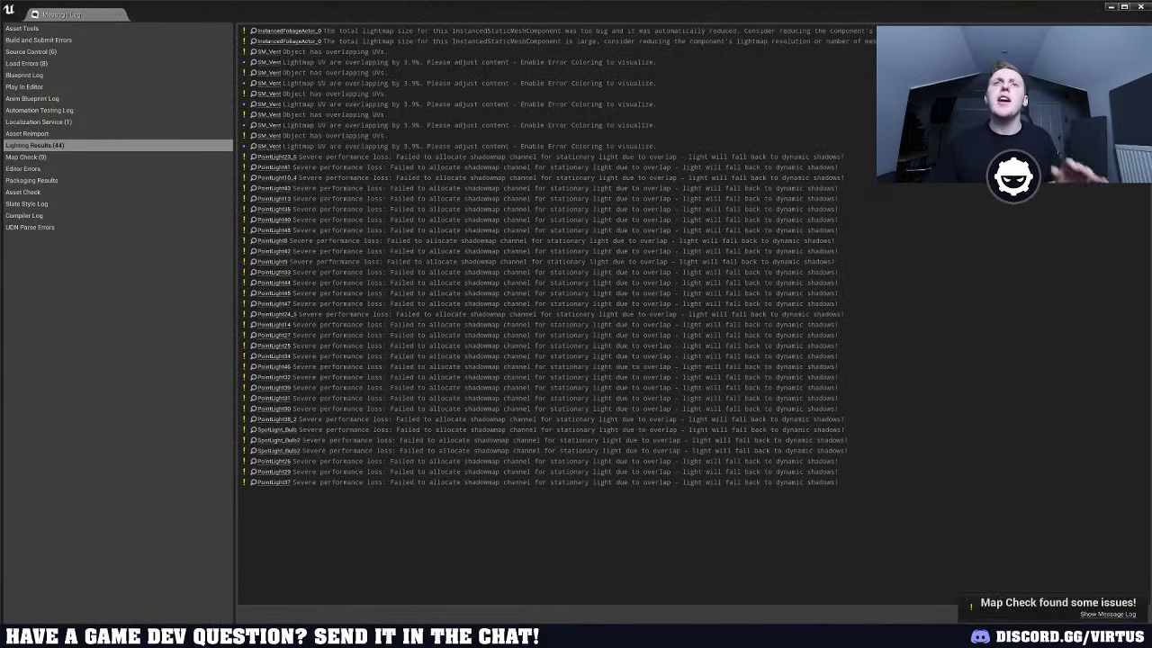
left_click(120, 14)
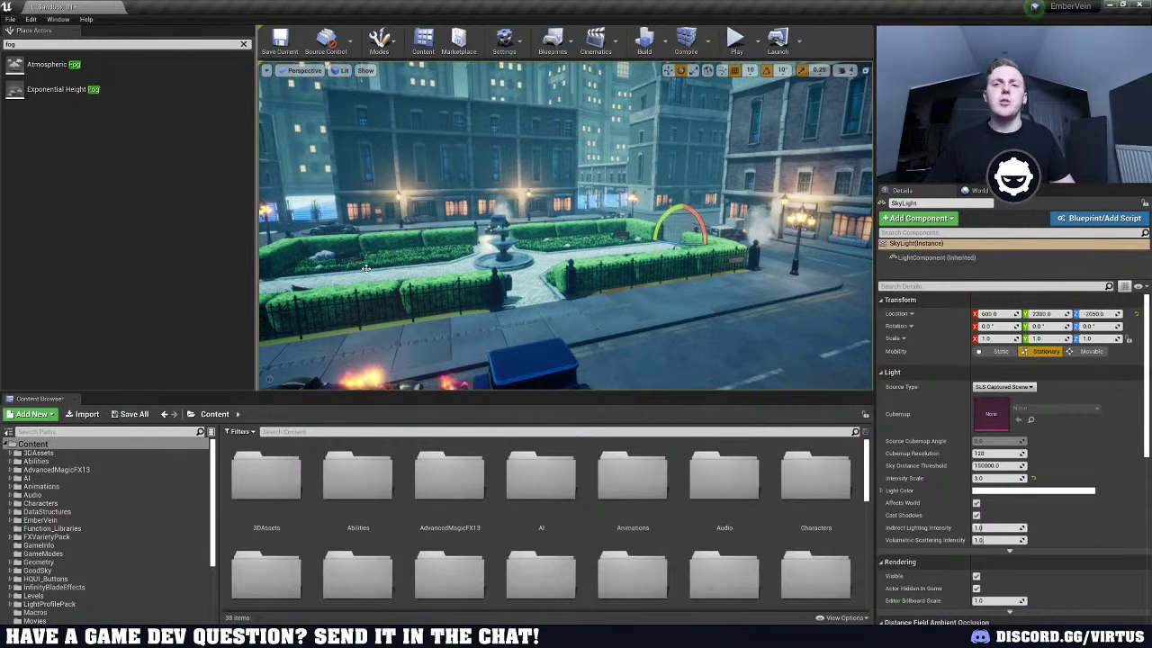
Examine the rebuilt lighting on the park, street lamps and surrounding buildings from several angles
key("w")
right_click_drag(566, 225, 477, 191)
key("s")
right_click_drag(565, 225, 523, 291)
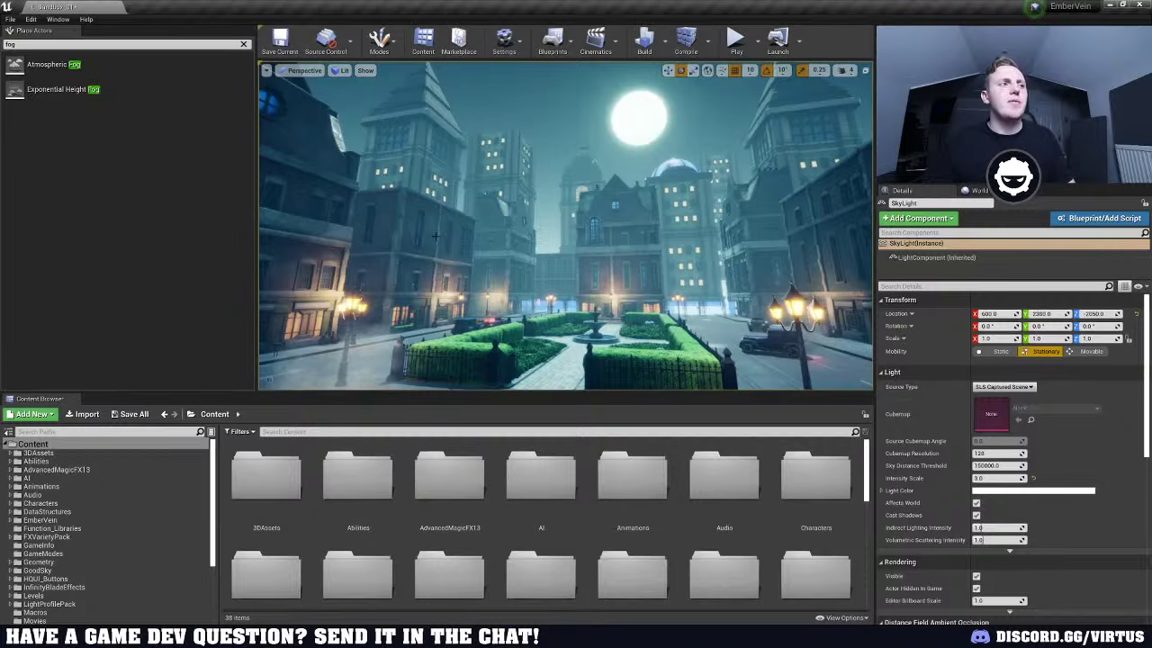
key("w")
right_click_drag(504, 234, 867, 105)
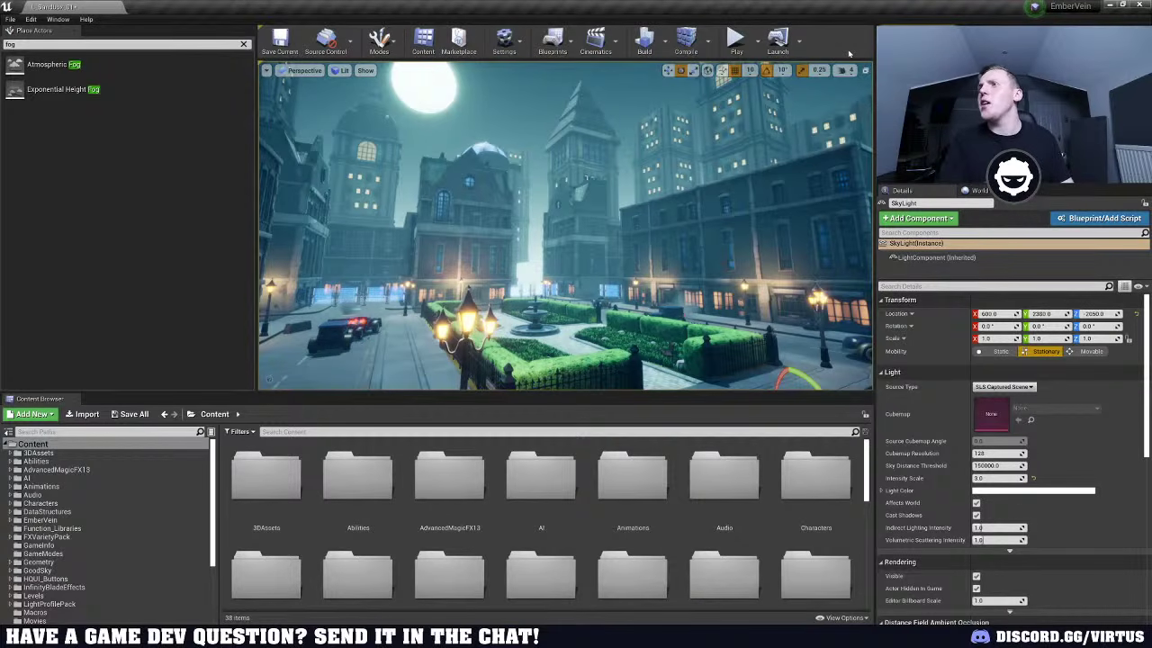
Darken the exponential height fog's inscattering color to a value of about 0.36
left_click(954, 108)
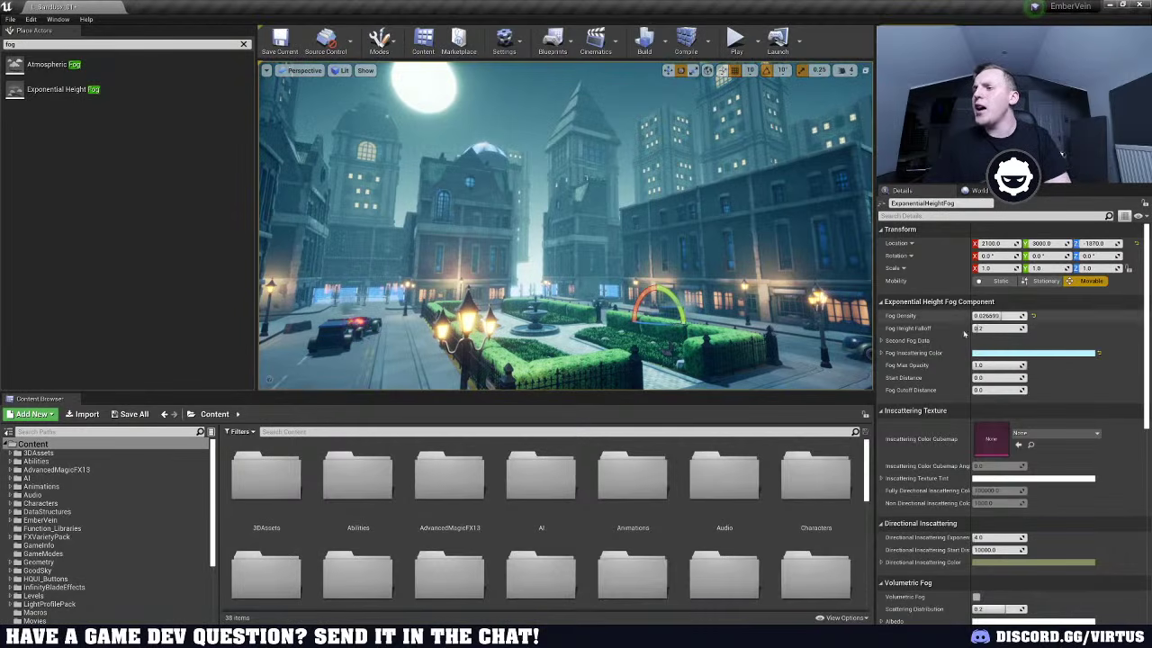
left_click(978, 353)
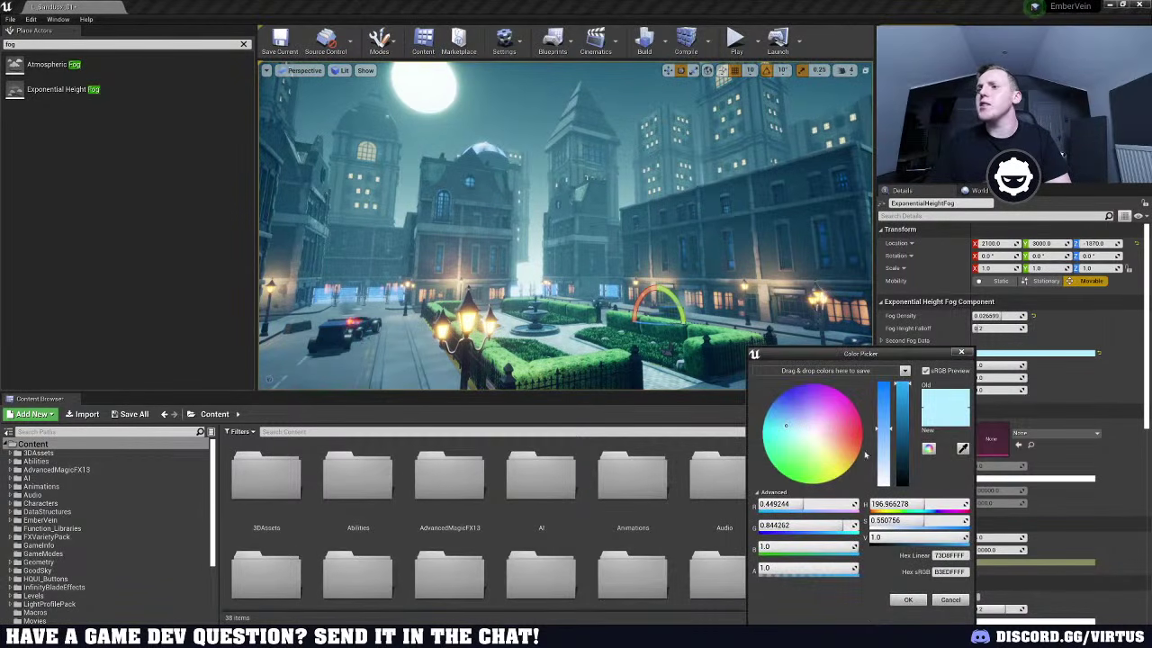
left_click_drag(902, 450, 905, 459)
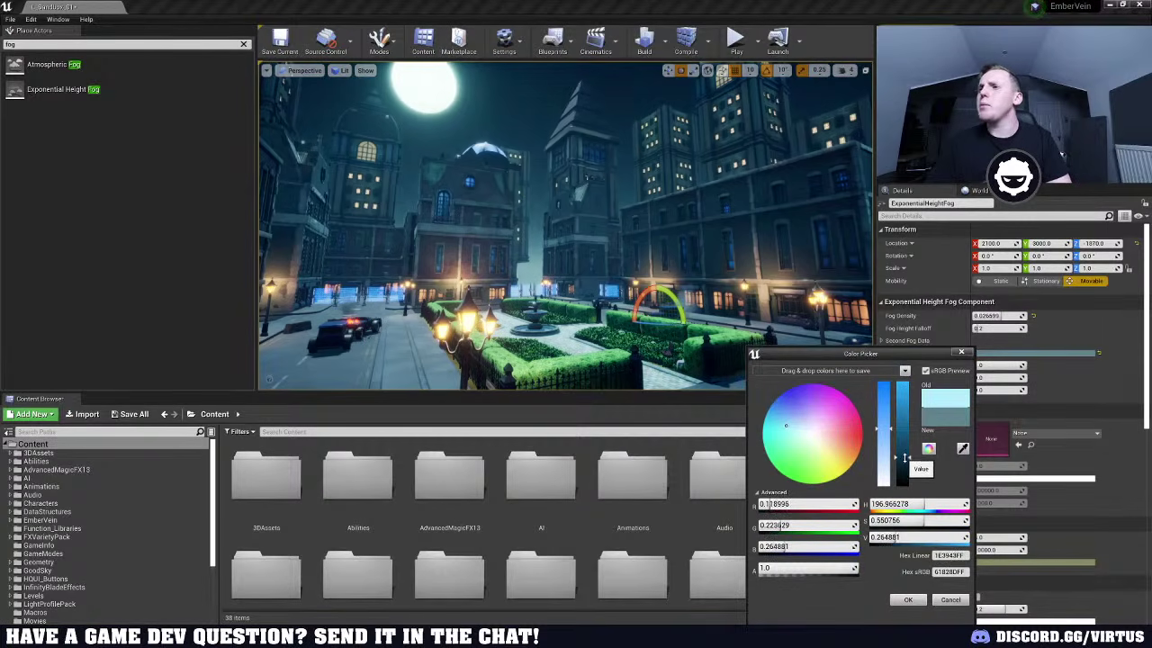
left_click_drag(864, 353, 561, 317)
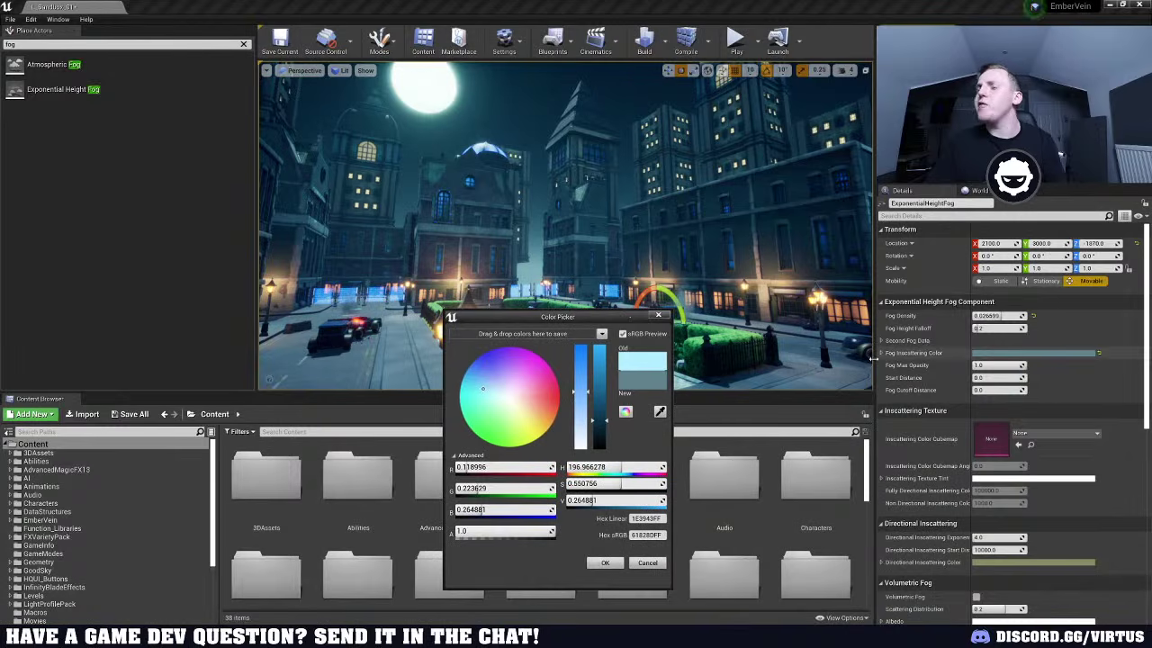
left_click_drag(598, 420, 597, 413)
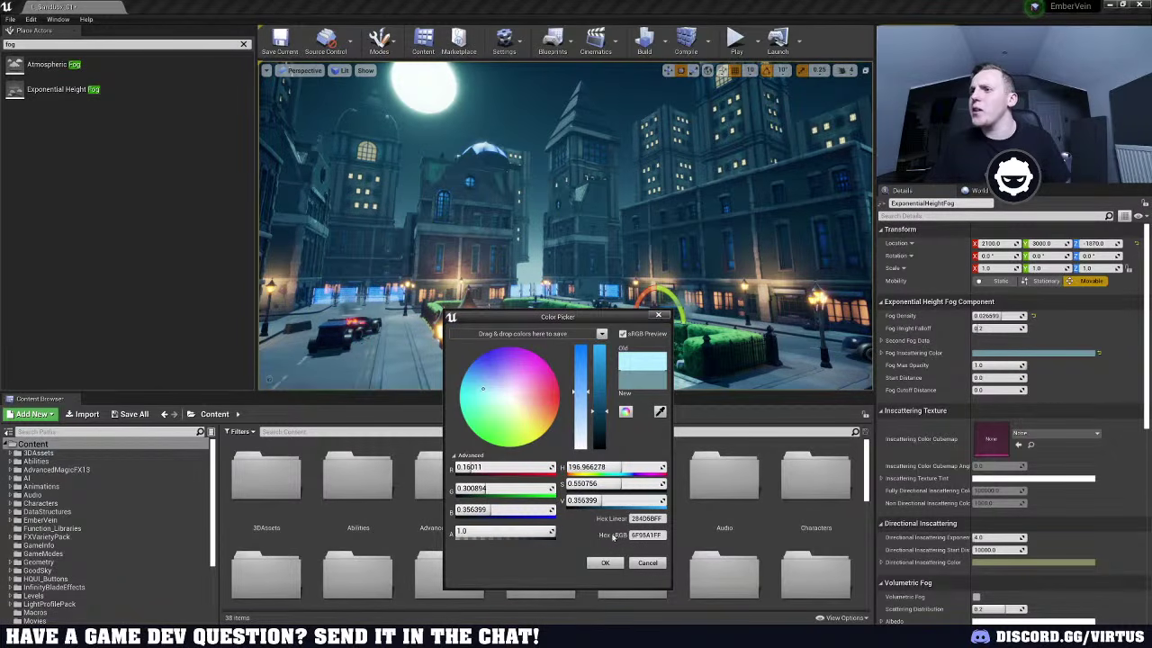
left_click(605, 563)
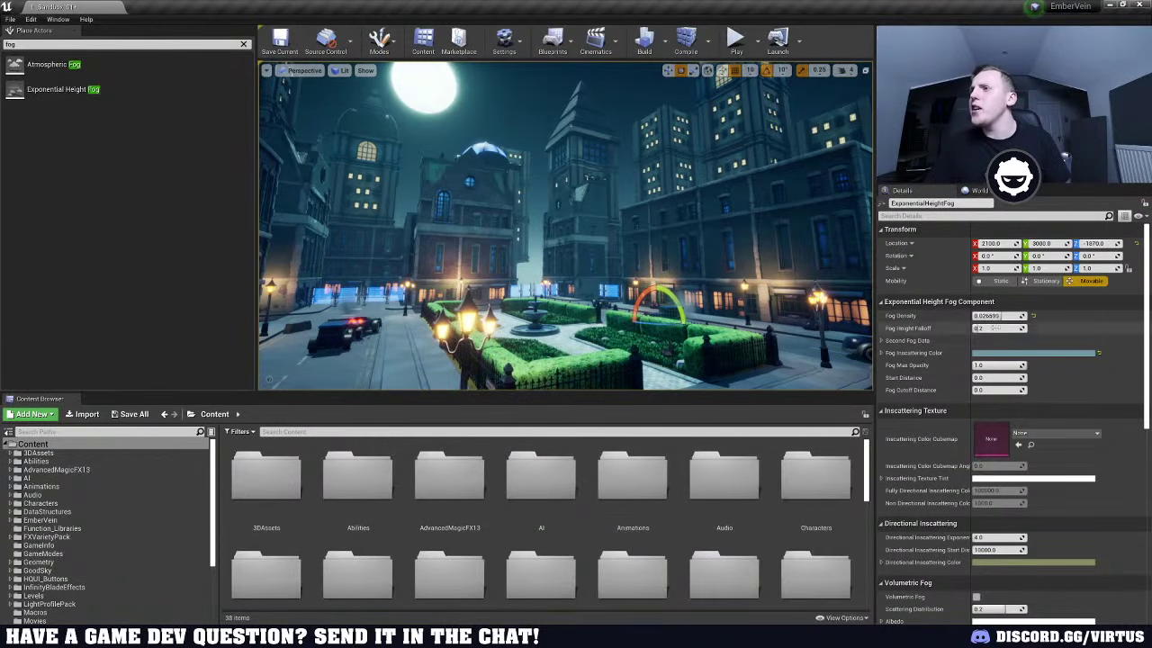
Set the height fog's density to about 0.022 and check the scene near the park's fountain
mouse_move(996, 315)
left_mouse_down()
mouse_move(985, 316)
mouse_move(995, 316)
left_mouse_up()
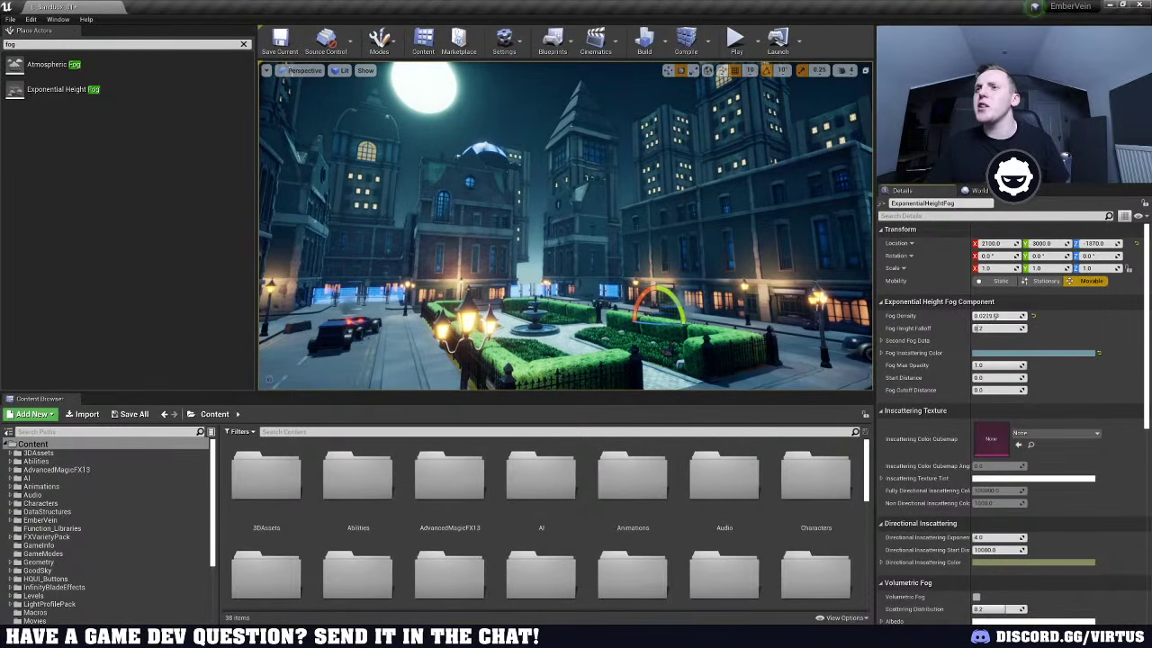
right_click_drag(720, 261, 860, 232)
right_click_drag(576, 225, 798, 236)
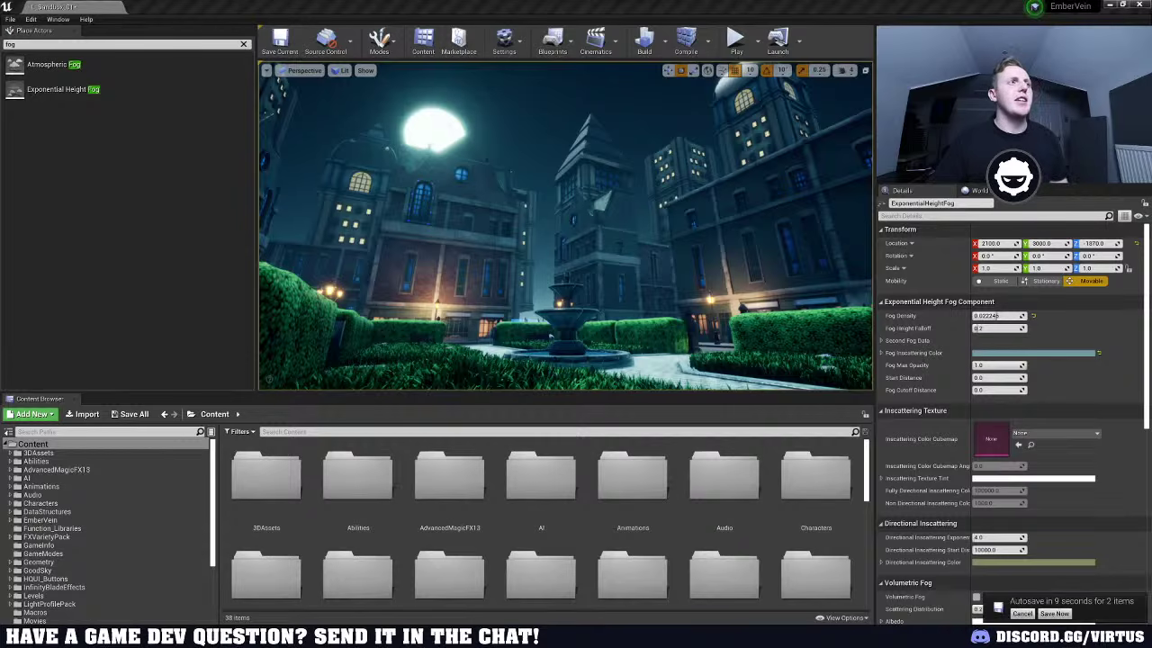
Switch to the browser and compare Overwatch King's Row reference images, opening the Steam Workshop image of the clock tower and green skyscrapers
left_click_drag(0, 169, 748, 3)
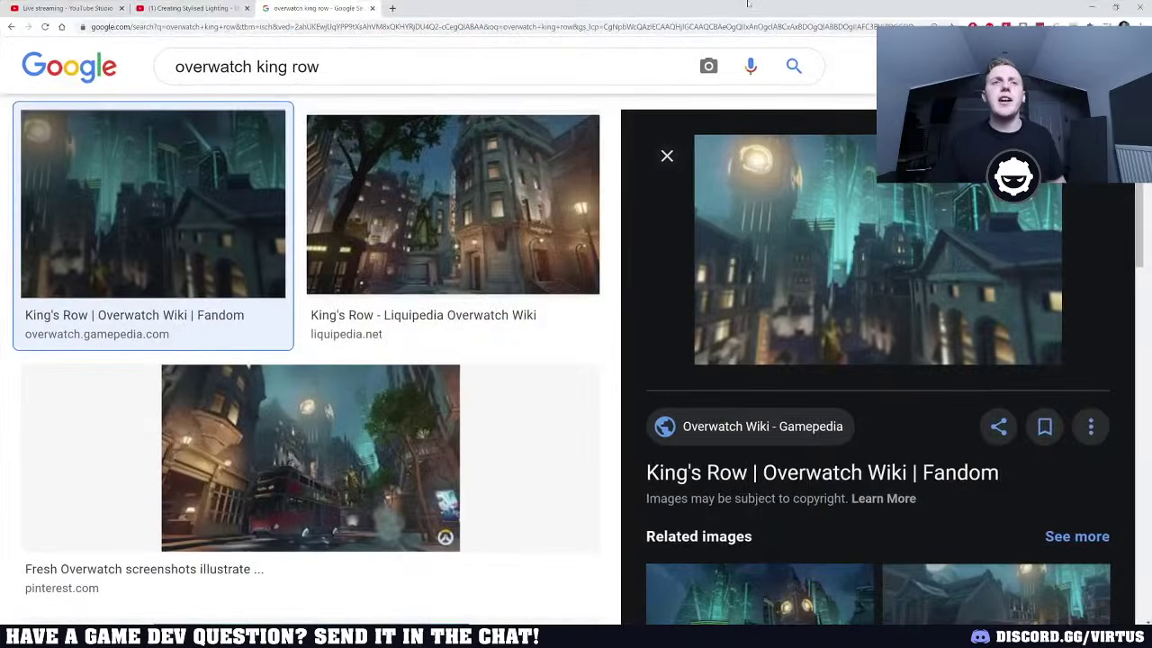
scroll(619, 292, "down", 5)
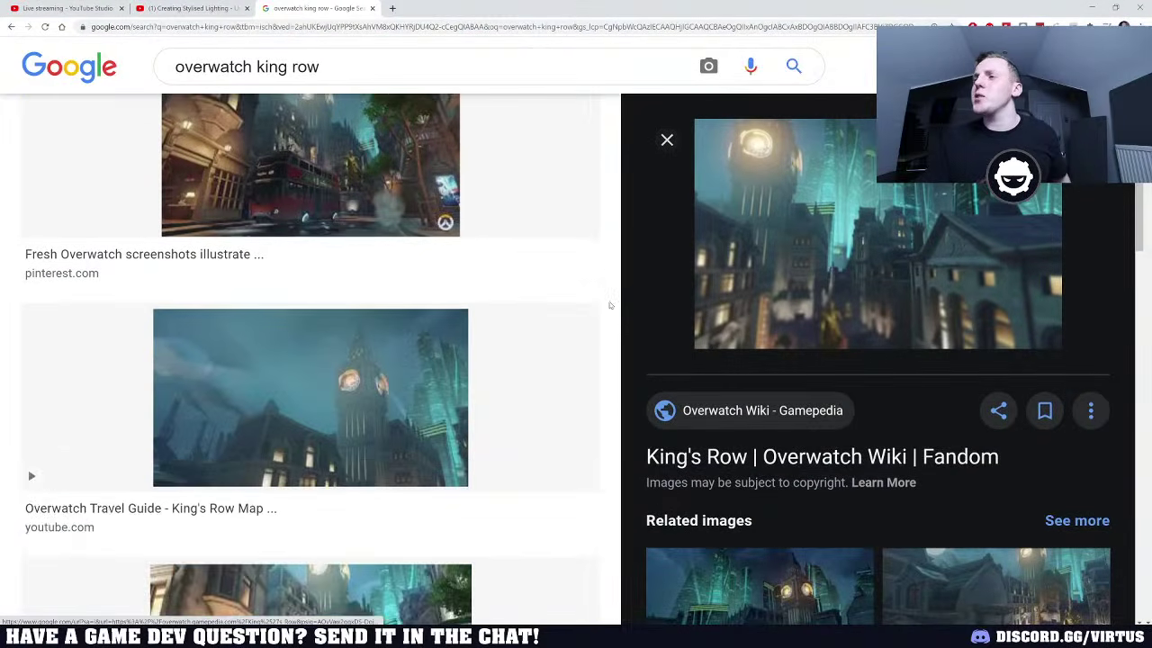
scroll(768, 364, "down", 3)
left_click(767, 365)
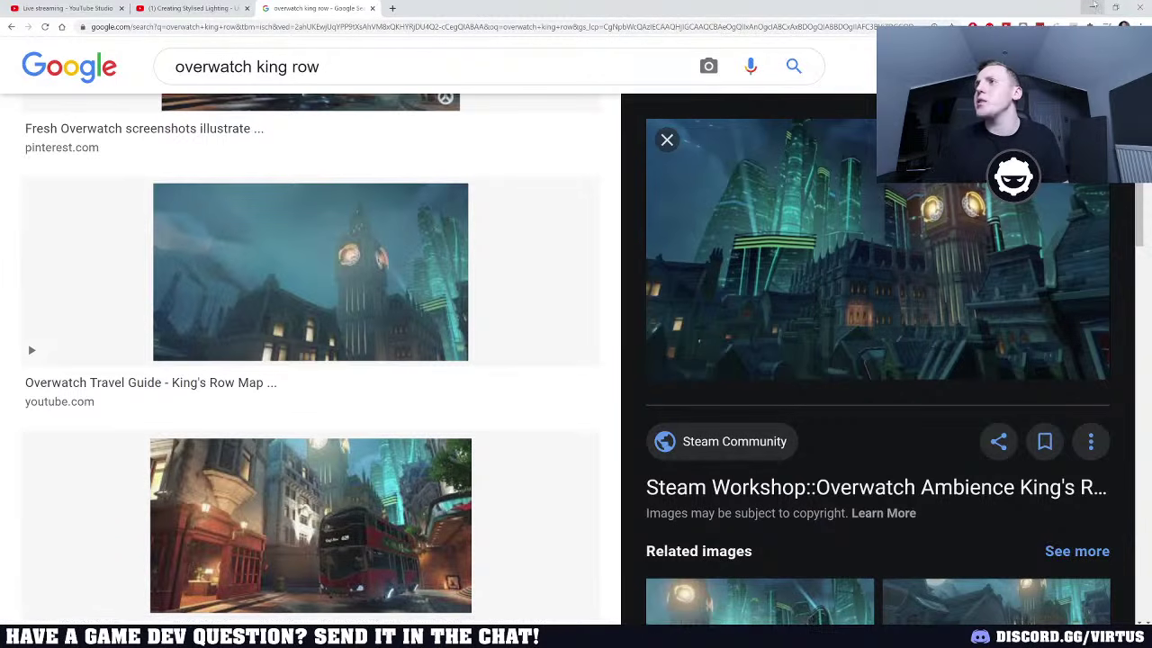
Switch back to Unreal Editor and lower the directional light's intensity to 0.5 lux
key("alt+Tab")
right_click_drag(566, 225, 538, 252)
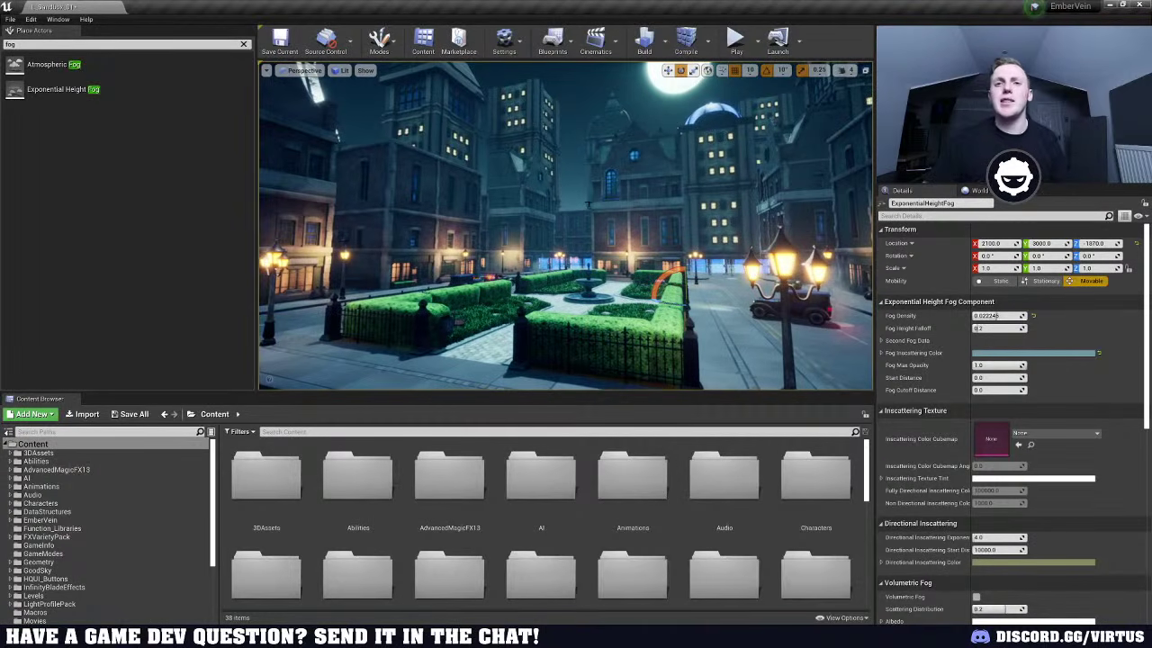
right_click_drag(540, 250, 562, 231)
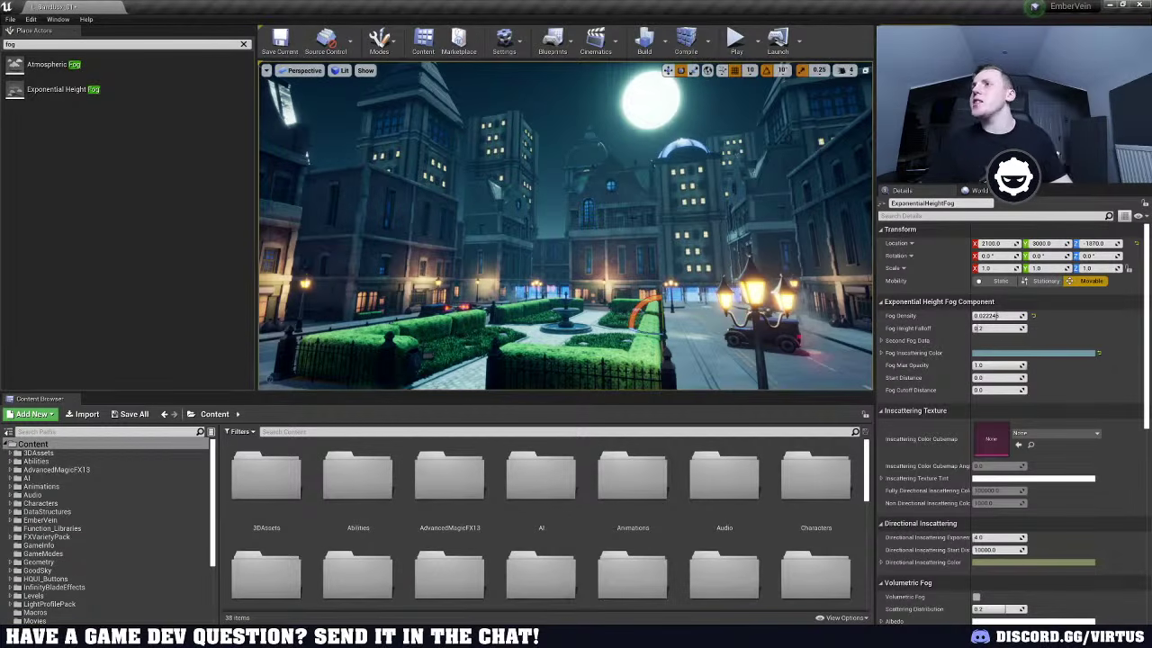
left_click(959, 117)
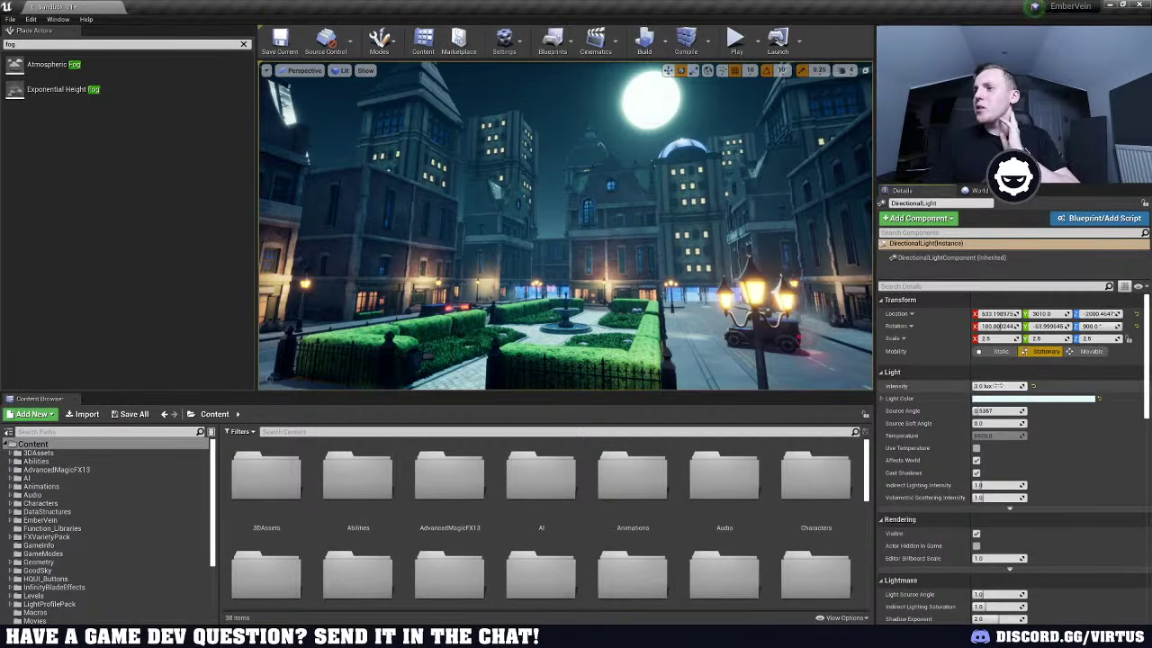
left_click_drag(1000, 385, 967, 385)
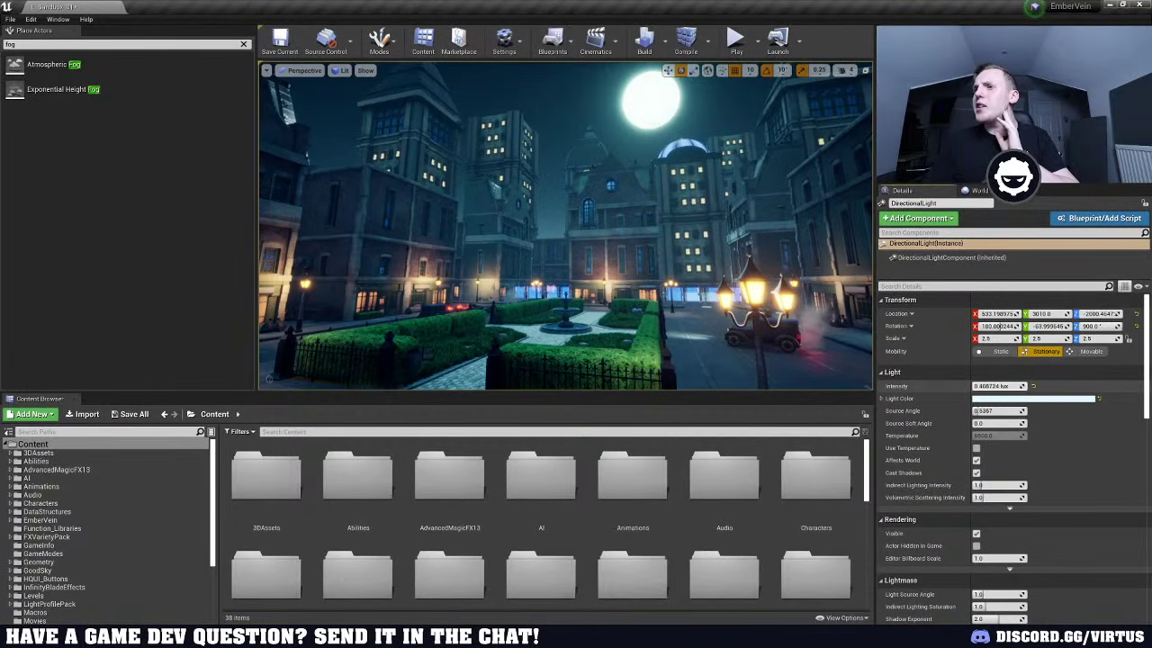
left_click(997, 386)
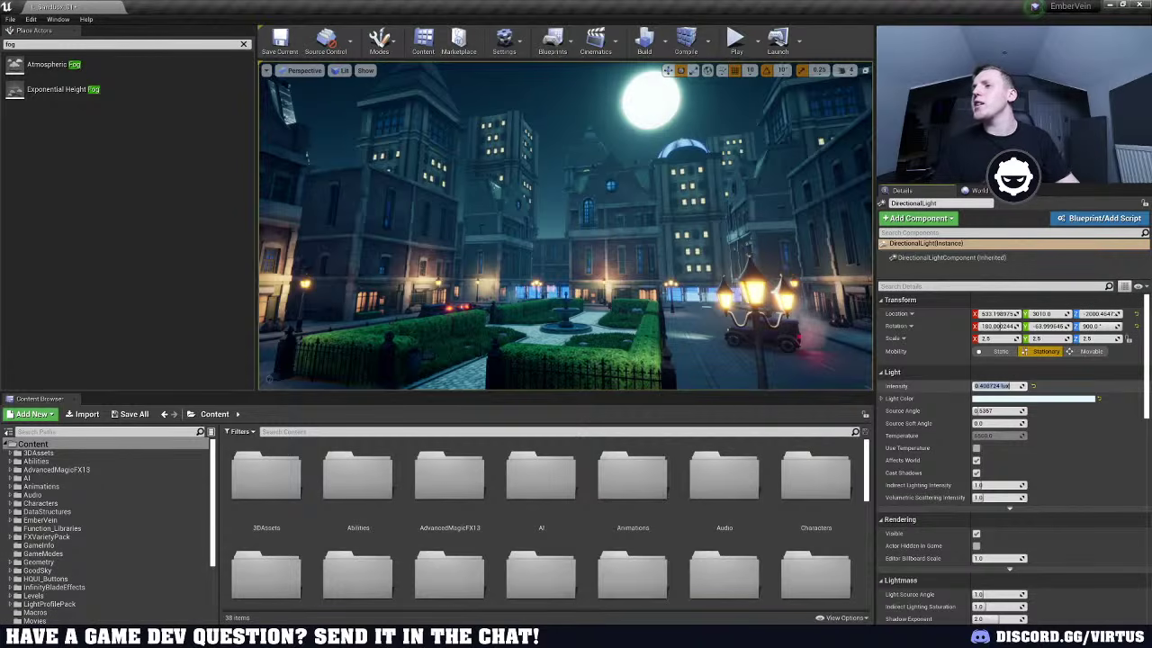
type("1")
key("Return")
type("0.5")
key("Return")
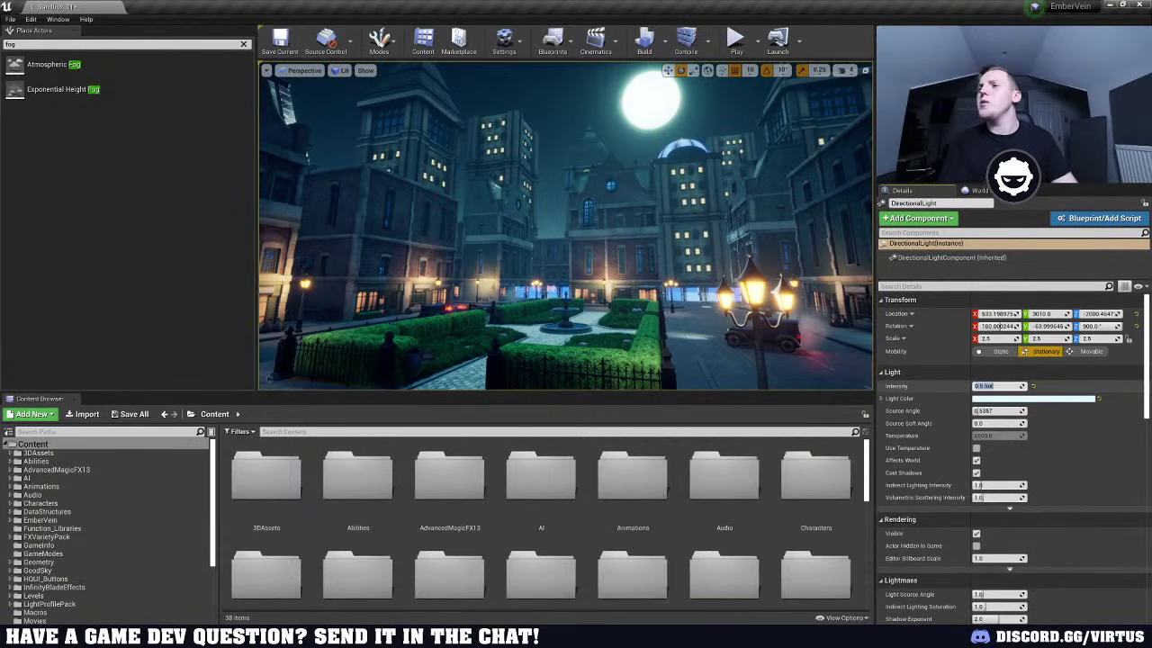
Examine the dimmed moonlight on the park fountain, streets, buildings and street lamps from several angles
right_click_drag(567, 225, 531, 275)
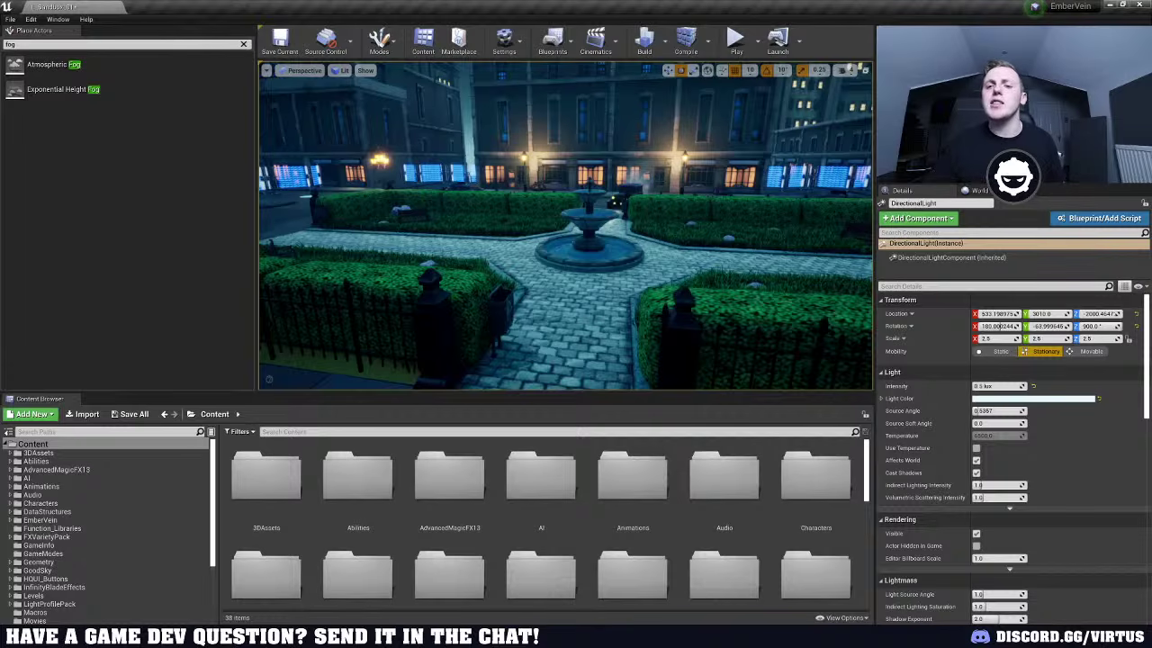
key("alt+Tab")
key("alt+Tab")
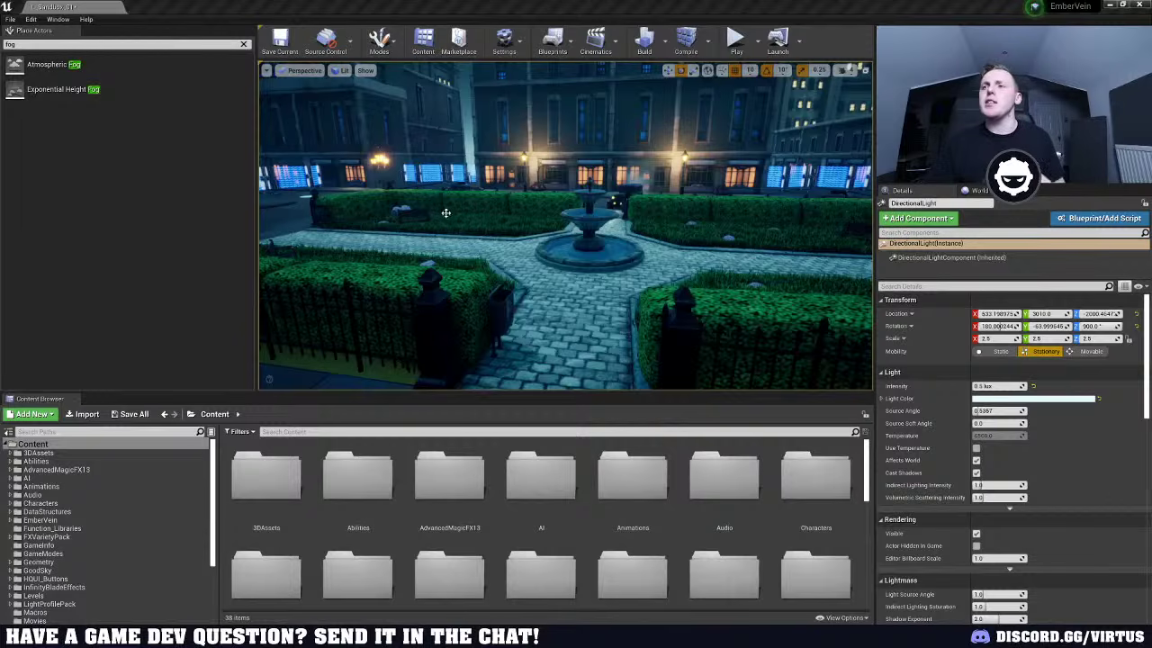
right_click_drag(565, 225, 472, 214)
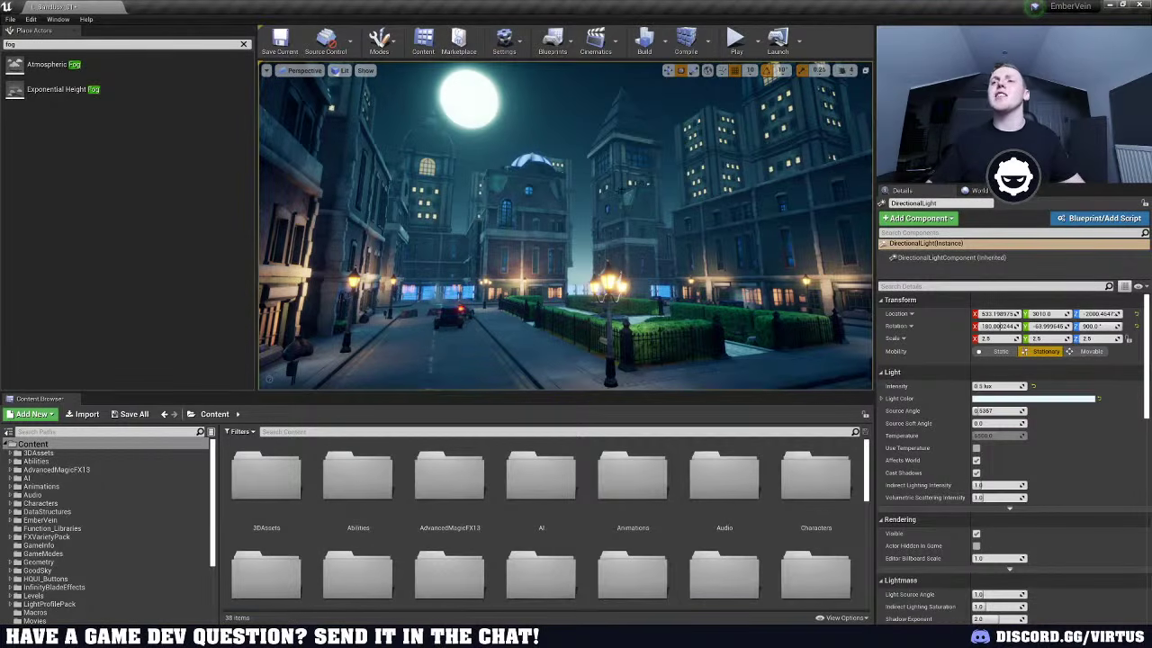
mouse_move(549, 279)
right_mouse_down()
mouse_move(551, 299)
mouse_move(693, 304)
mouse_move(531, 294)
mouse_move(547, 290)
right_mouse_up()
key("w")
key("s")
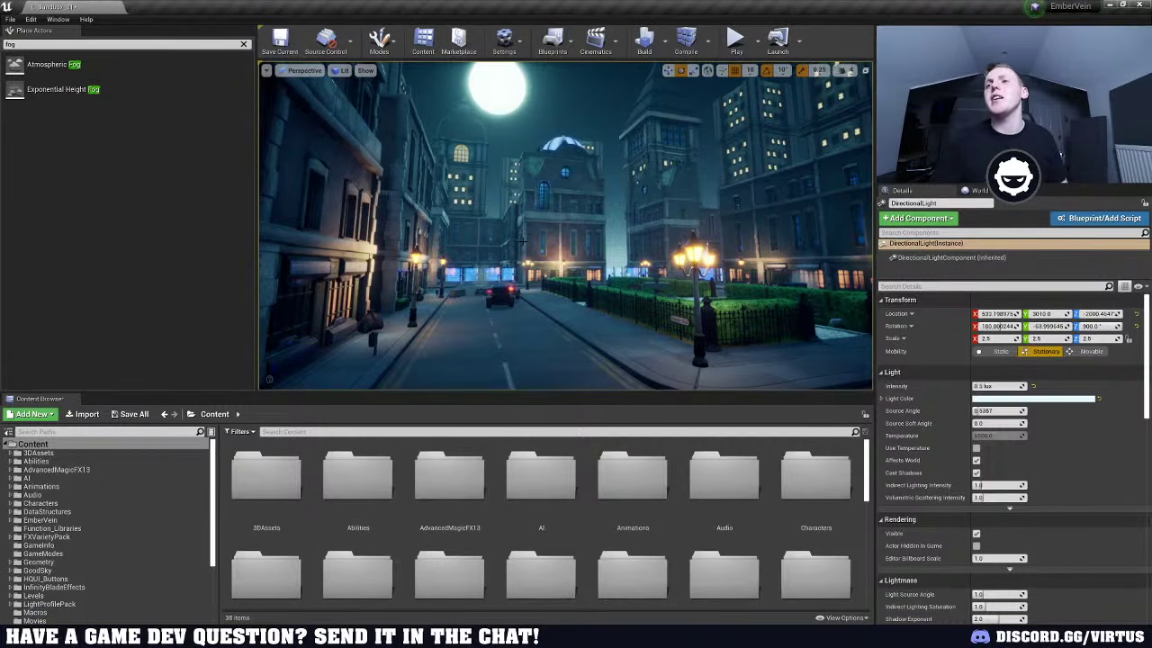
key("w")
right_click_drag(565, 225, 720, 254)
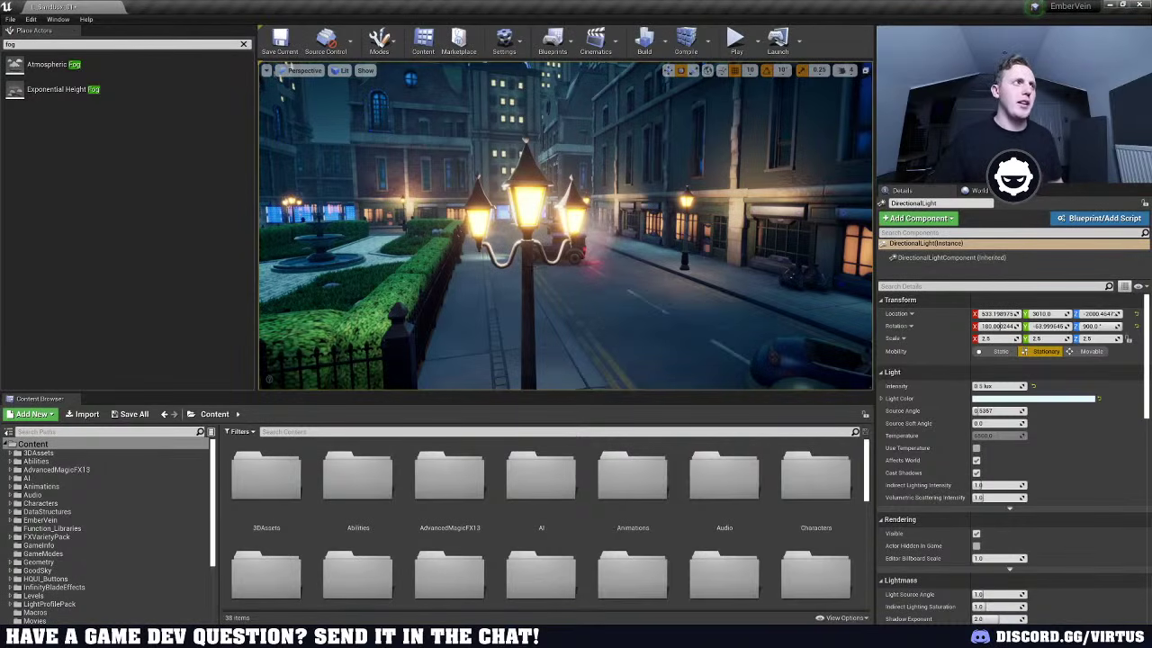
Switch to the browser and compare more King's Row references, opening the concept art, the Smashtopia Wiki image and the King's Row Uprising image
key("alt+Tab")
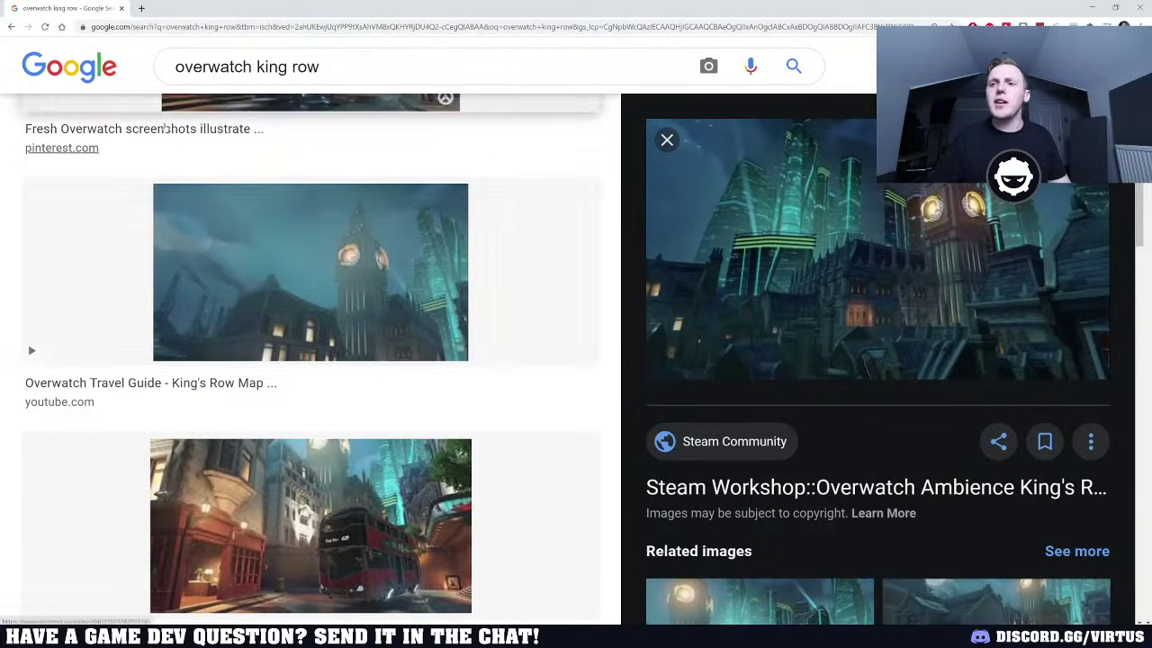
scroll(480, 314, "down", 5)
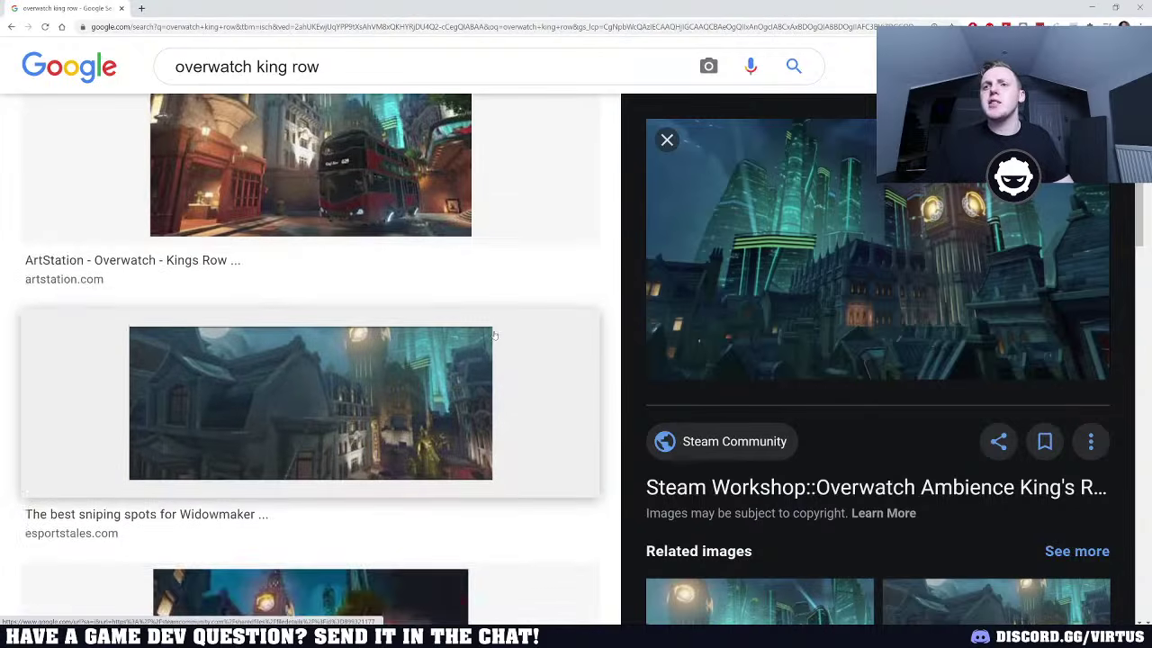
scroll(406, 332, "down", 6)
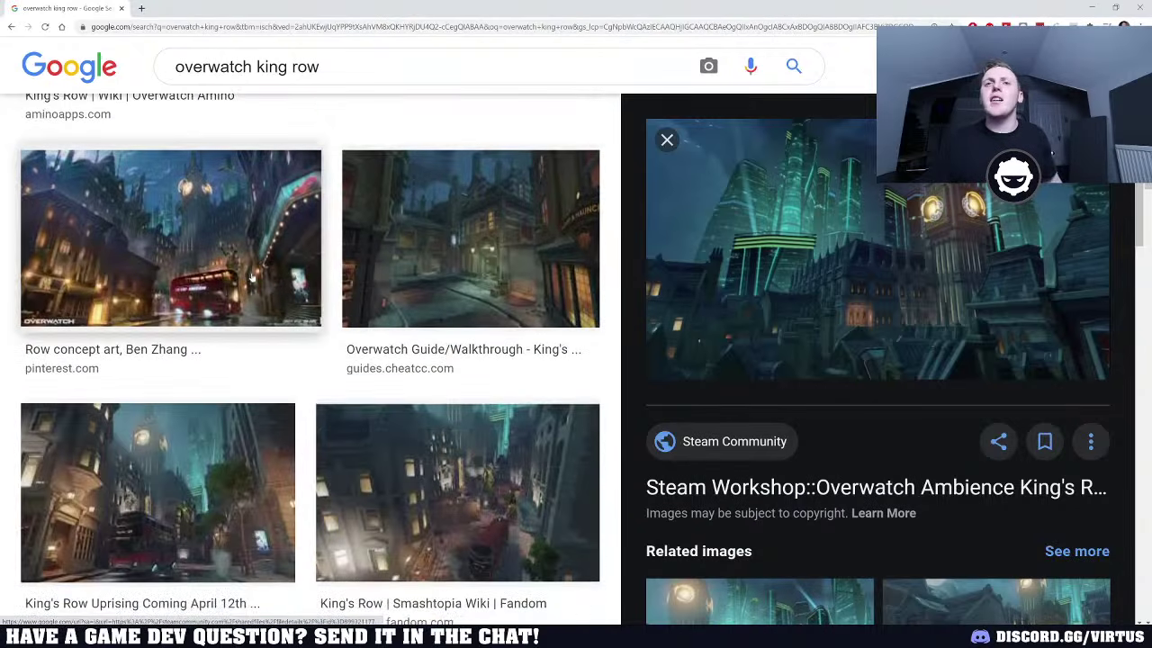
left_click(253, 278)
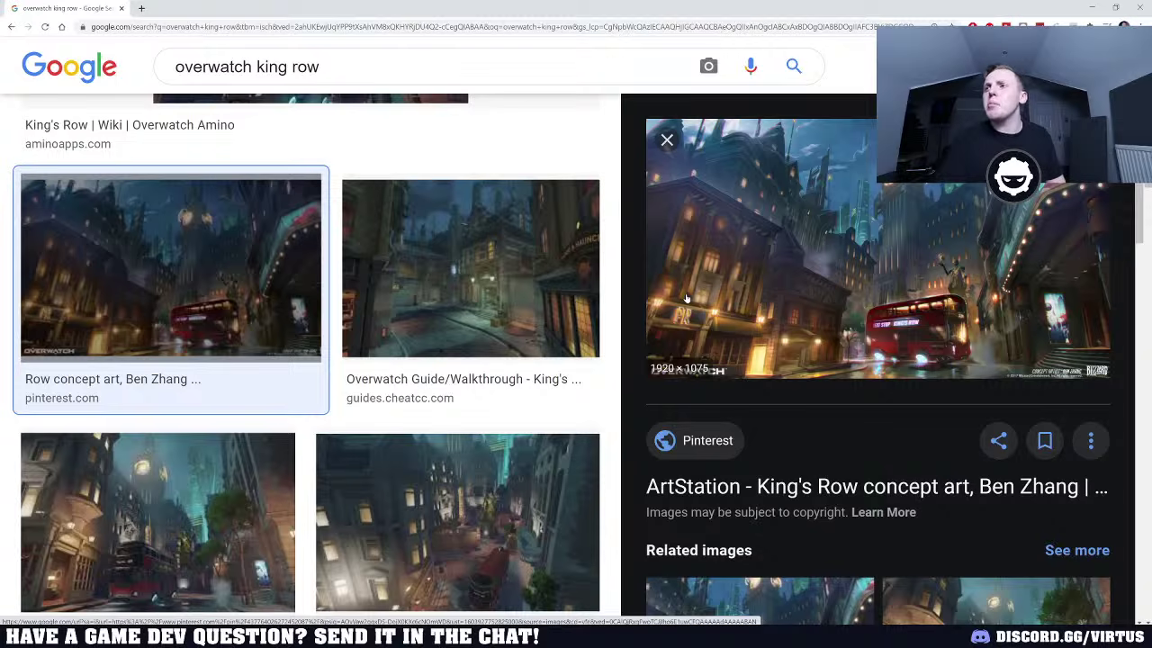
scroll(440, 293, "down", 3)
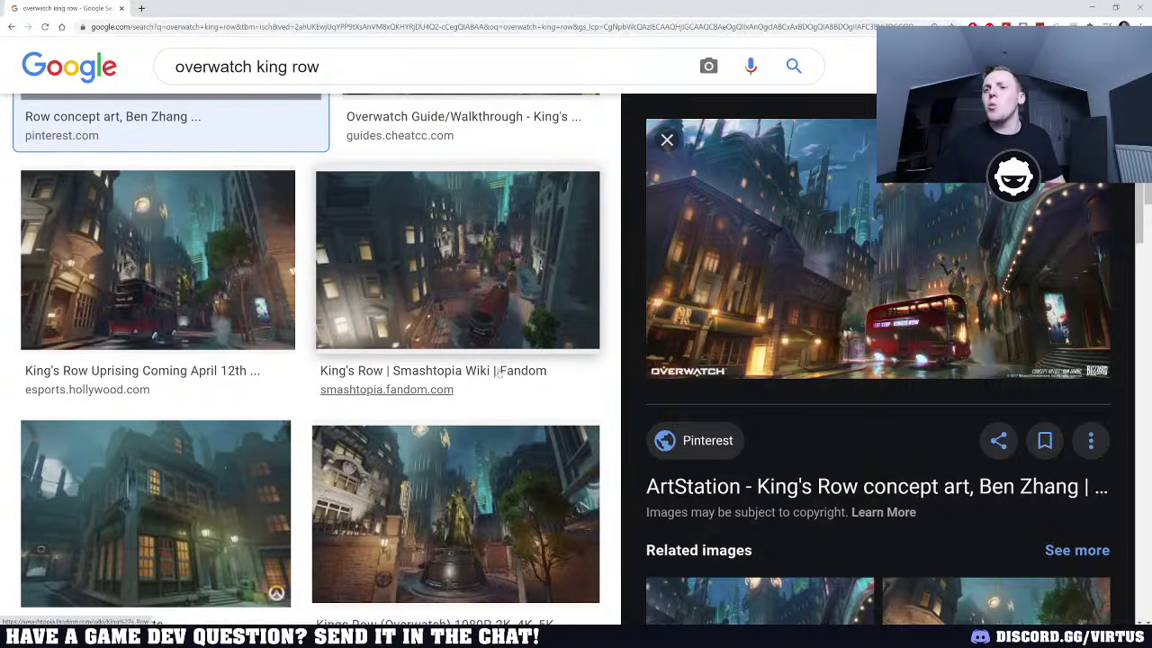
left_click(440, 293)
scroll(428, 291, "down", 1)
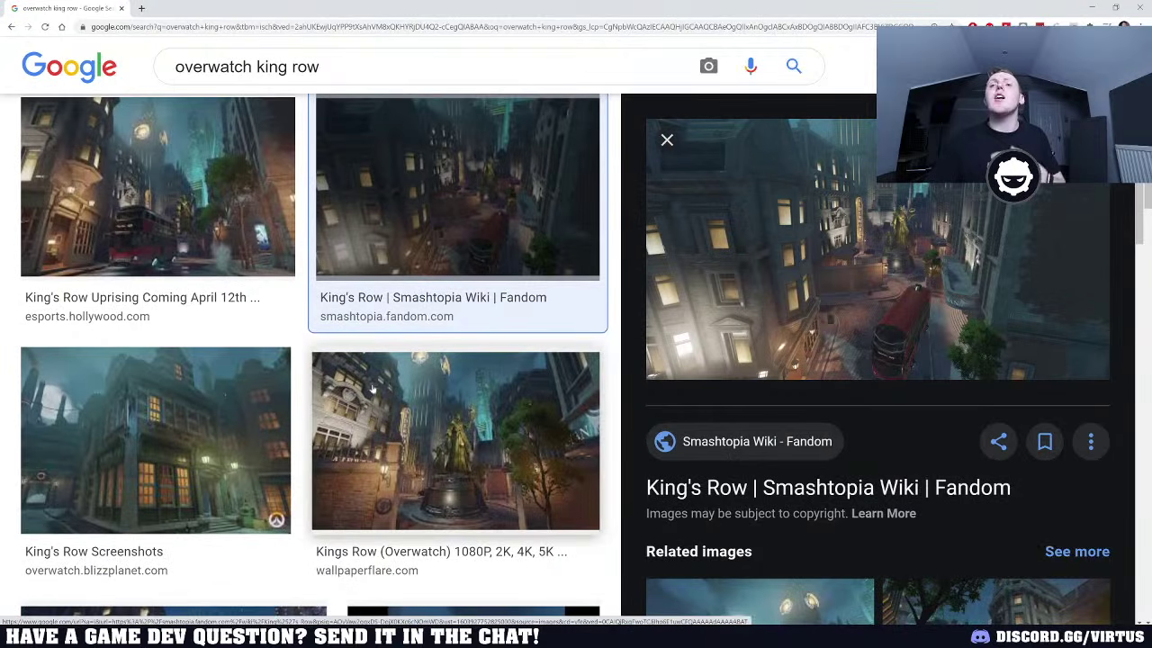
left_click(207, 237)
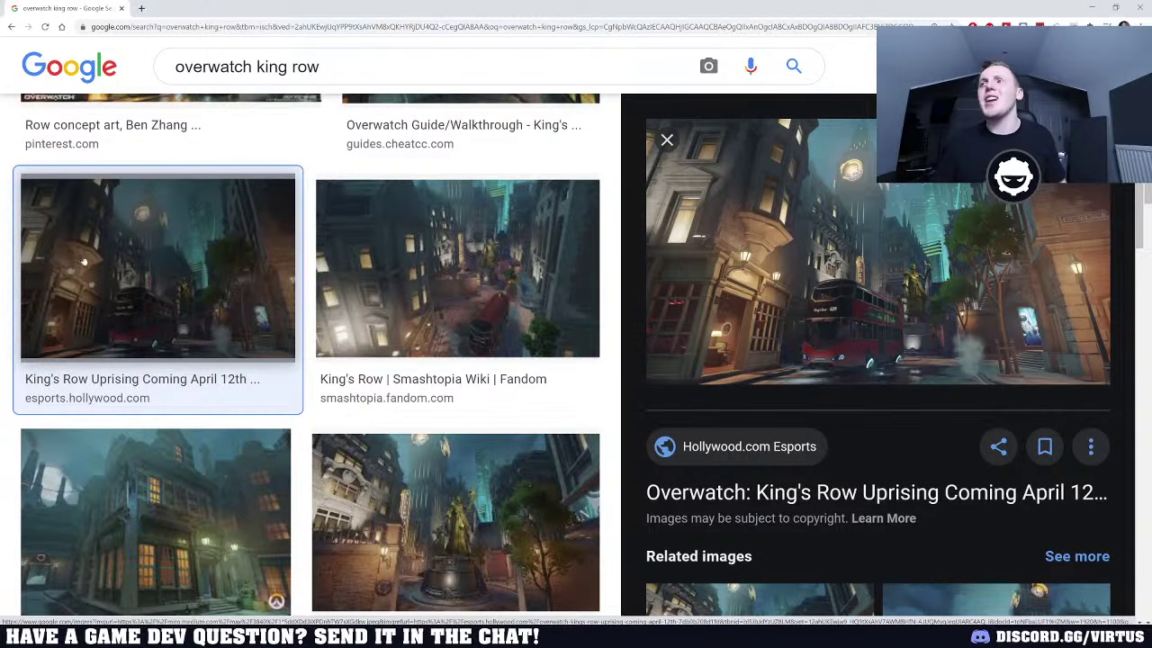
Return to Unreal Editor and select the point light of the street lamp by the shopfronts, using the Brush Wireframe view
left_click(1091, 7)
key("w")
right_click_drag(565, 225, 635, 206)
key("s")
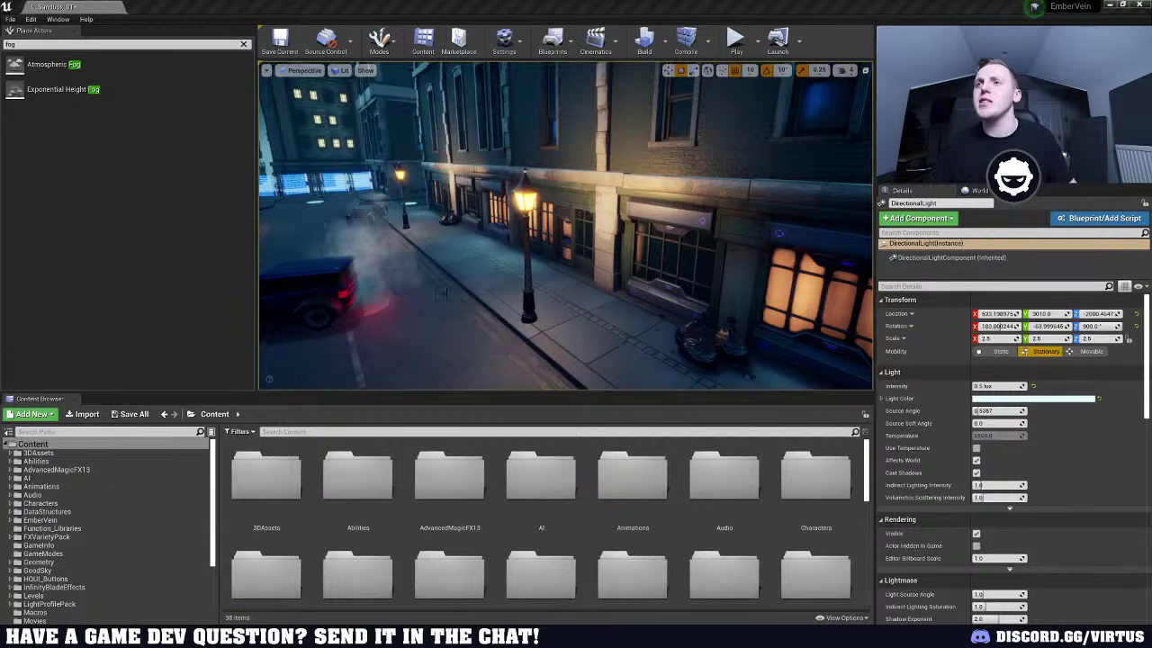
right_click_drag(521, 200, 482, 203)
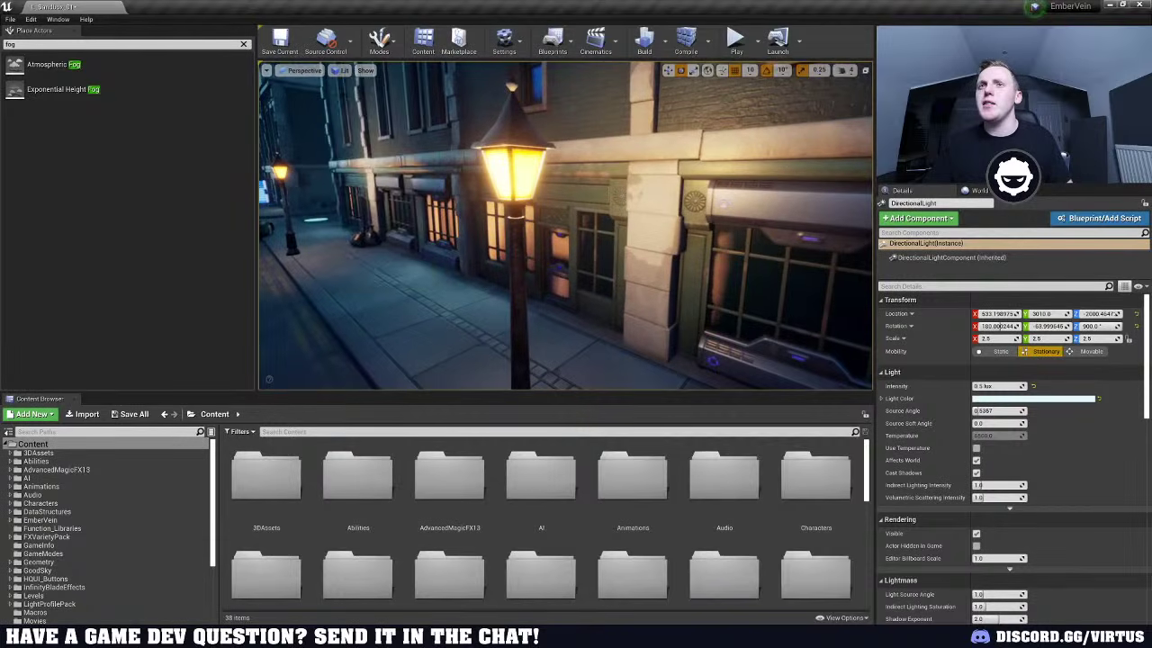
left_click(343, 70)
left_click(364, 115)
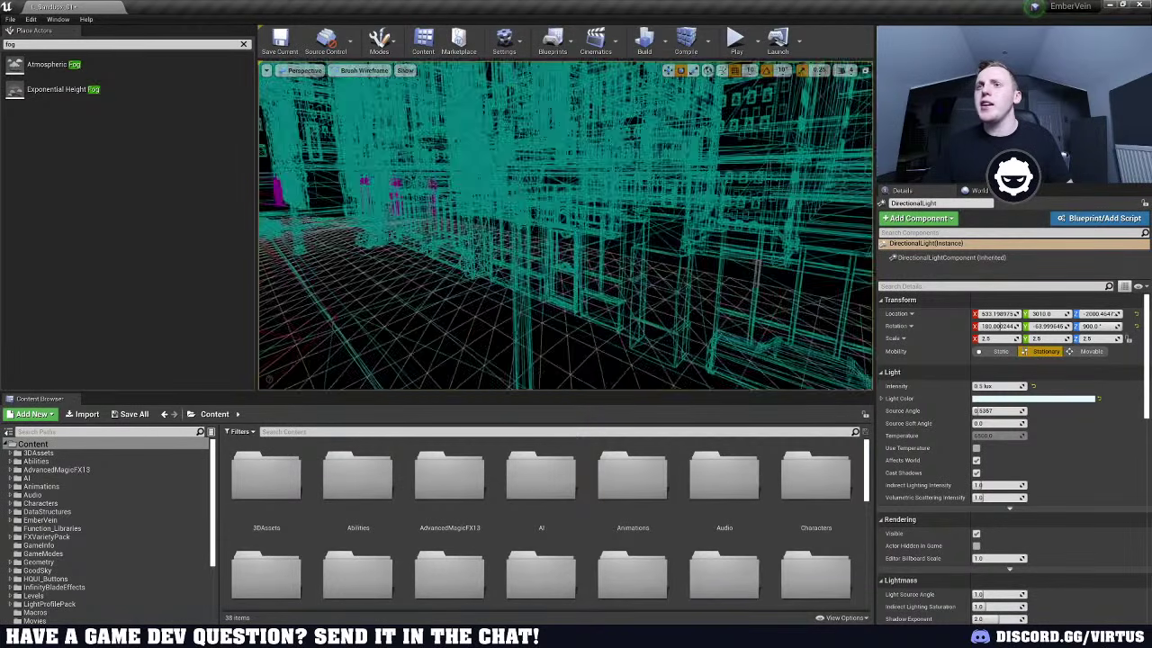
right_click_drag(540, 234, 464, 180)
left_click(641, 241)
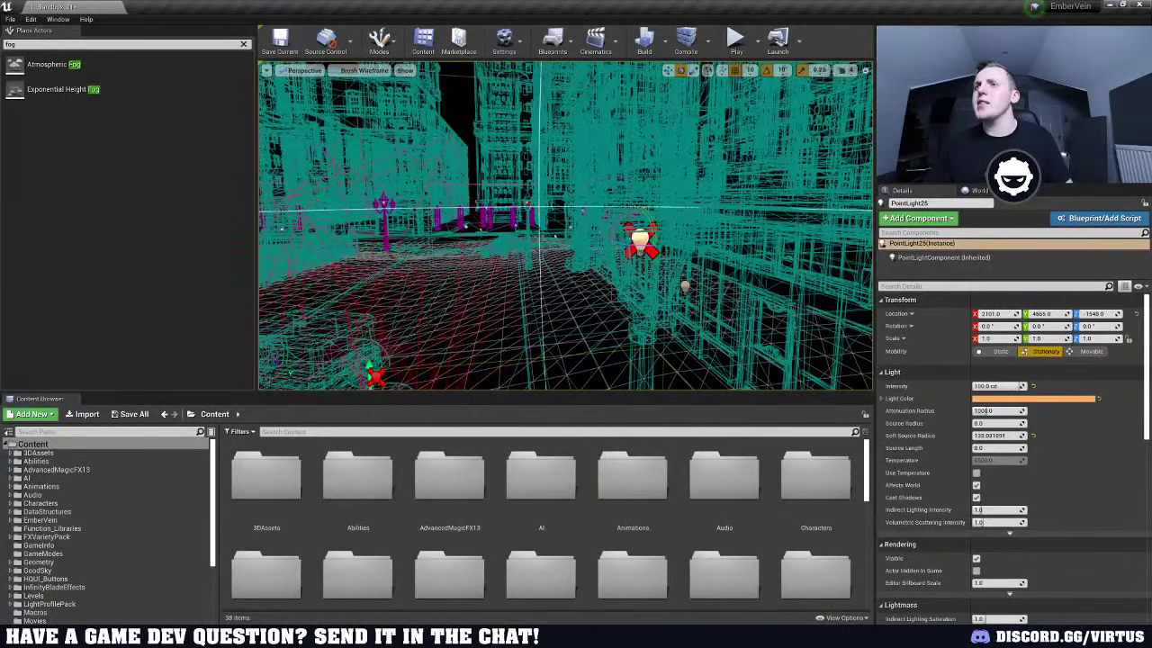
Restore the Lit view and set the street lamp point light's intensity to 160 cd
left_click(364, 70)
left_click(348, 86)
right_click_drag(576, 225, 549, 221)
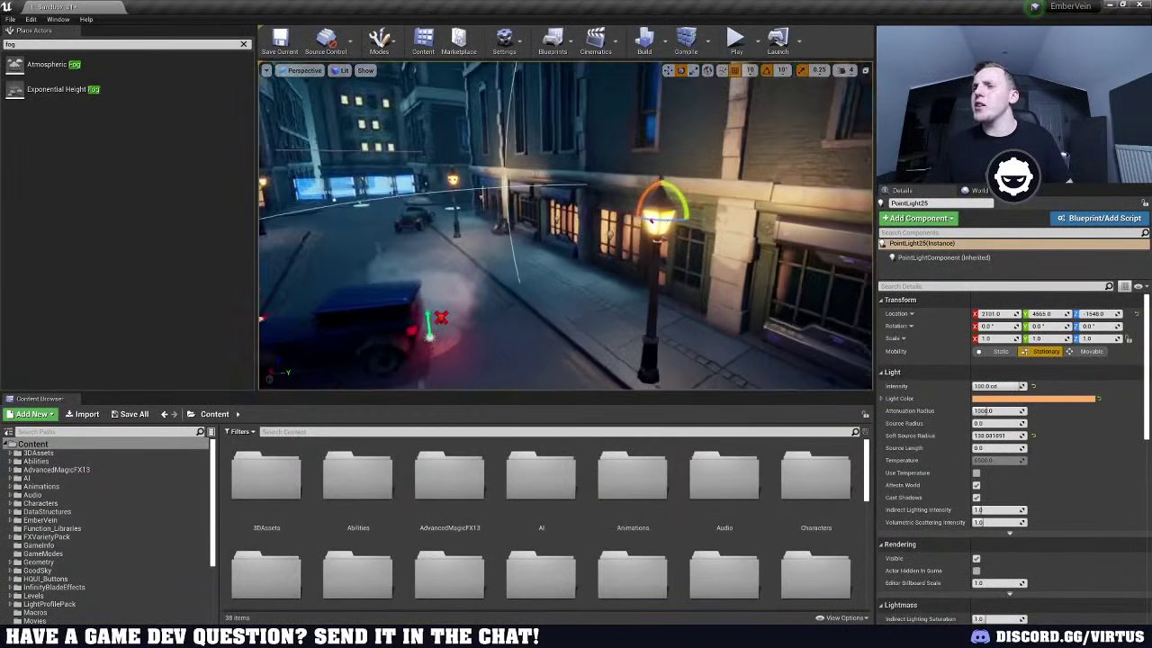
right_click_drag(650, 221, 693, 221)
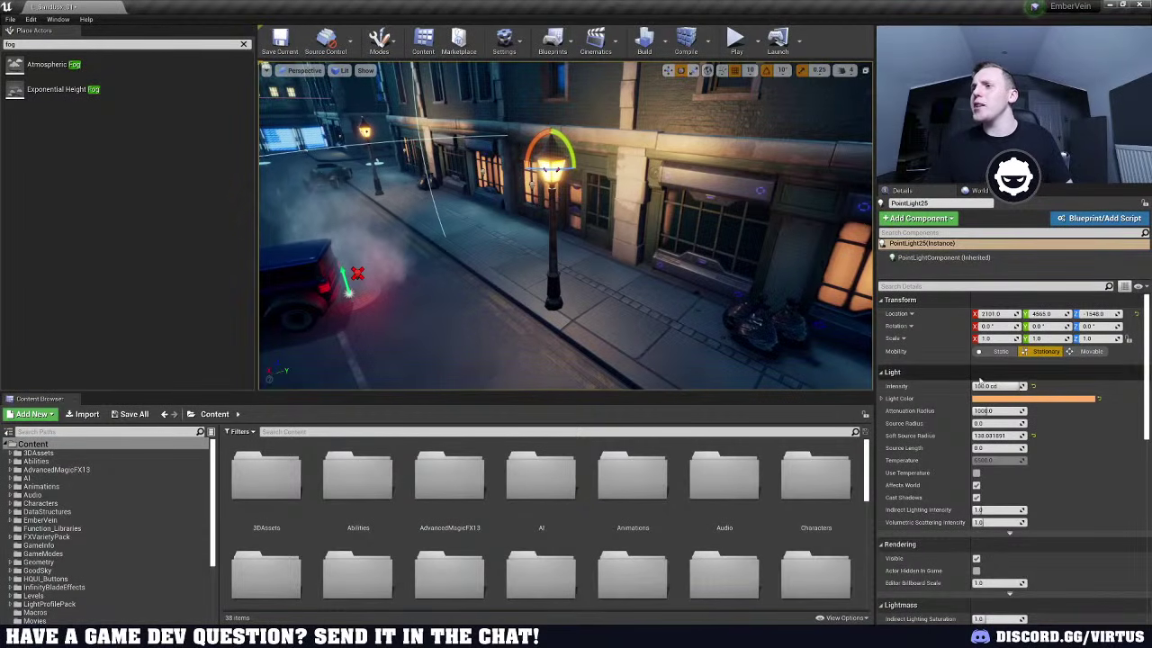
left_click_drag(990, 386, 1012, 386)
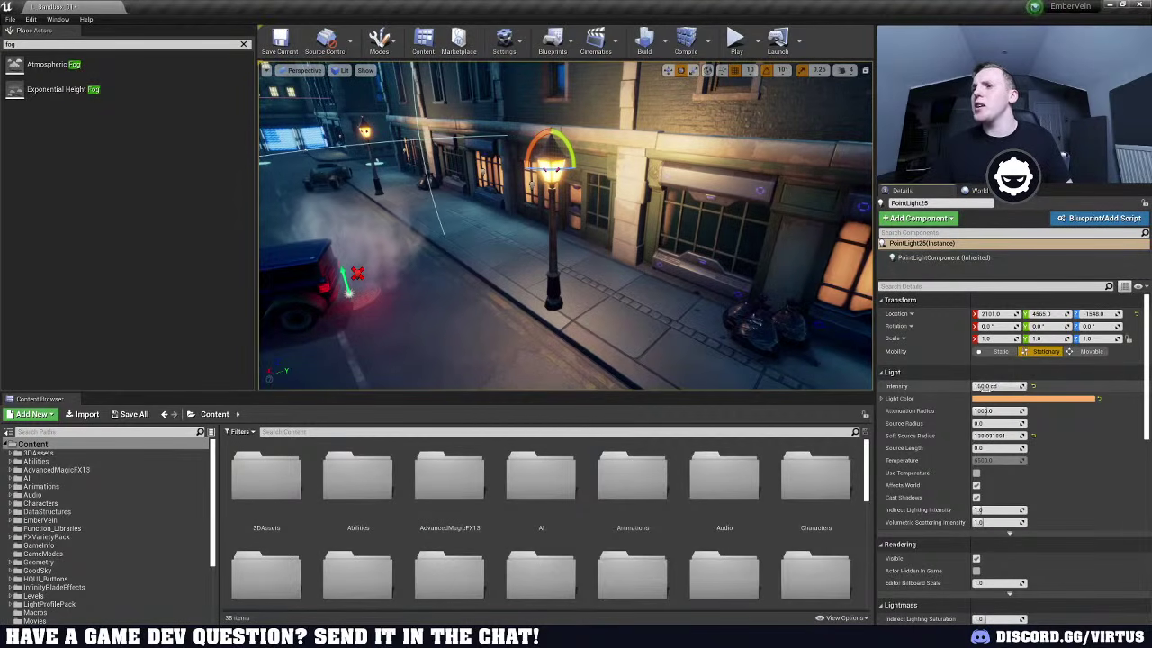
Change the street lamp's light color to near white and enable its temperature at about 2317
left_click(1008, 398)
left_click_drag(847, 441, 840, 434)
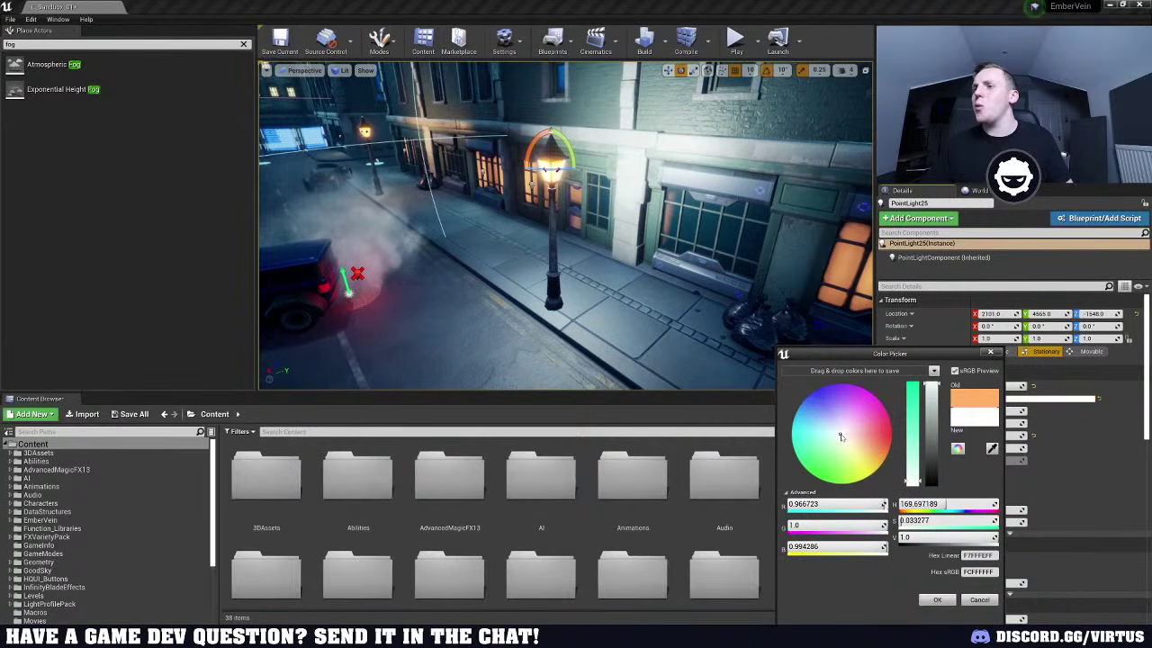
left_click(937, 600)
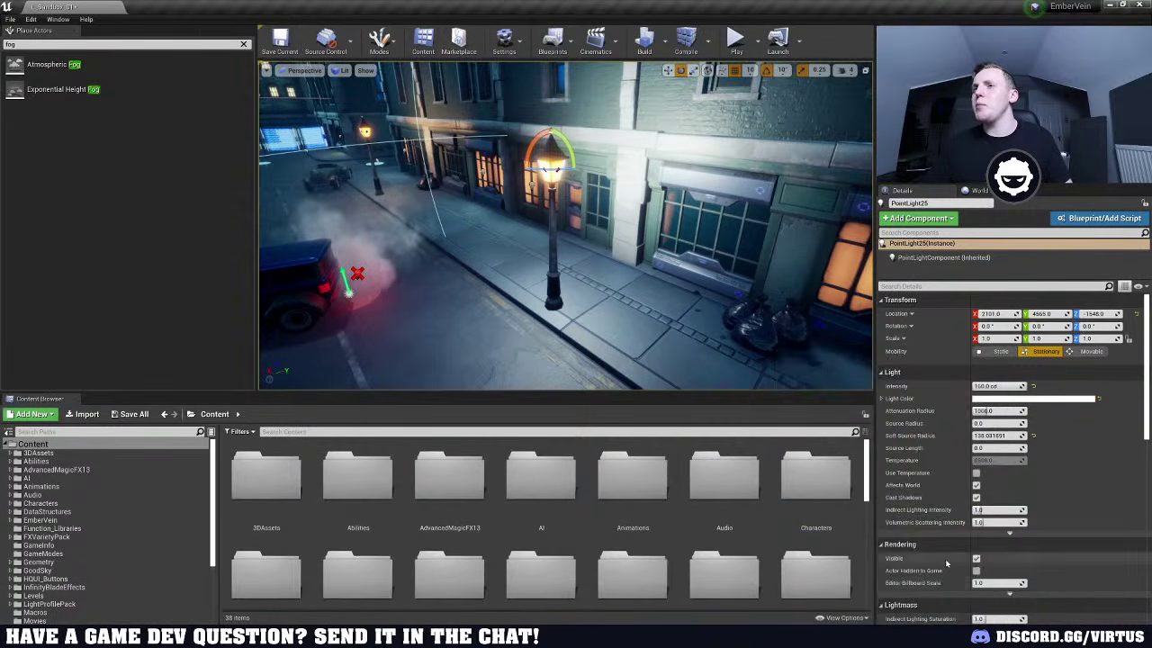
left_click(977, 473)
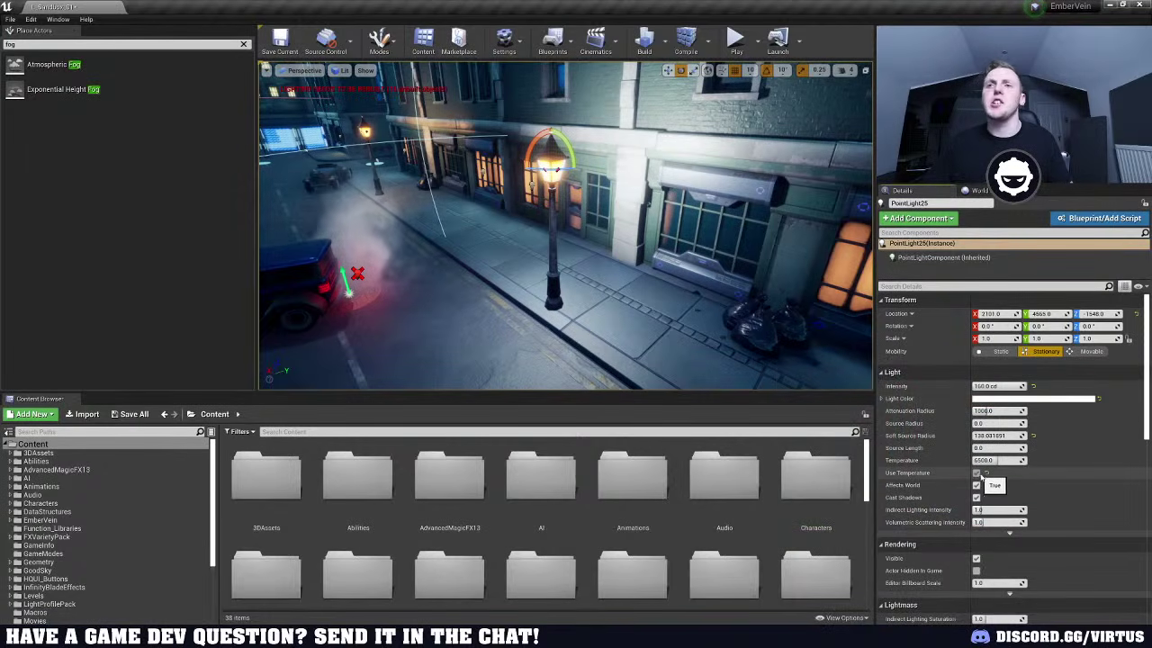
left_click_drag(1008, 461, 978, 460)
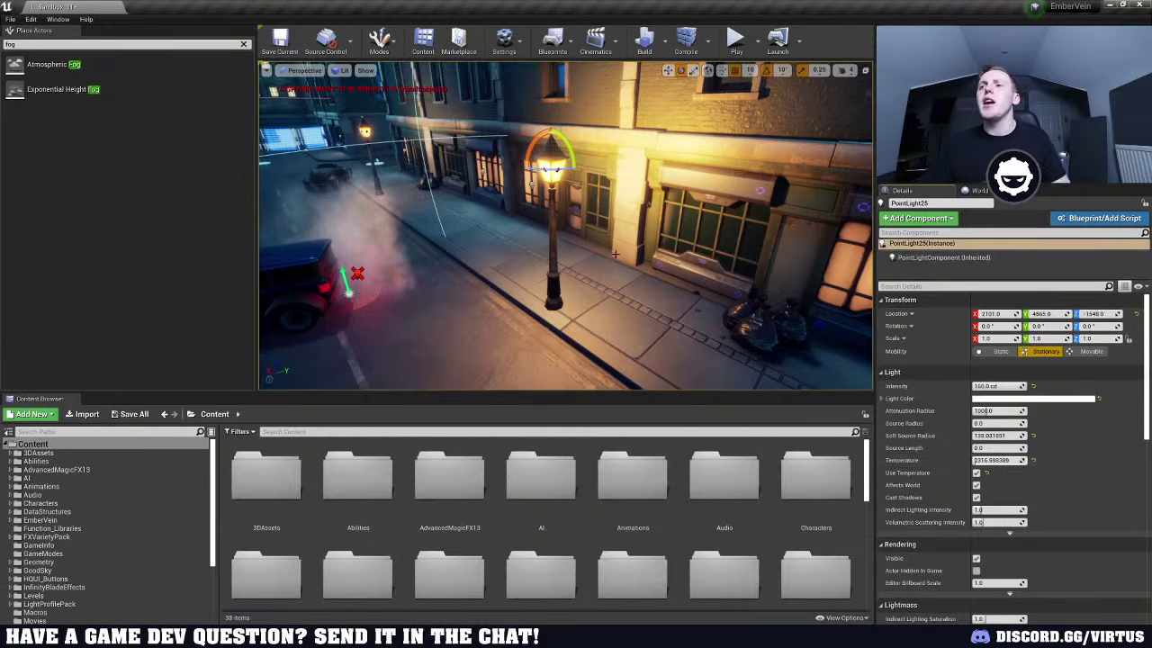
right_click_drag(620, 252, 619, 251)
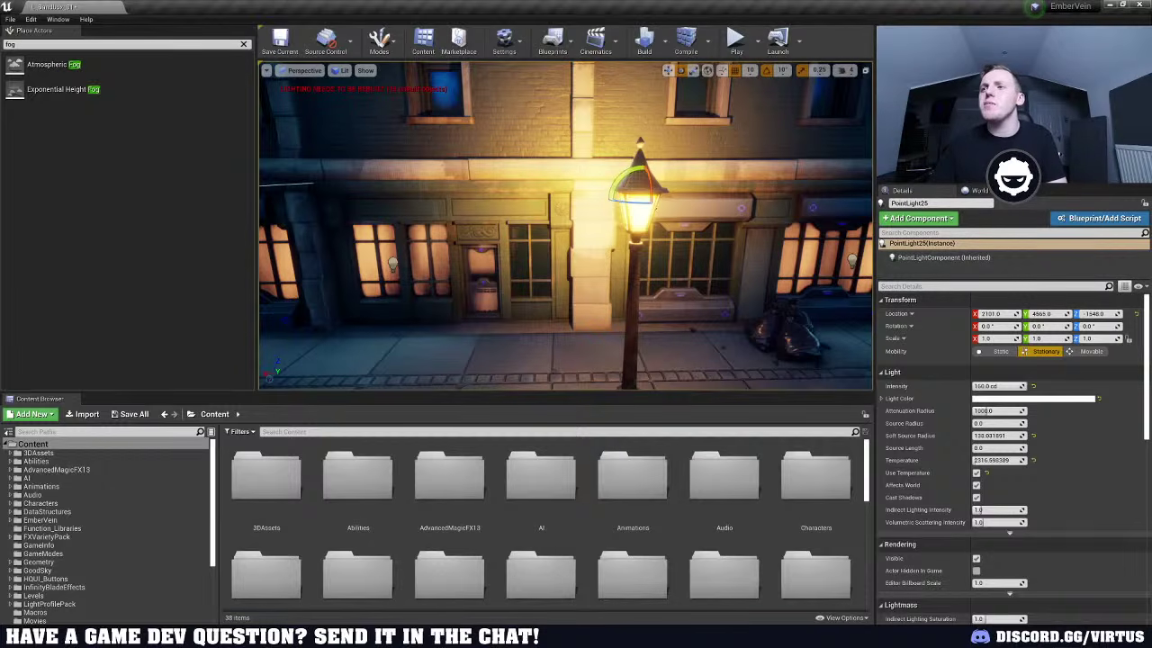
Change the corner shop window's rect light to a near-neutral grey color and enable its temperature at 1700
right_click_drag(619, 251, 619, 251)
left_click(591, 203)
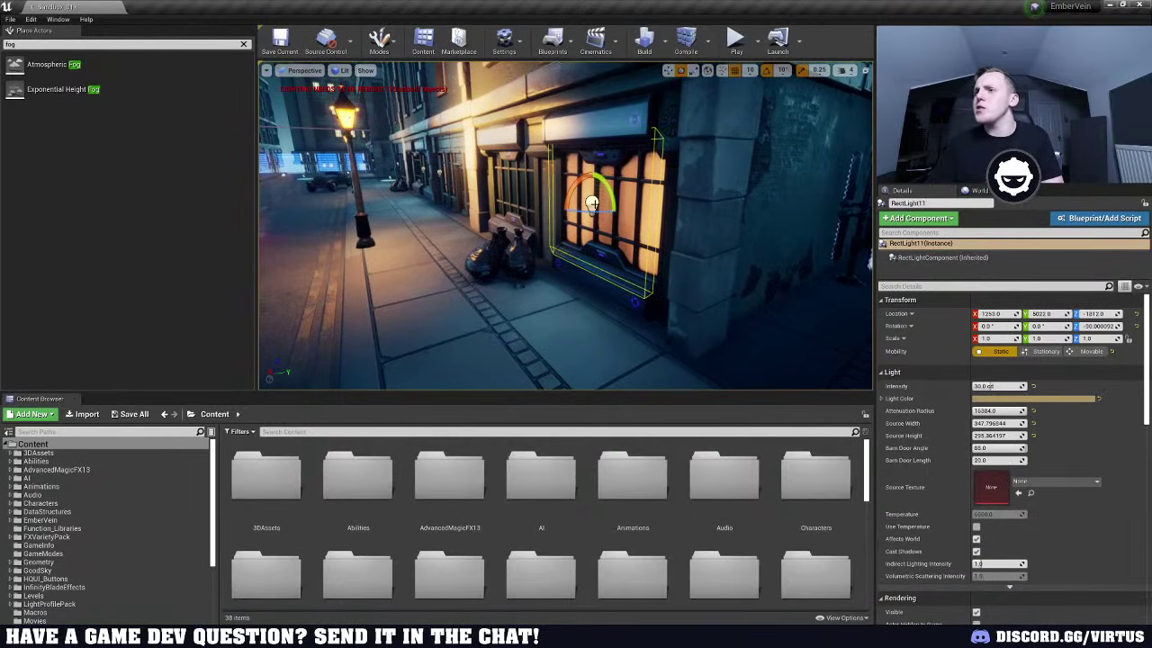
mouse_move(591, 204)
right_mouse_down()
mouse_move(624, 202)
mouse_move(576, 203)
right_mouse_up()
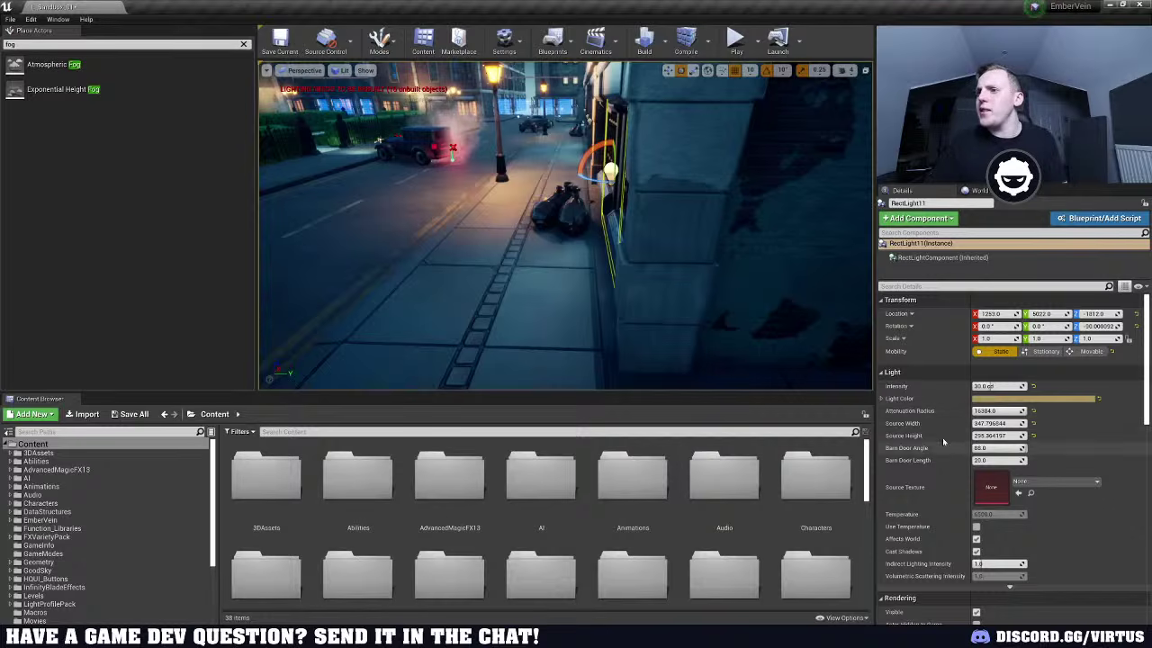
left_click(999, 398)
left_click_drag(832, 439, 813, 433)
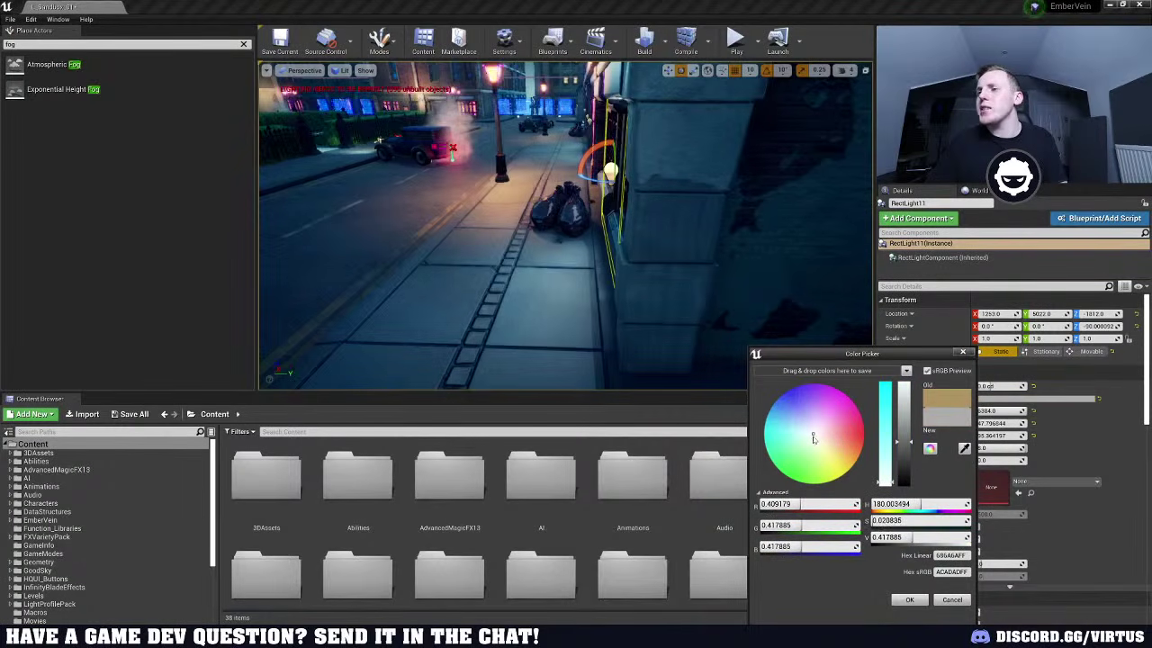
left_click(909, 600)
left_click(976, 526)
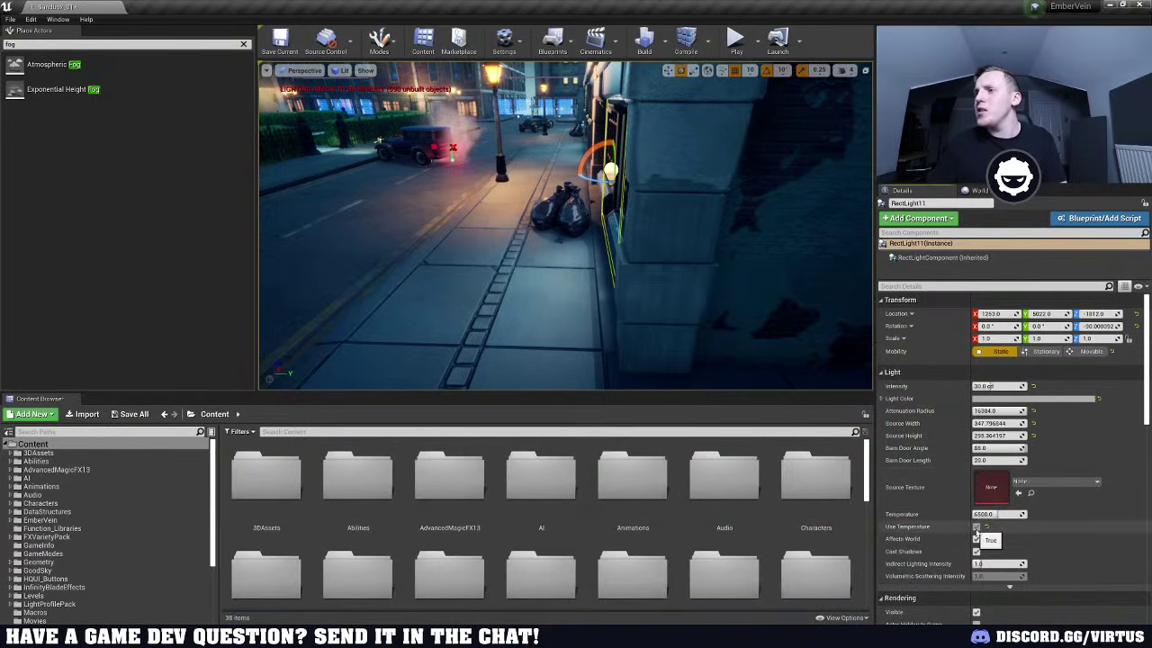
left_click_drag(996, 515, 976, 514)
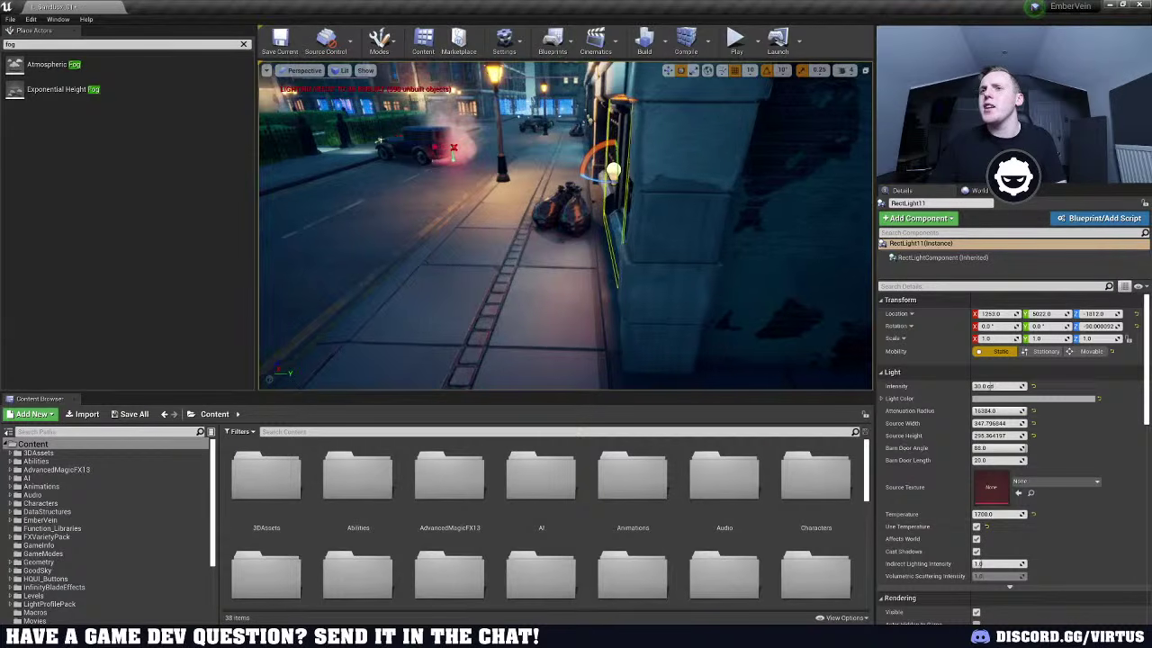
Delete the two old yellow-tinted rect lights in the neighbouring shop windows along the facade
key("s")
right_click_drag(655, 250, 792, 270)
key("g")
key("s")
mouse_move(676, 240)
right_mouse_down()
mouse_move(656, 191)
mouse_move(673, 214)
mouse_move(650, 216)
mouse_move(678, 218)
right_mouse_up()
key("w")
key("s")
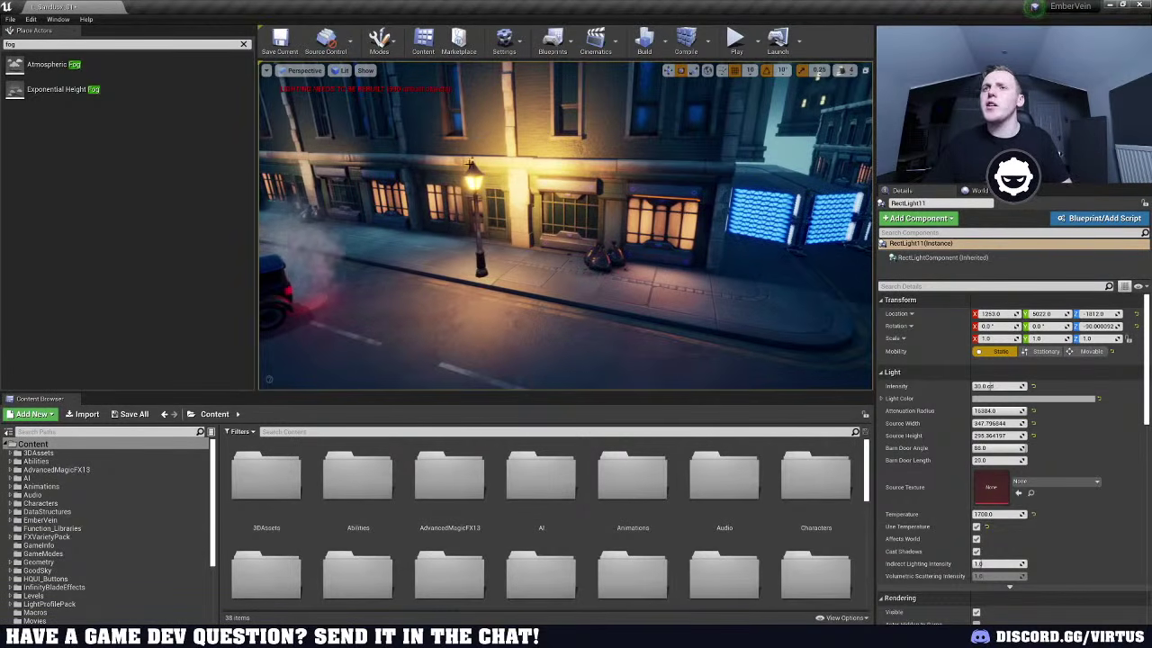
right_click_drag(448, 165, 448, 165)
left_click(530, 234)
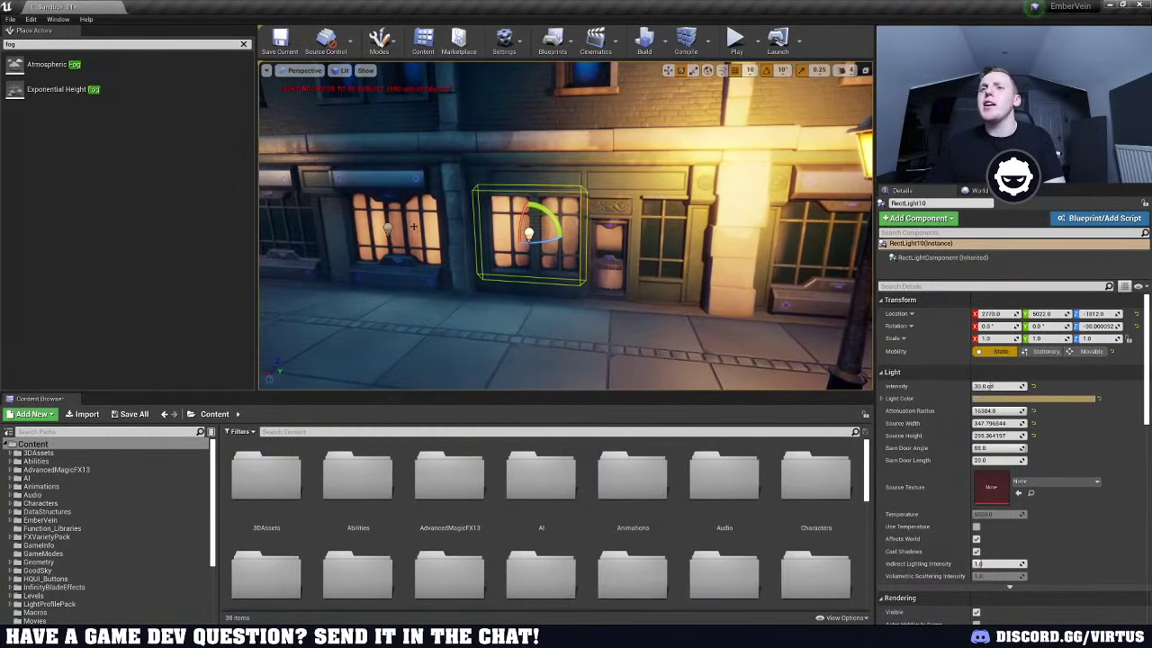
left_click(387, 229, "ctrl")
key("Delete")
Duplicate the corner shop window's 1700-temperature rect light along the facade to another display window at X 3323
right_click_drag(387, 230, 387, 229)
left_click(650, 230)
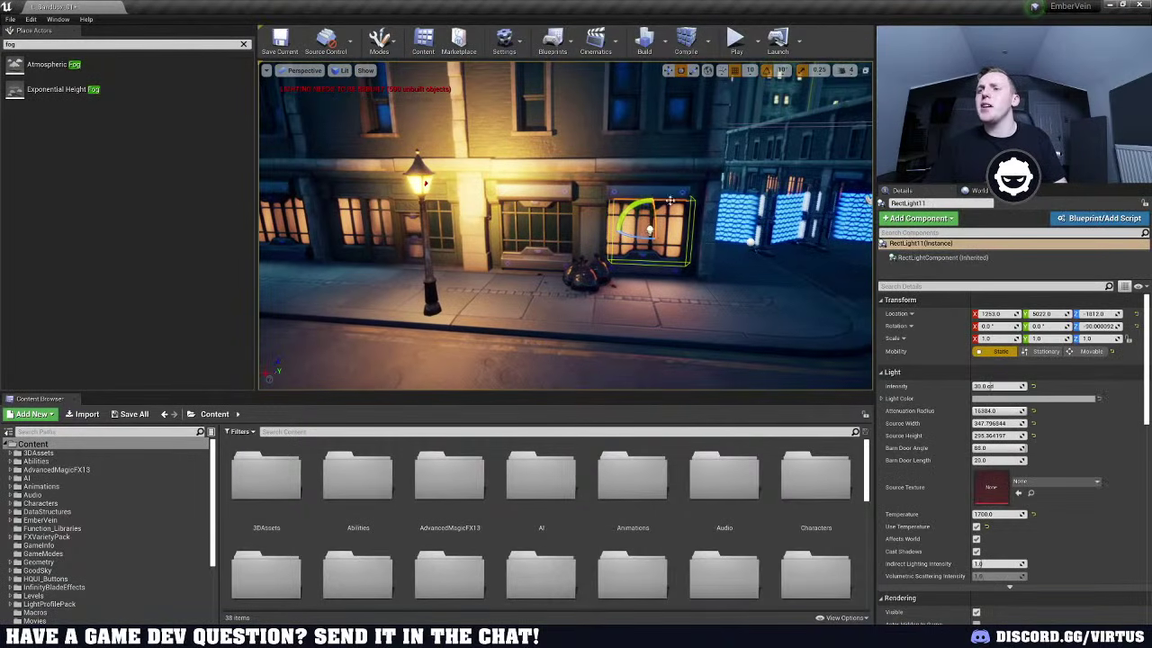
left_click_drag(628, 231, 646, 230, "shift")
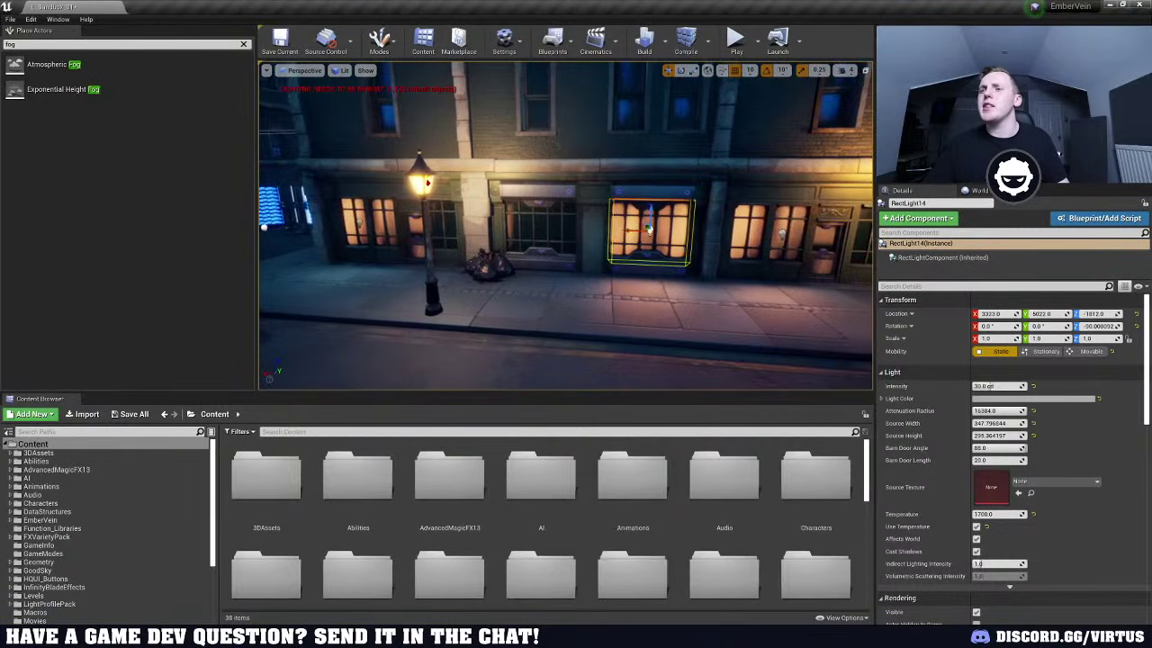
right_click_drag(650, 231, 666, 225)
key("s")
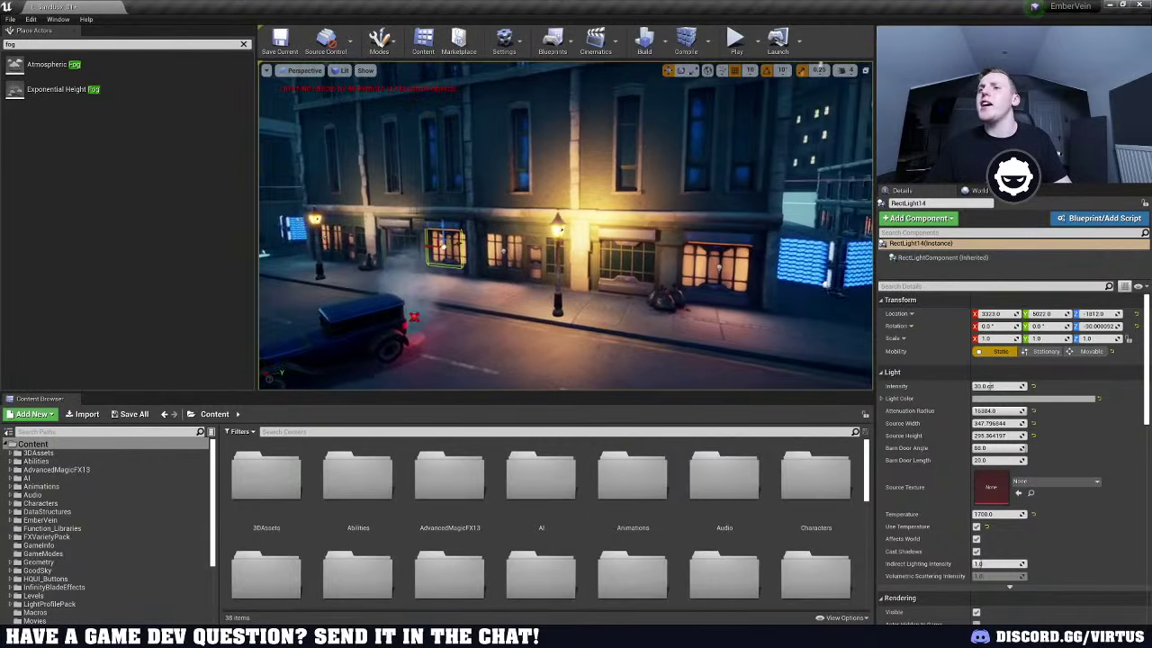
Delete the existing rect light in the next shop window and copy the new warm window light there at X 4603
key("w")
right_click_drag(666, 225, 566, 261)
left_click(548, 254)
key("Delete")
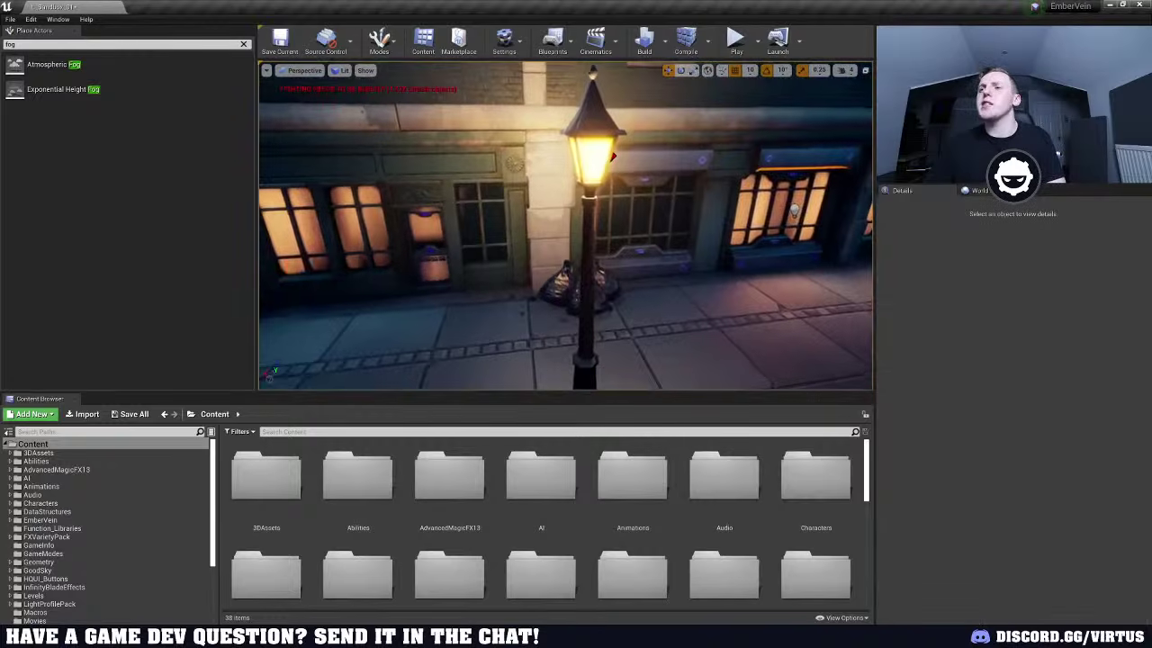
left_click(791, 209)
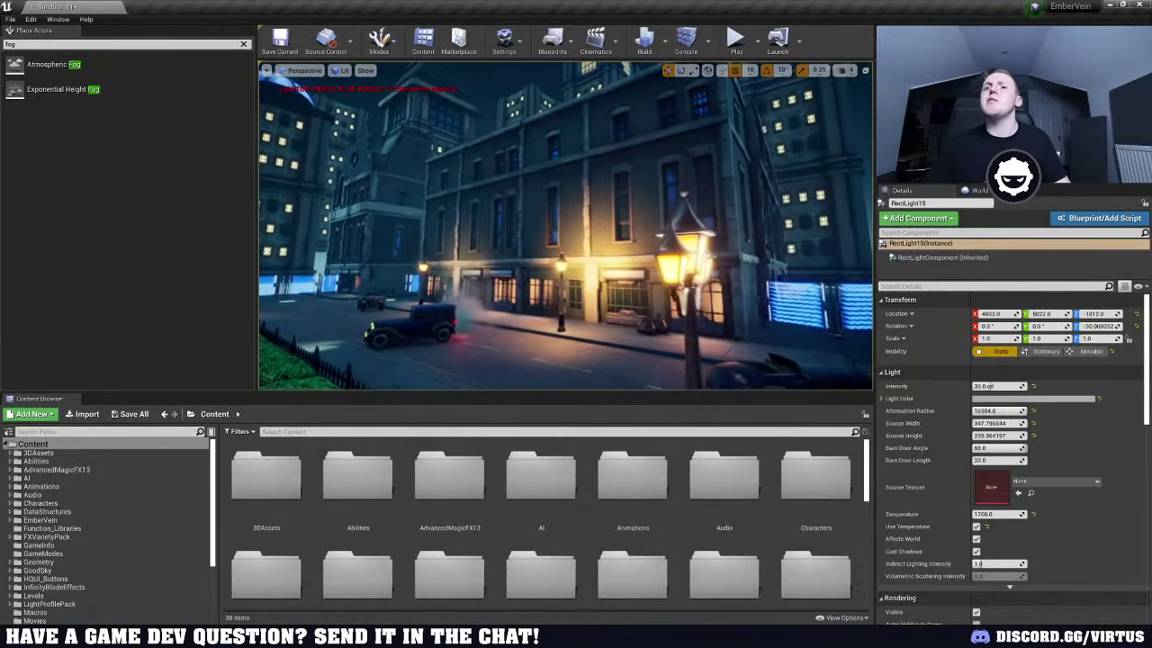
right_click_drag(566, 225, 536, 198)
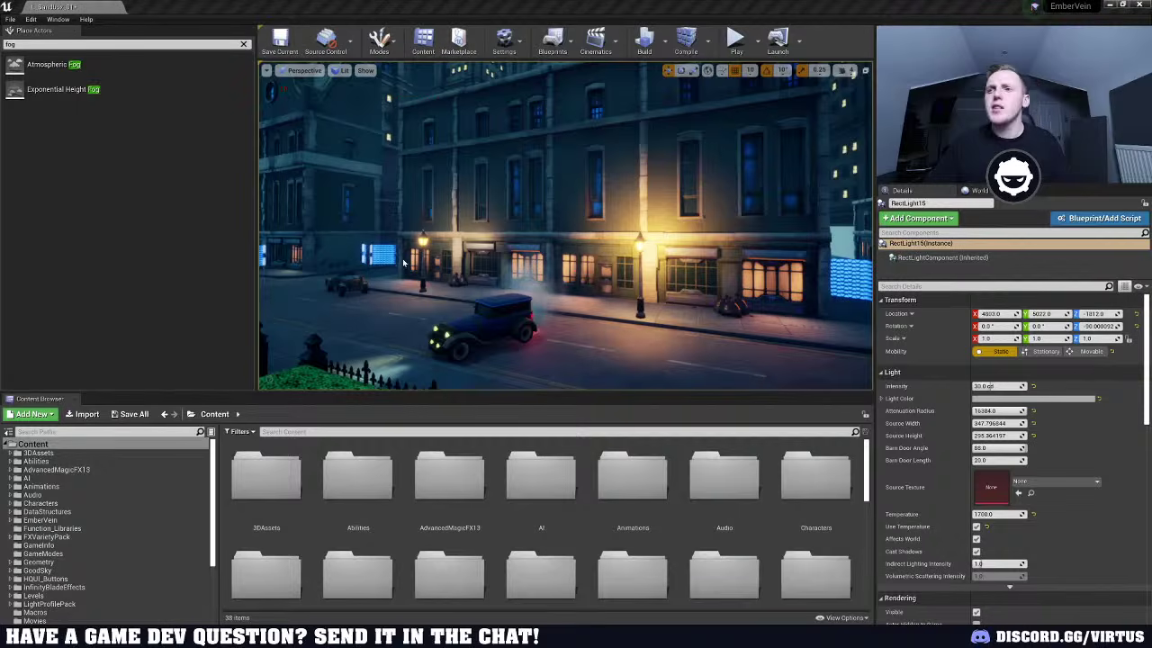
right_click_drag(565, 225, 666, 225)
right_click_drag(599, 204, 581, 205)
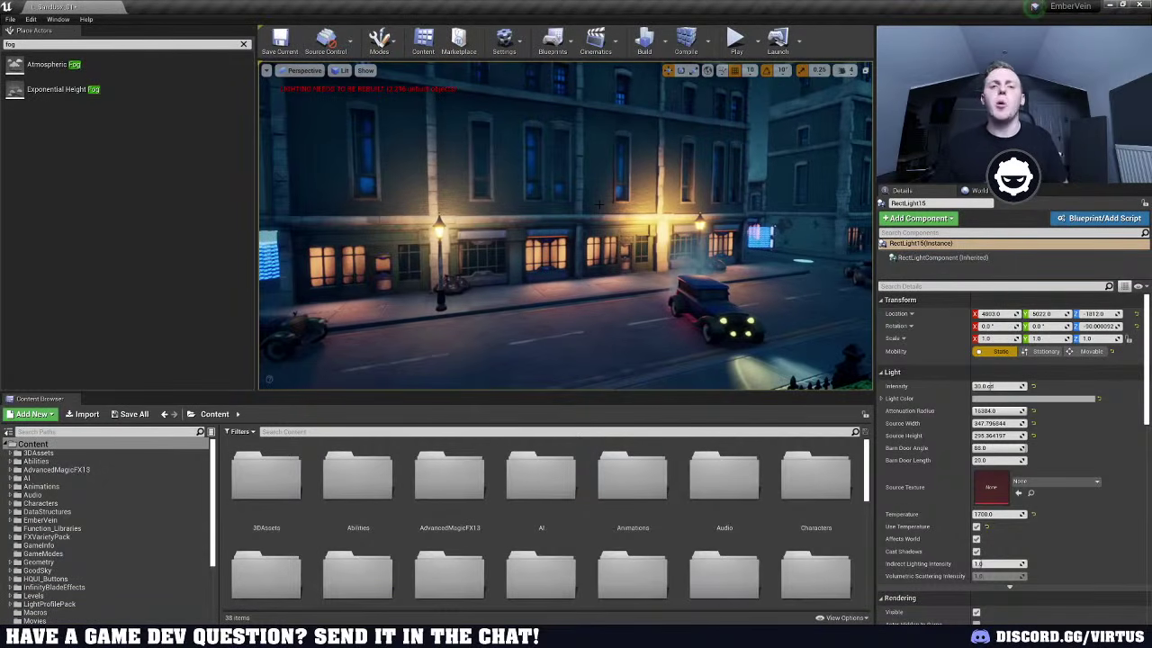
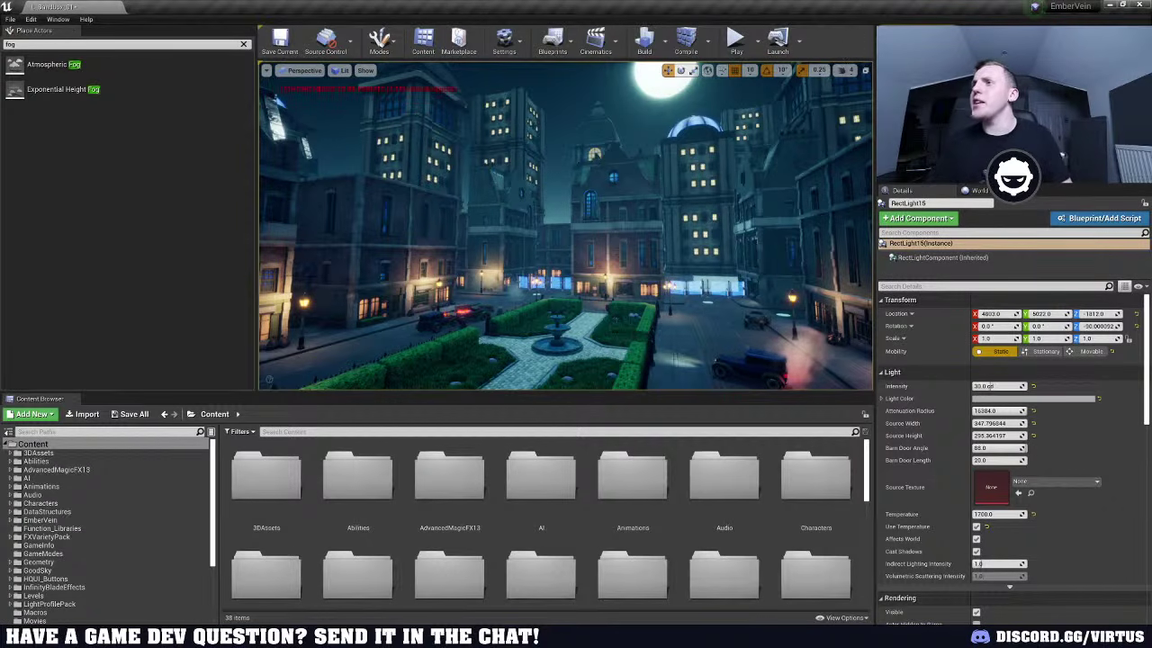
Remove the level's existing post process volume and place a new Post Process Volume in the square's garden
left_click(673, 358)
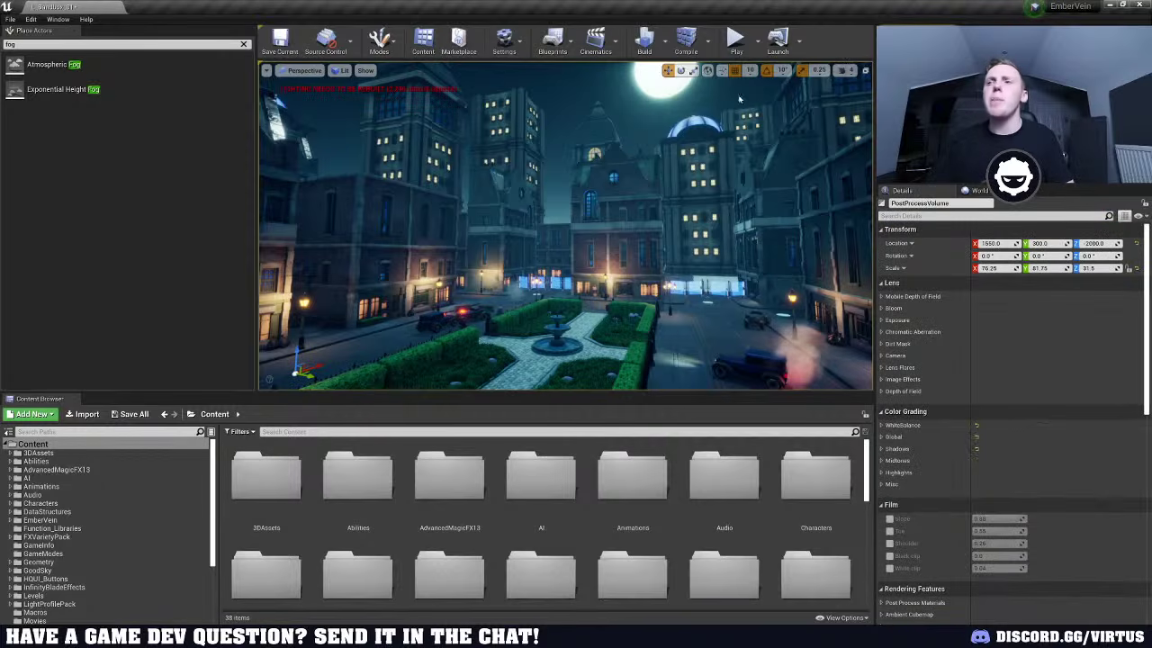
left_click(126, 44)
key("BackSpace")
key("BackSpace")
key("BackSpace")
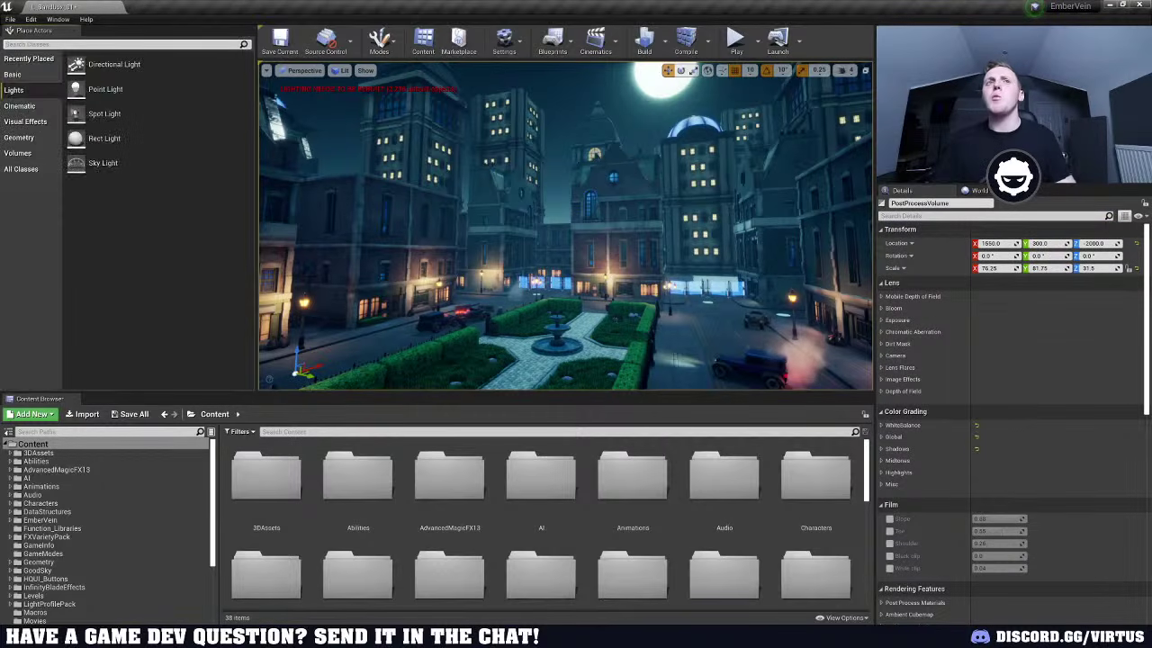
type("post")
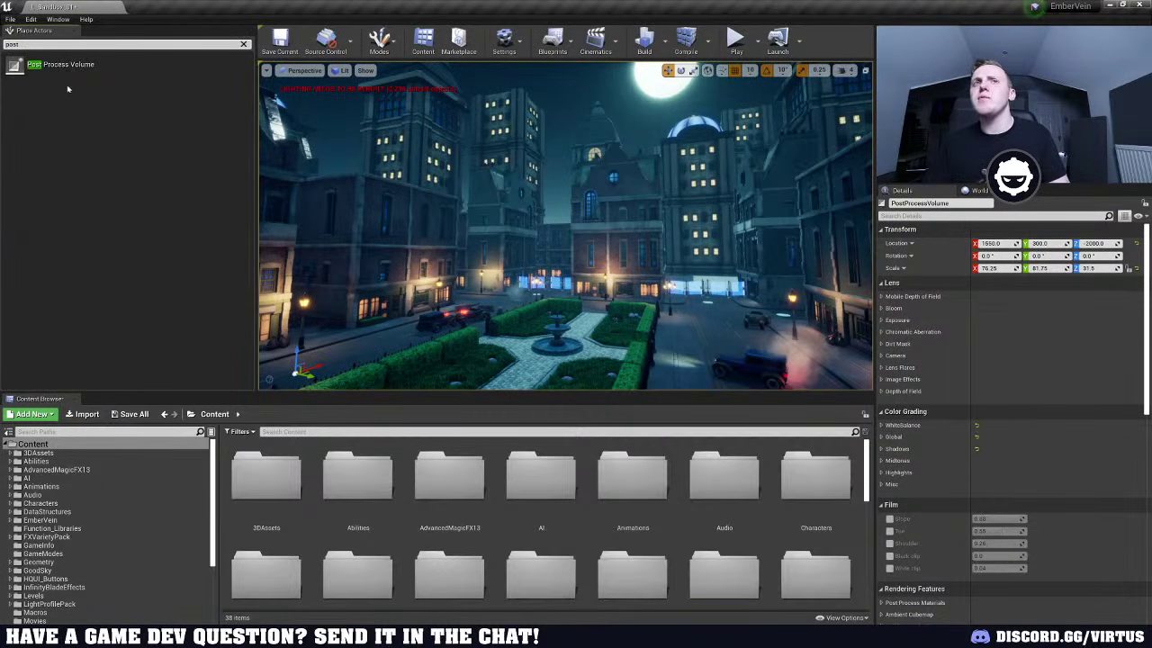
left_click_drag(59, 64, 534, 315)
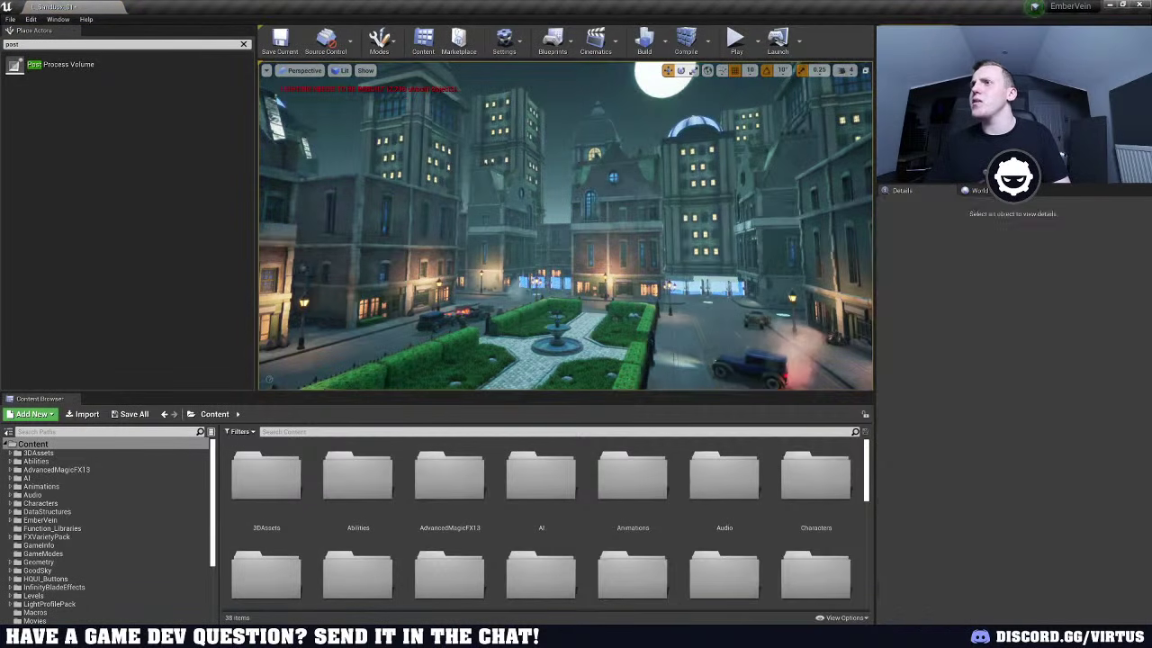
key("Escape")
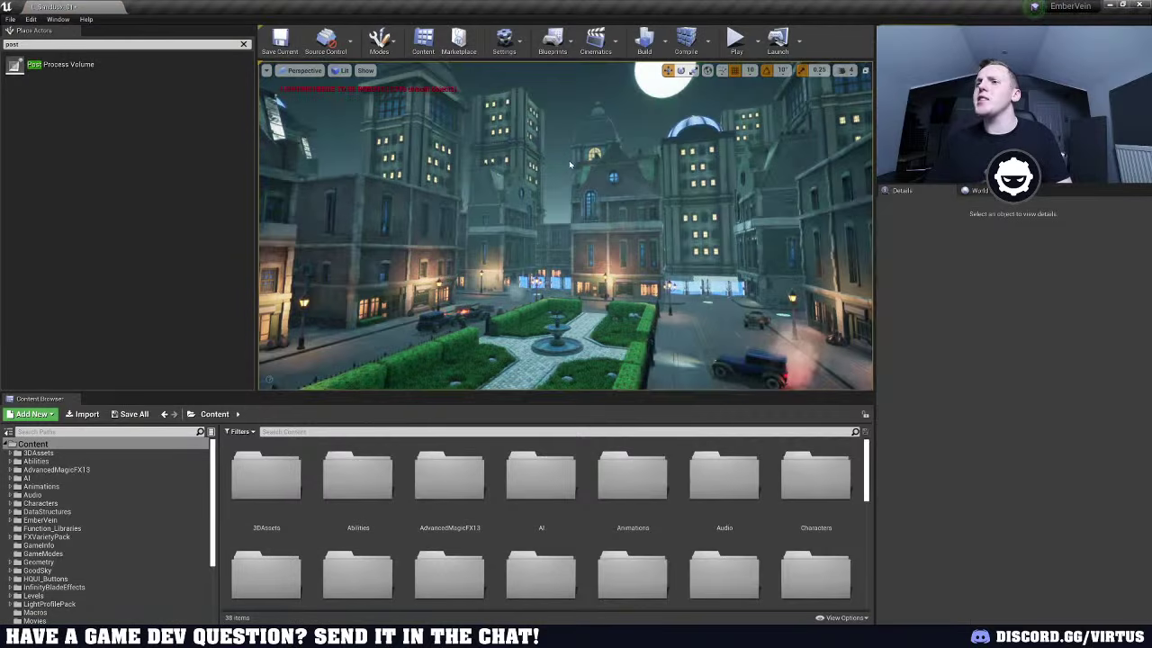
right_click_drag(555, 278, 576, 317)
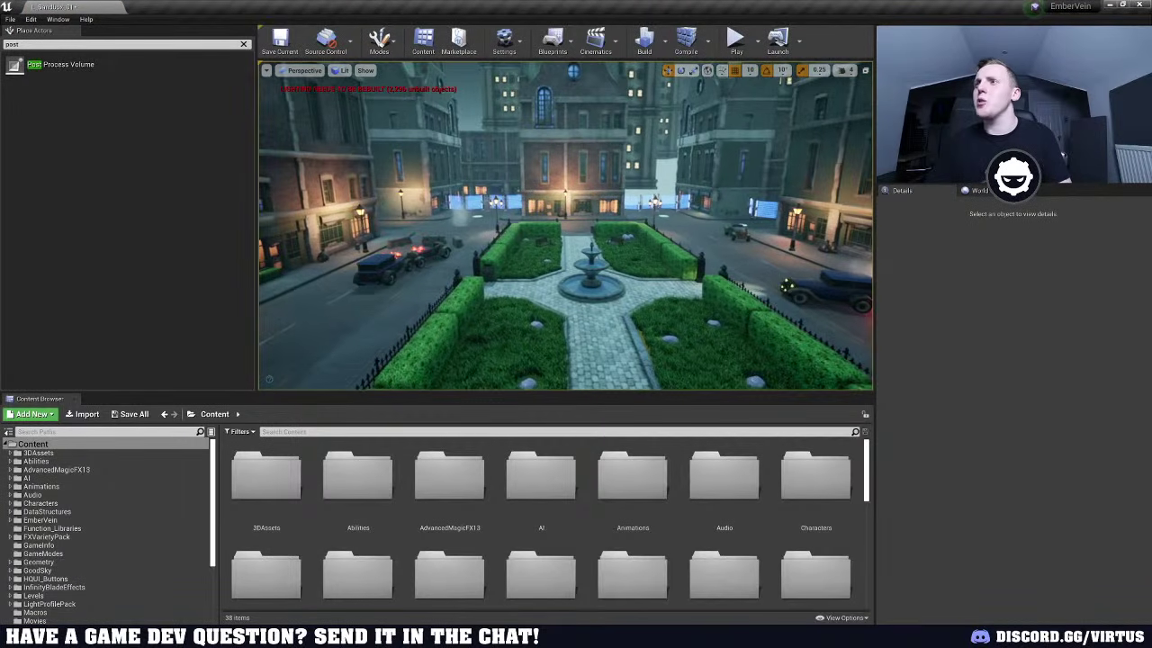
key("ctrl+z")
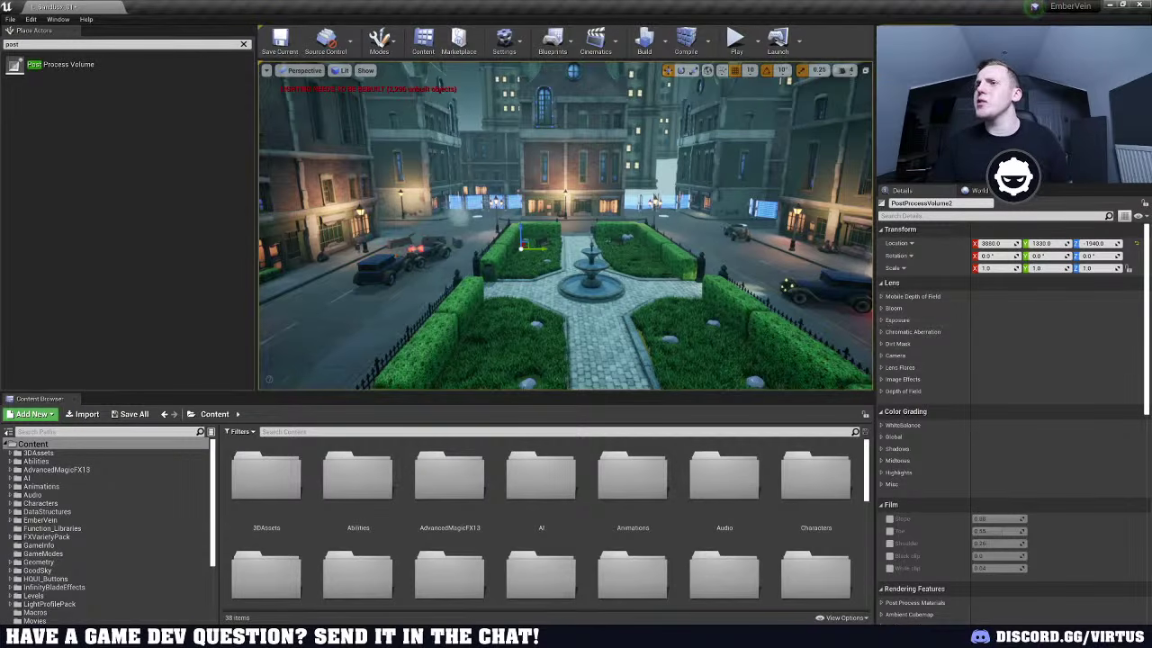
Set the new post process volume's scale to 1000 on the X, Y and Z axes
key("w")
right_click_drag(567, 225, 475, 225)
key("w")
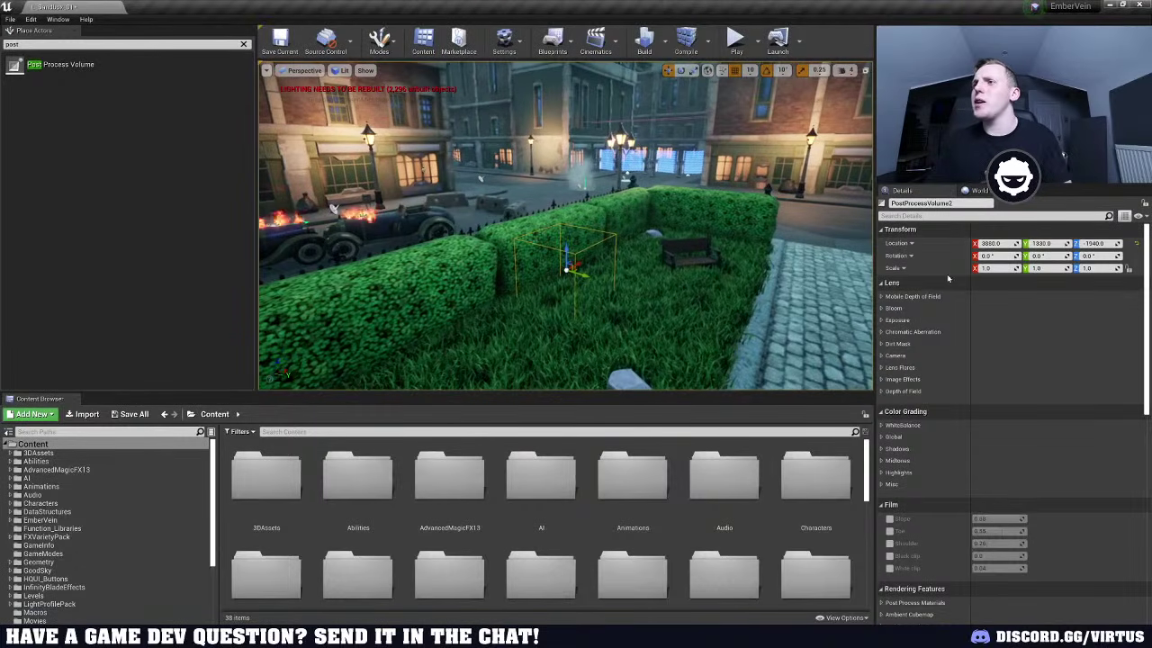
left_click(999, 268)
type("100")
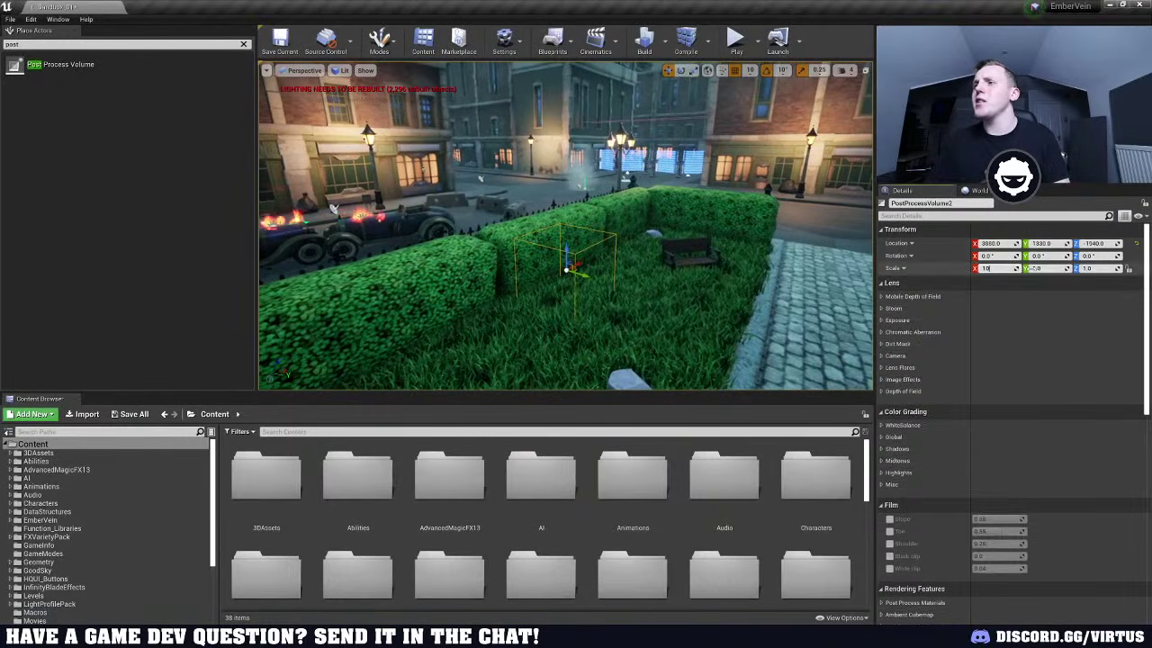
key("Tab")
type("1000")
key("Tab")
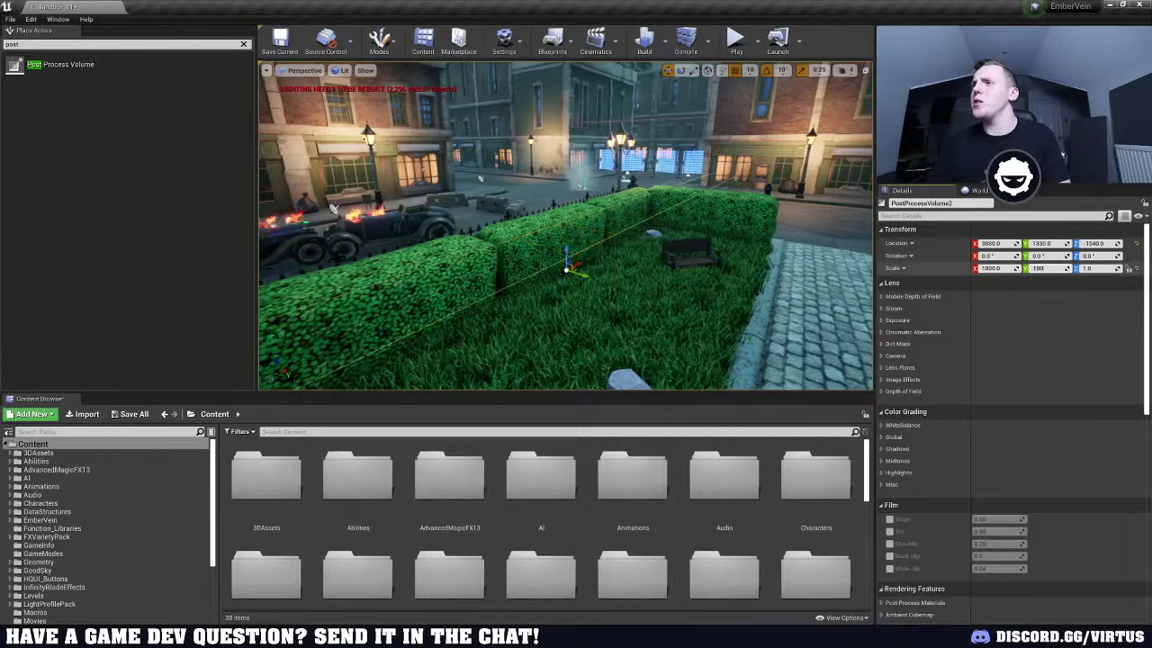
left_click(1094, 269)
type("1000")
key("Return")
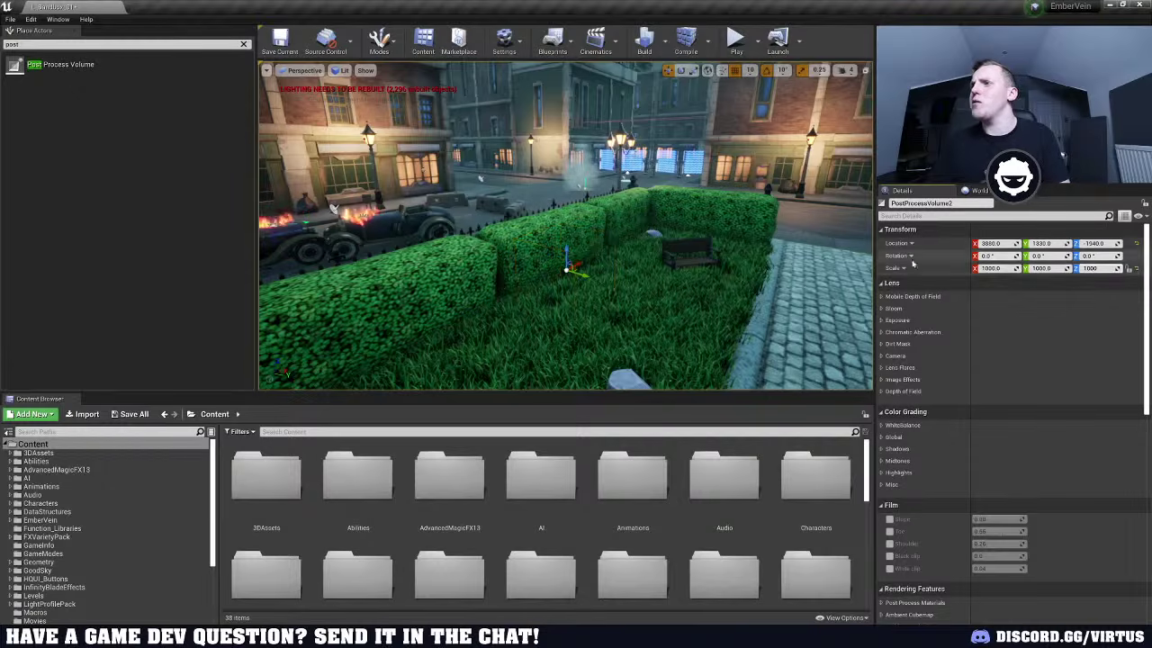
Enable the global contrast and gamma overrides in the post process volume's color grading
right_click_drag(567, 243, 643, 221)
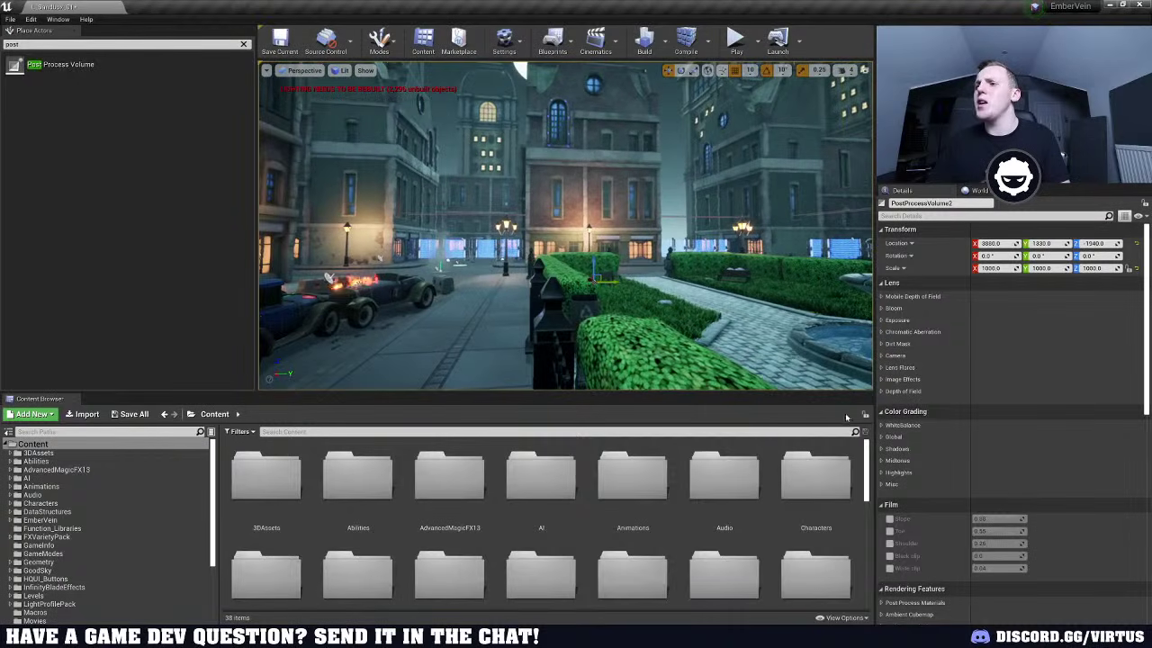
left_click(882, 437)
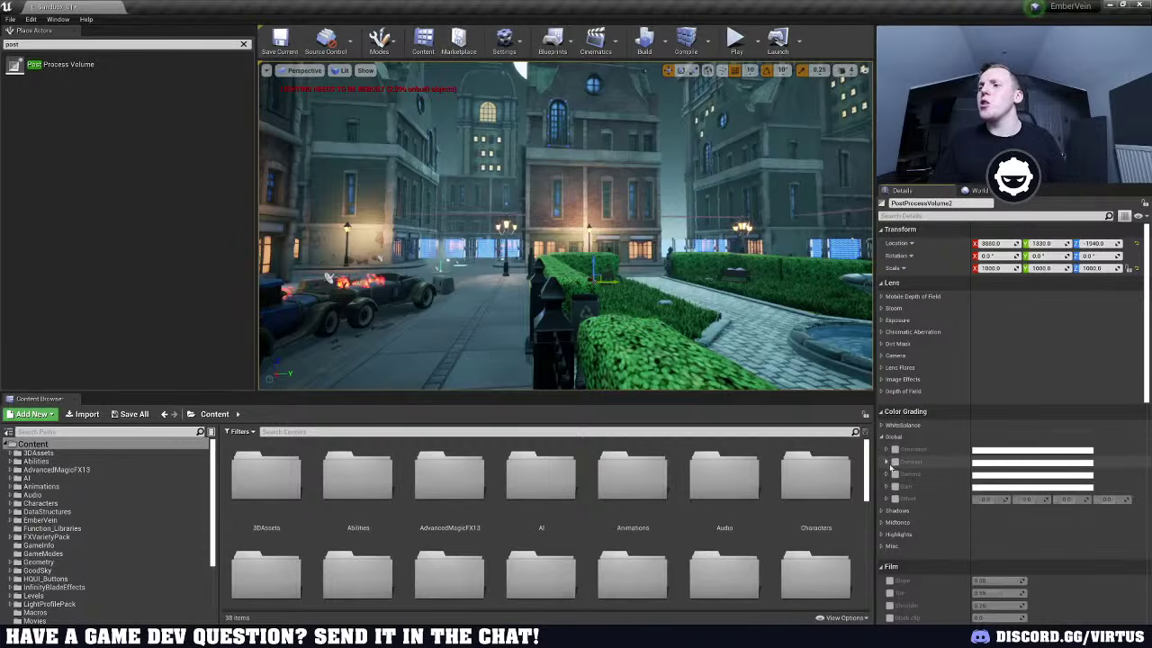
left_click(894, 463)
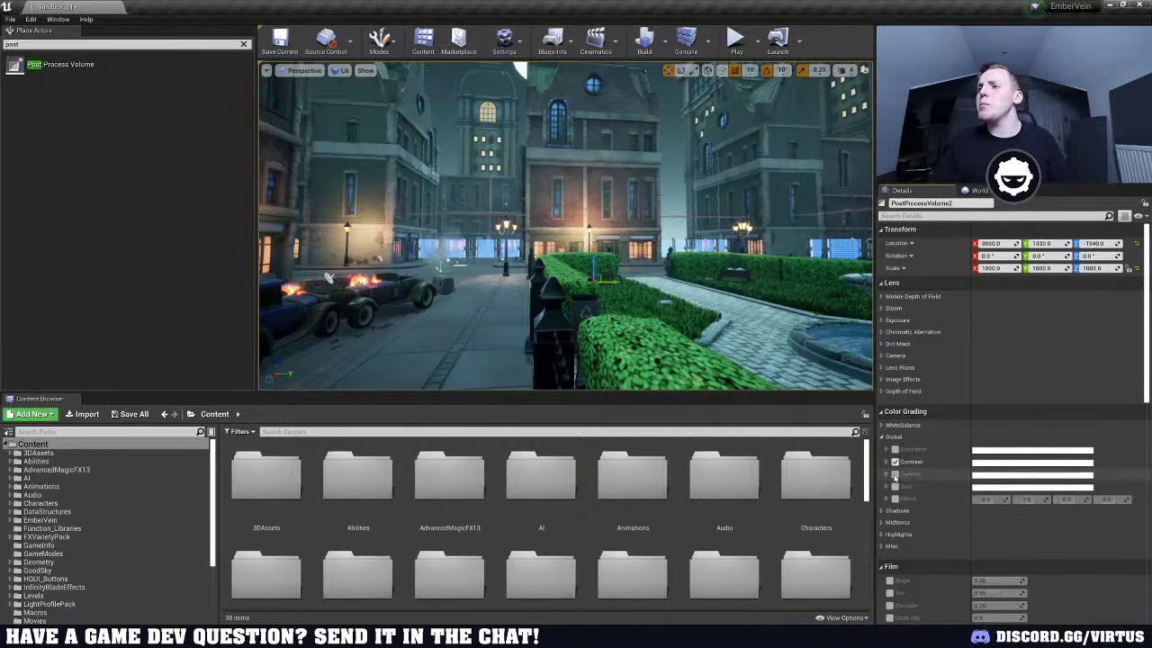
left_click(894, 474)
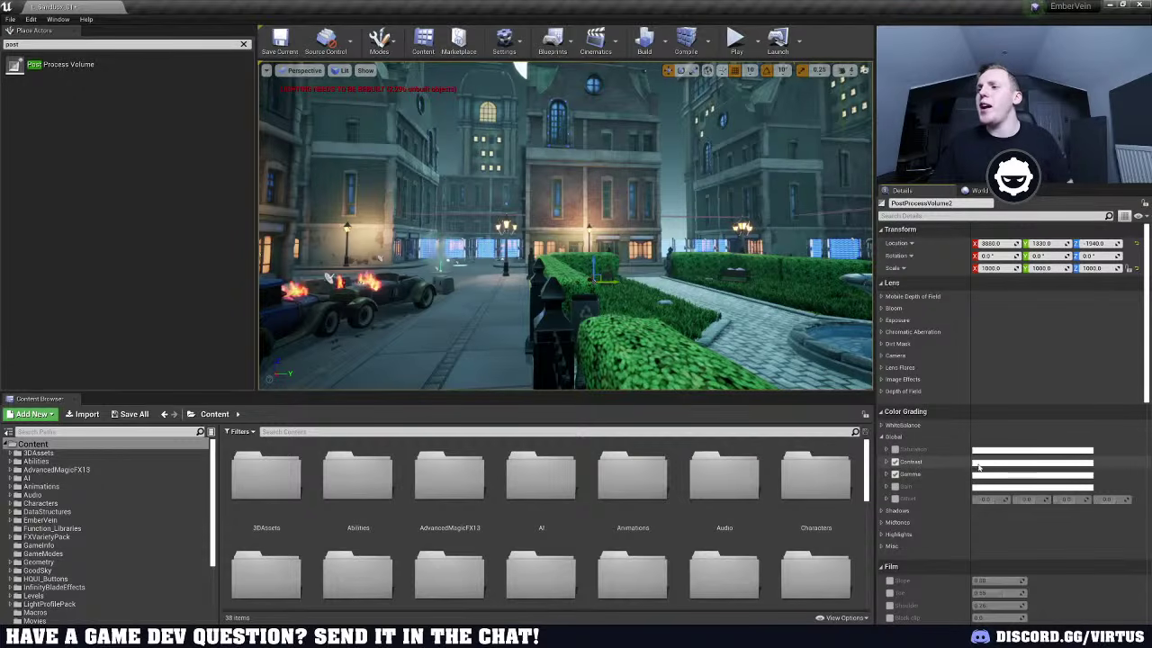
Try a slight blue tint on the global contrast color wheel and turn the contrast override off
left_click(888, 462)
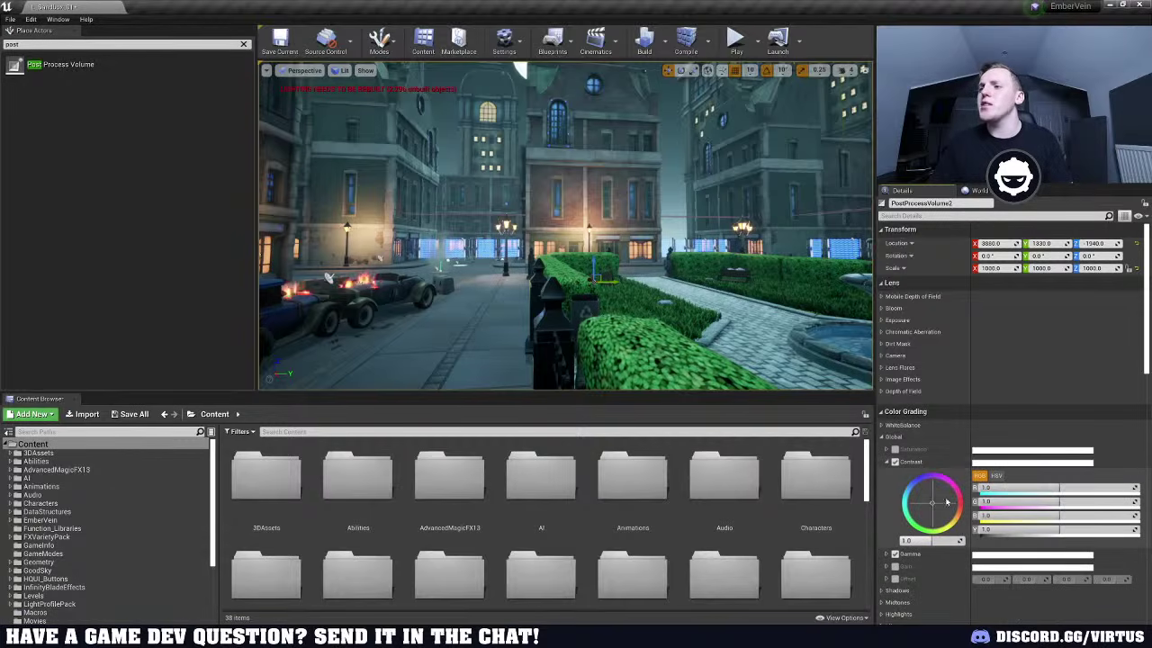
mouse_move(946, 502)
left_mouse_down()
mouse_move(918, 515)
mouse_move(936, 524)
mouse_move(932, 509)
left_mouse_up()
left_click(896, 463)
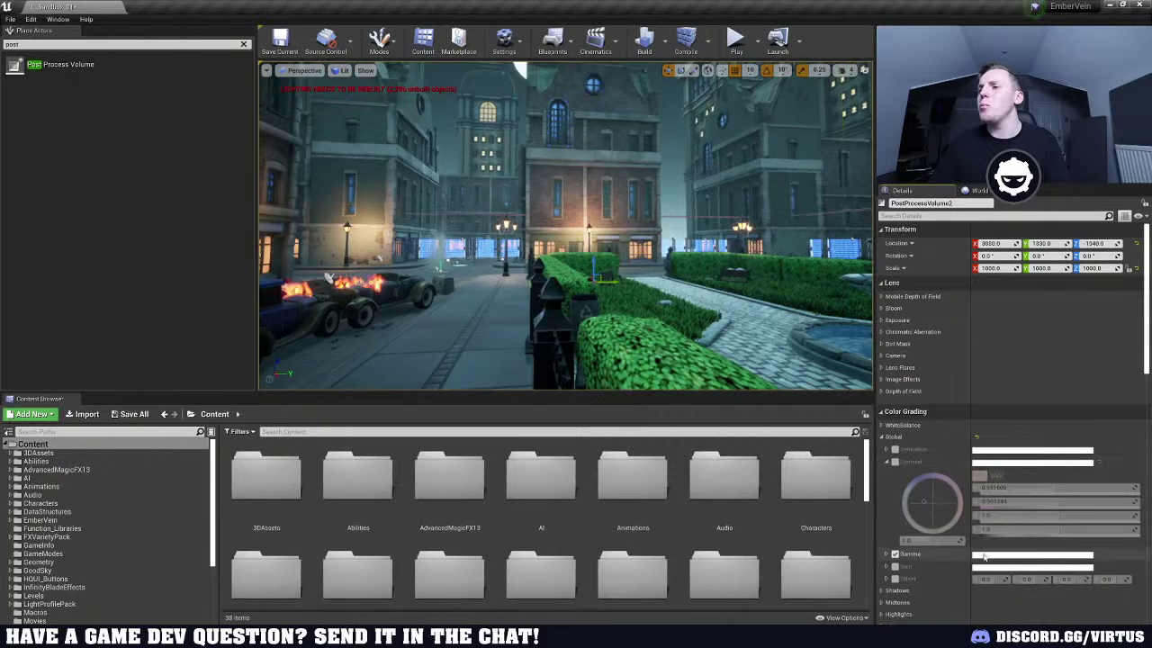
Shift the global gamma toward blue, with red about 0.85 and green about 0.89, and compare the scene with the override off and on
left_click(887, 555)
left_click_drag(925, 587, 921, 589)
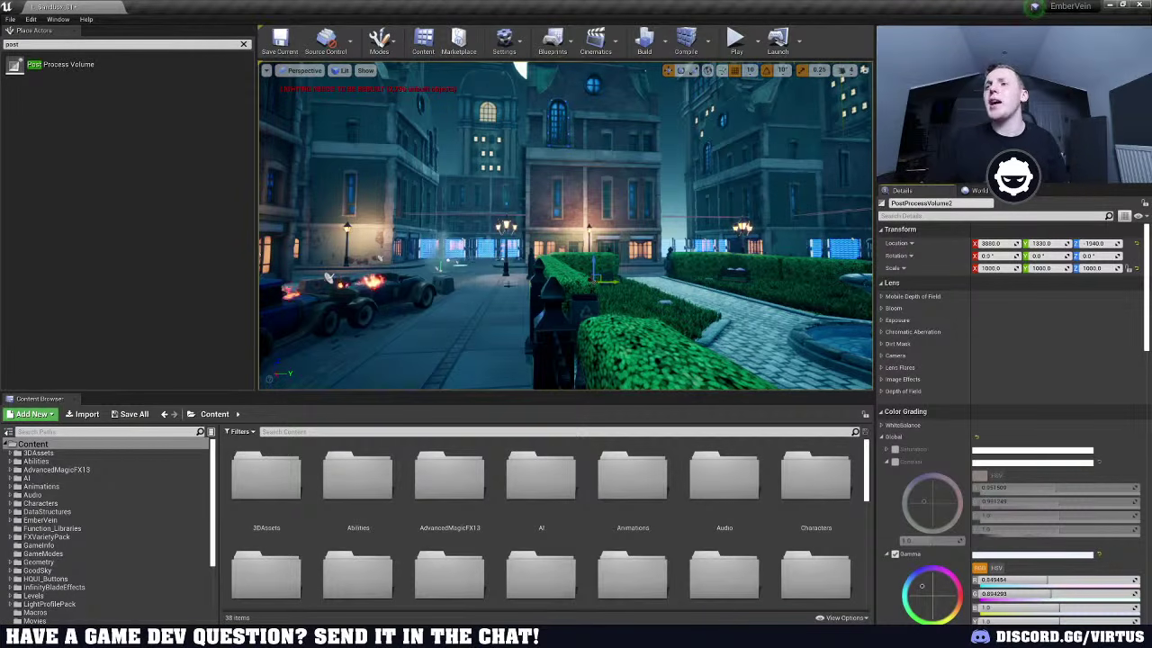
right_click_drag(567, 225, 424, 262)
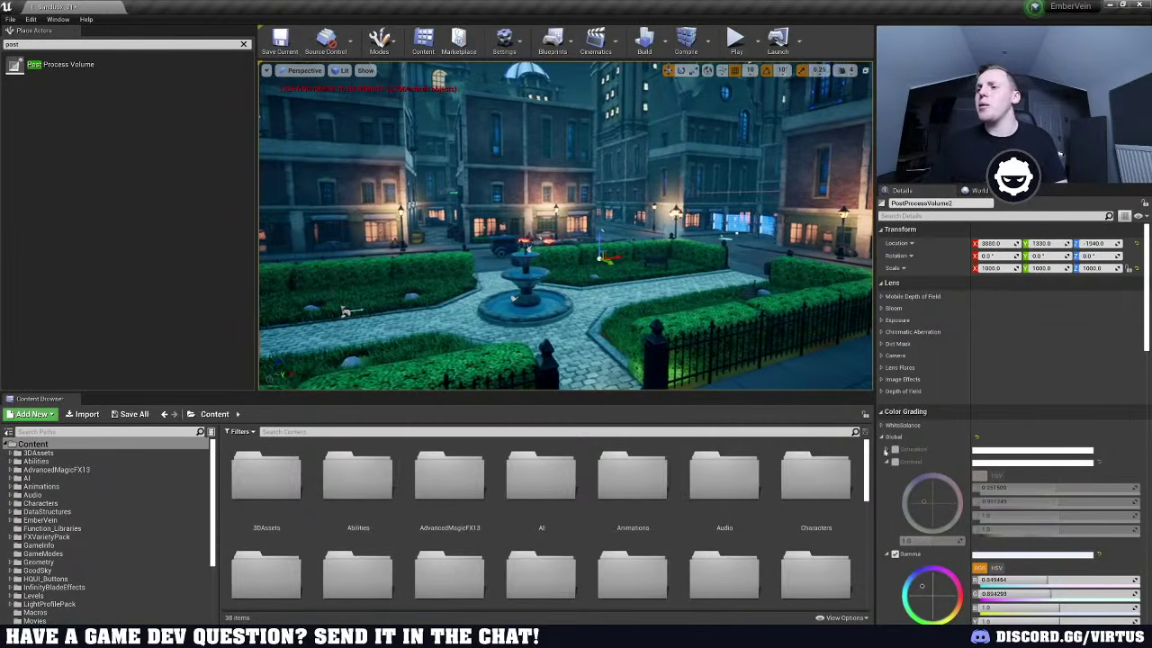
left_click(895, 555)
left_click(895, 554)
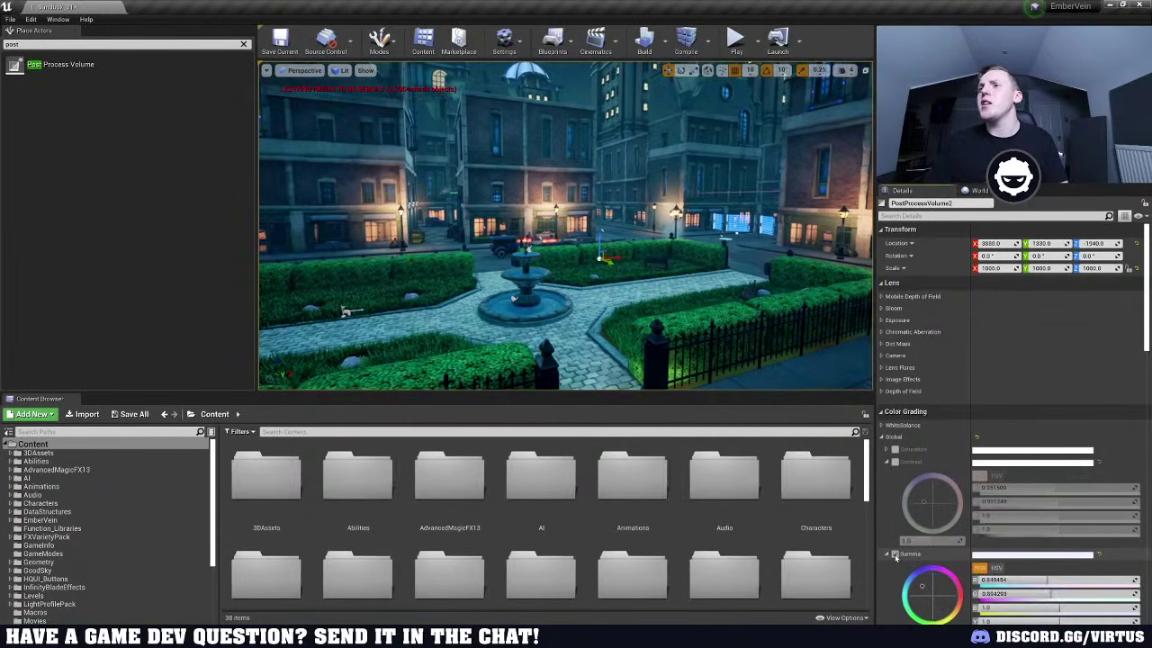
left_click(896, 554)
left_click(896, 554)
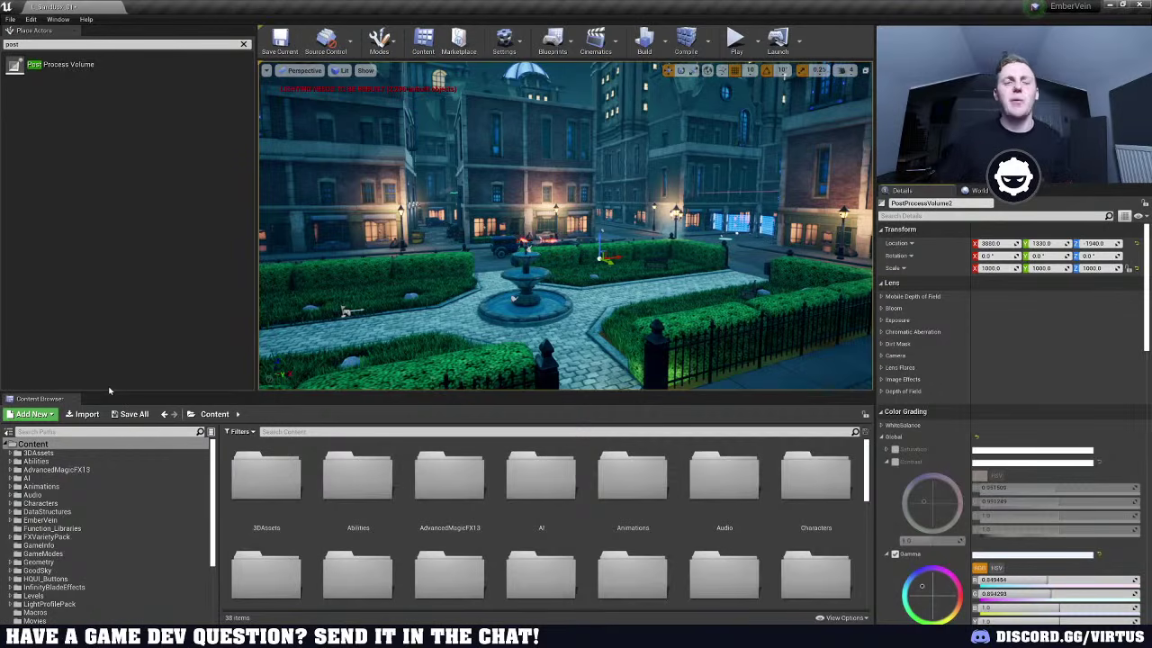
Enable the gamma override in the shadows section of the post process volume's color grading
right_click_drag(566, 225, 666, 230)
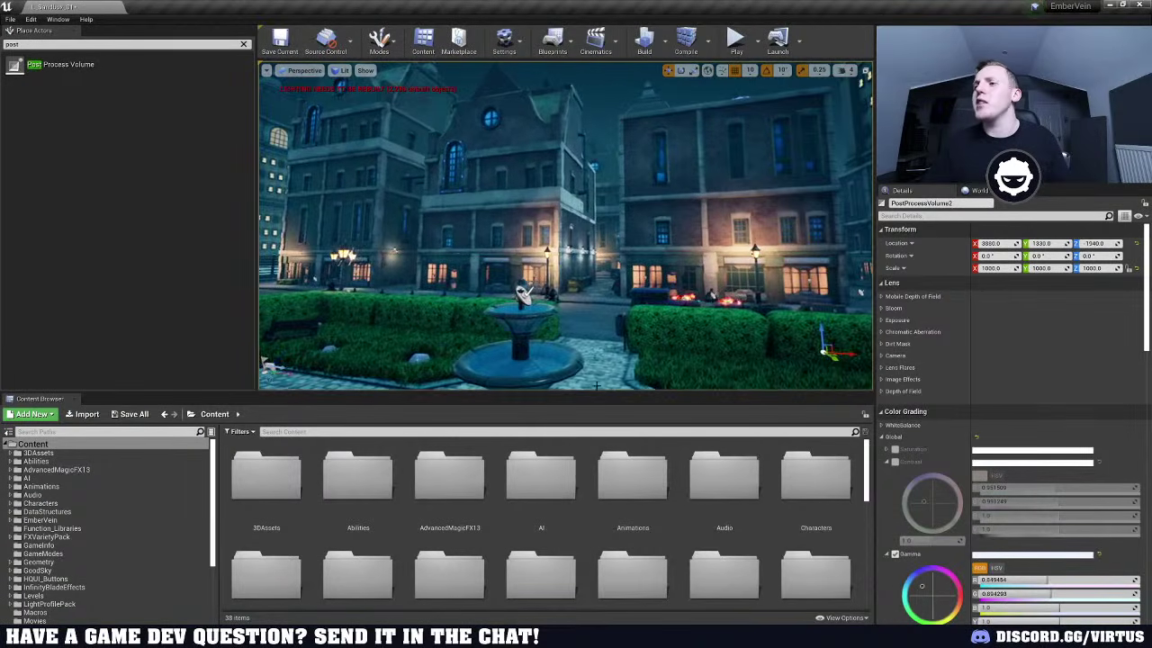
left_click(882, 437)
left_click(882, 449)
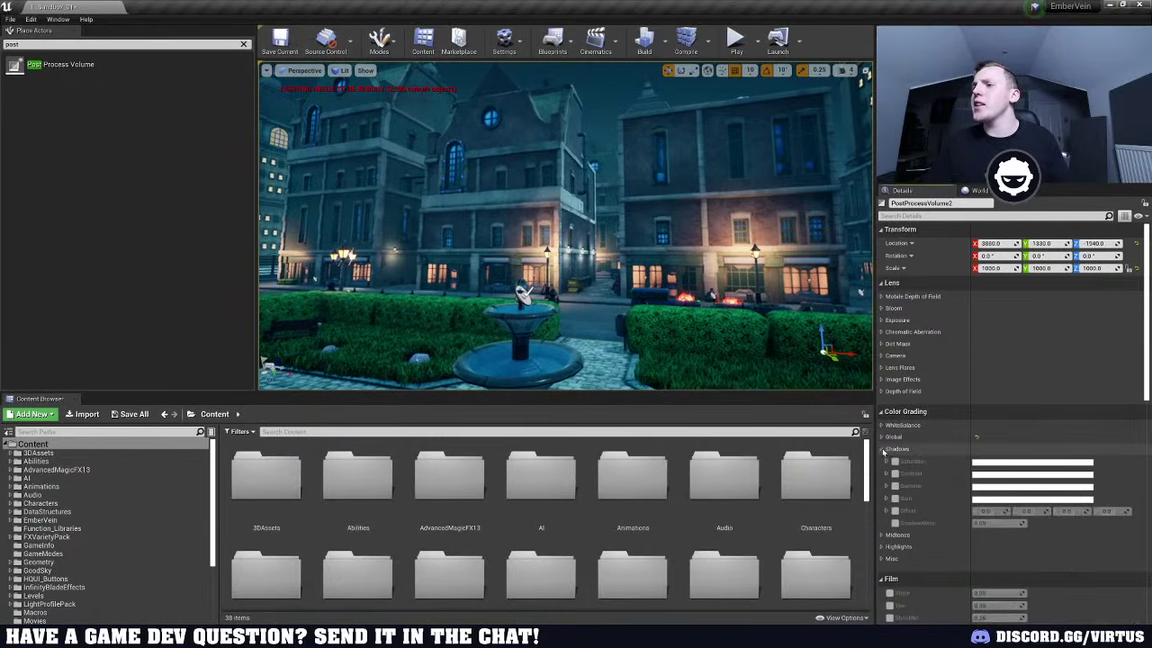
right_click_drag(684, 252, 522, 324)
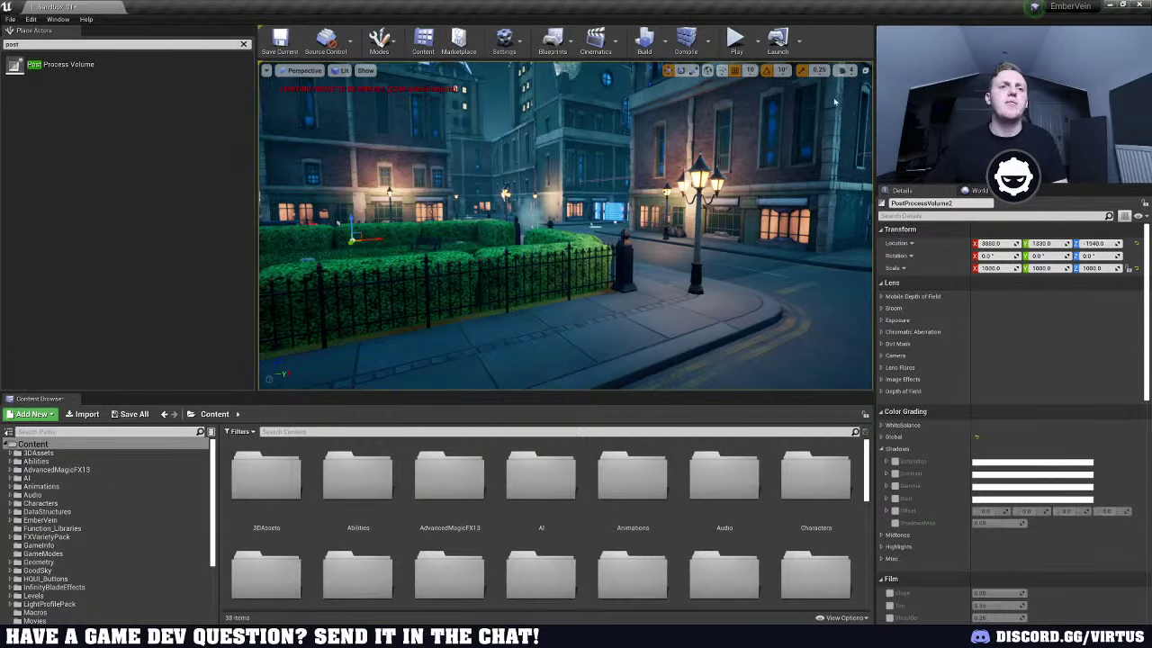
key("w")
right_click_drag(648, 198, 520, 217)
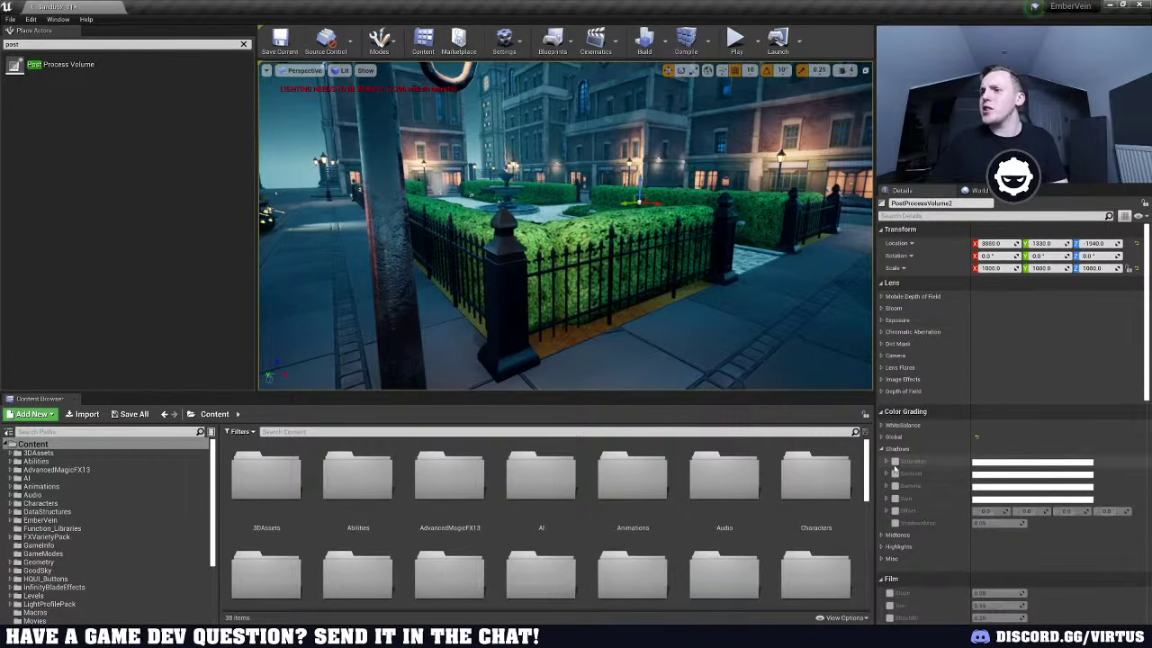
left_click(894, 486)
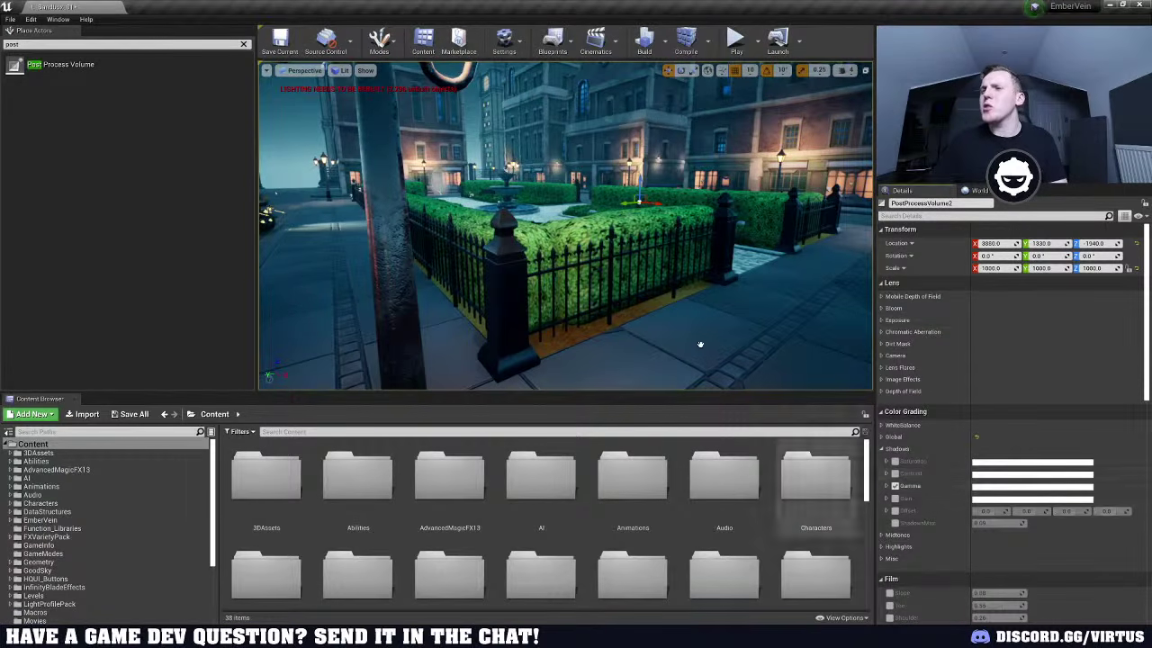
Shift the shadows gamma toward blue, with red about 0.42 and green about 0.55, and review the tint from the street and the square
right_click_drag(700, 342, 810, 363)
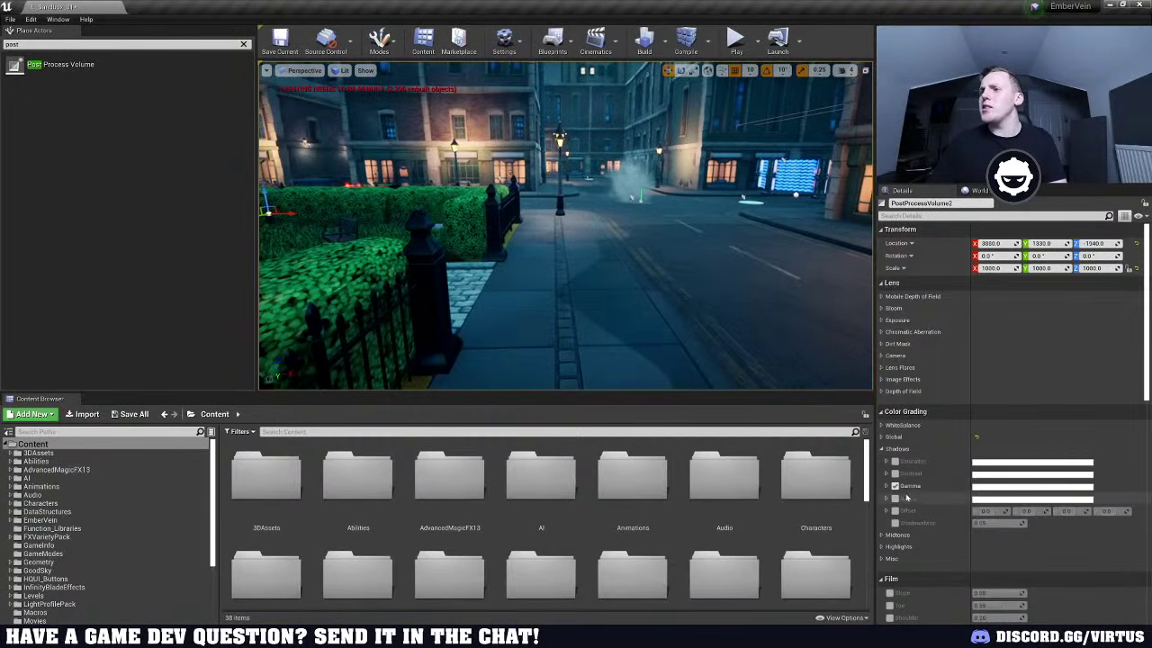
left_click(945, 487)
left_click_drag(936, 529, 916, 512)
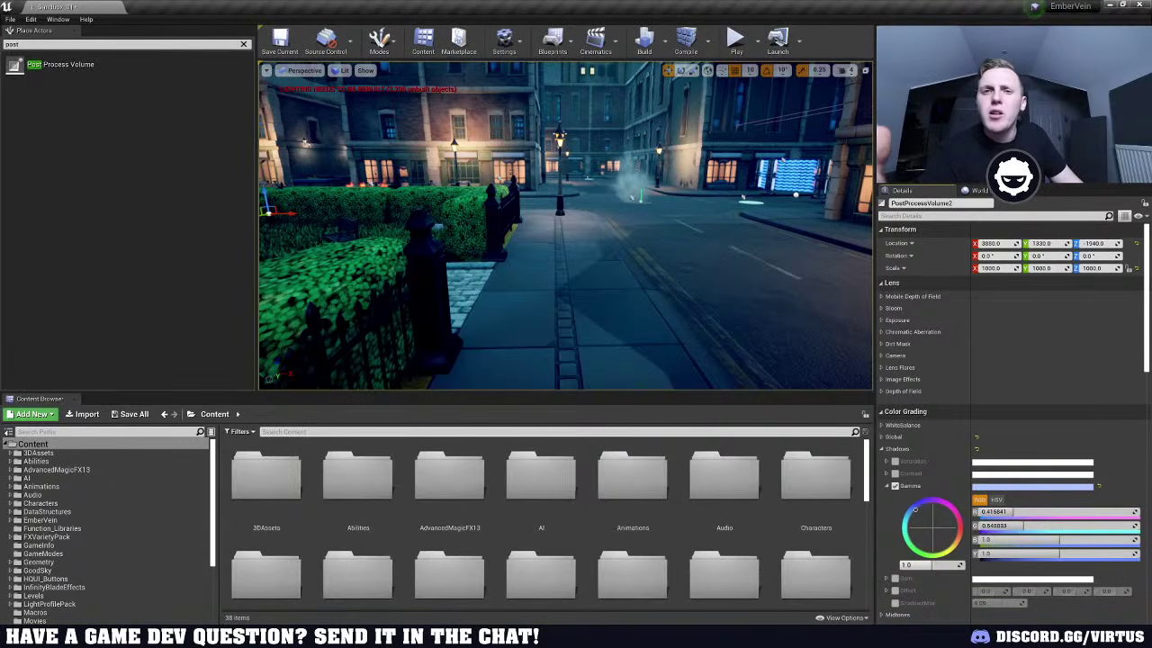
right_click_drag(565, 225, 585, 319)
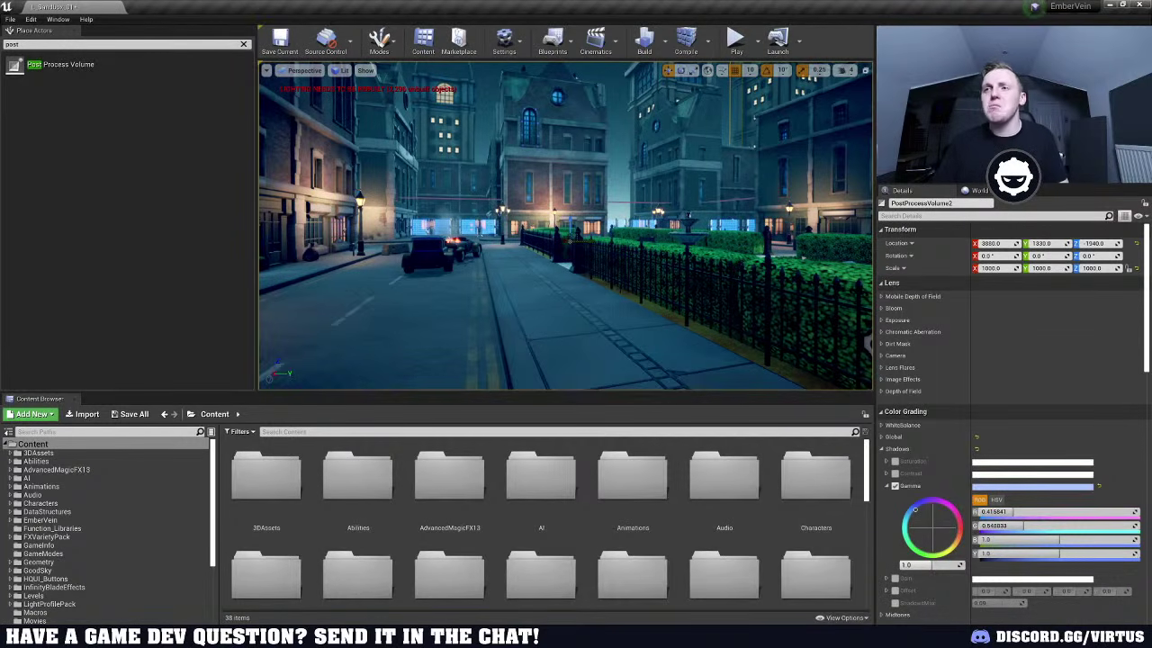
right_click_drag(379, 294, 337, 278)
key("w")
key("s")
key("d")
left_click(887, 486)
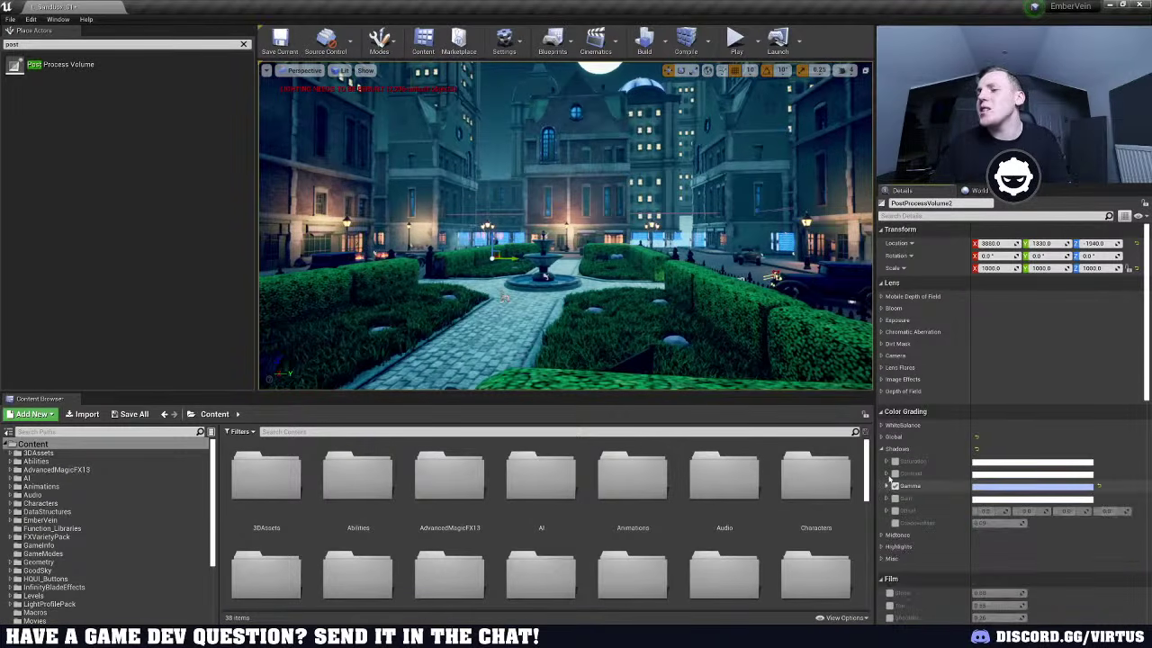
Find the post process volume's bloom settings, enable the intensity override and raise it to 8 while viewing a street lamp
scroll(940, 480, "down", 4)
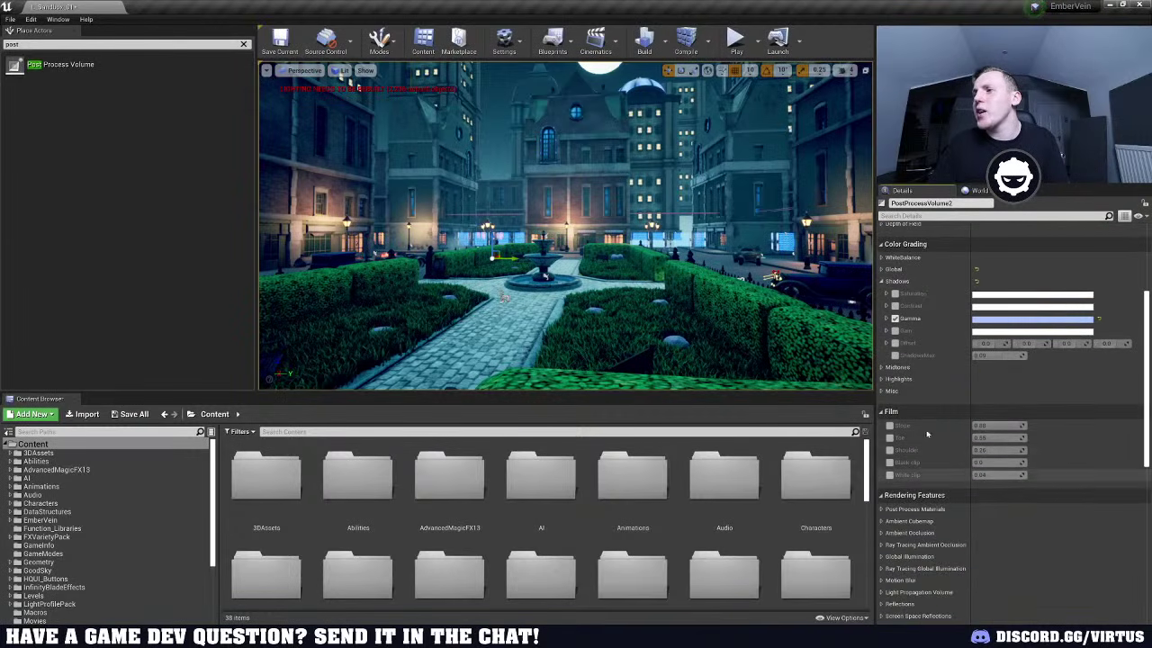
scroll(927, 435, "up", 4)
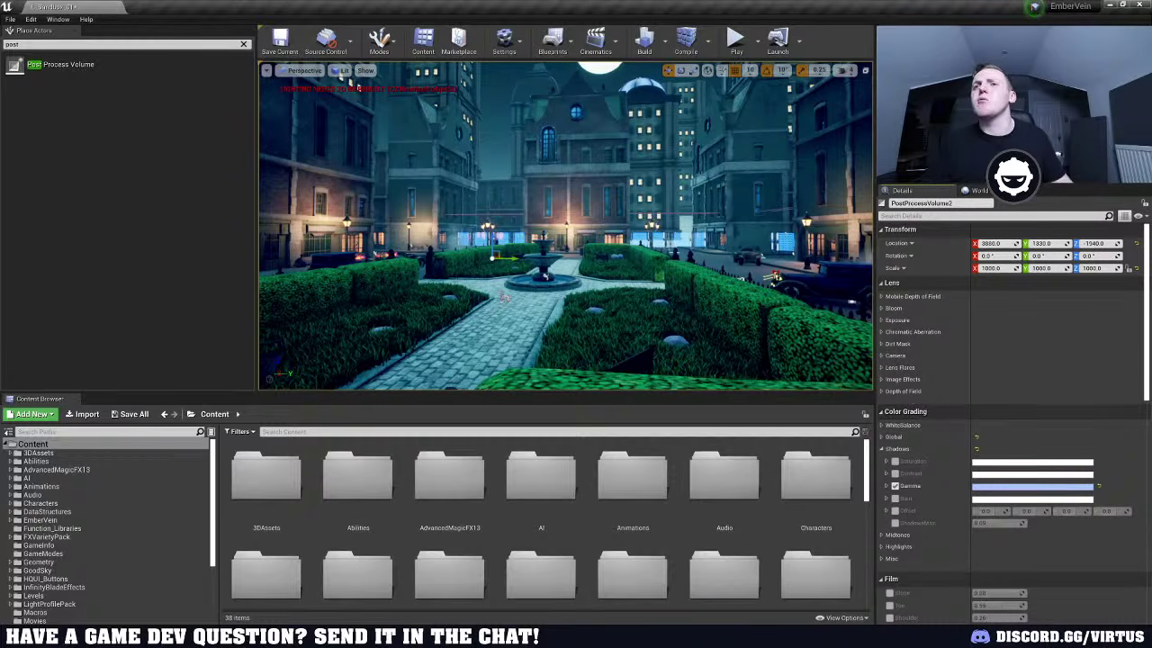
right_click_drag(504, 297, 463, 298)
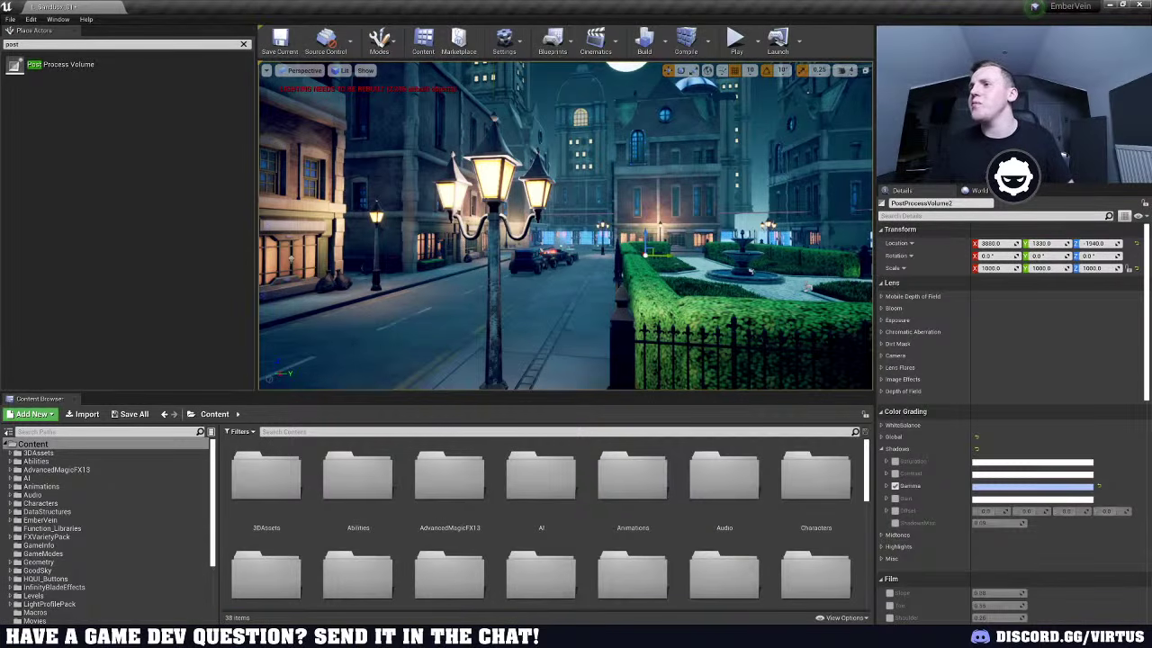
type("bloom")
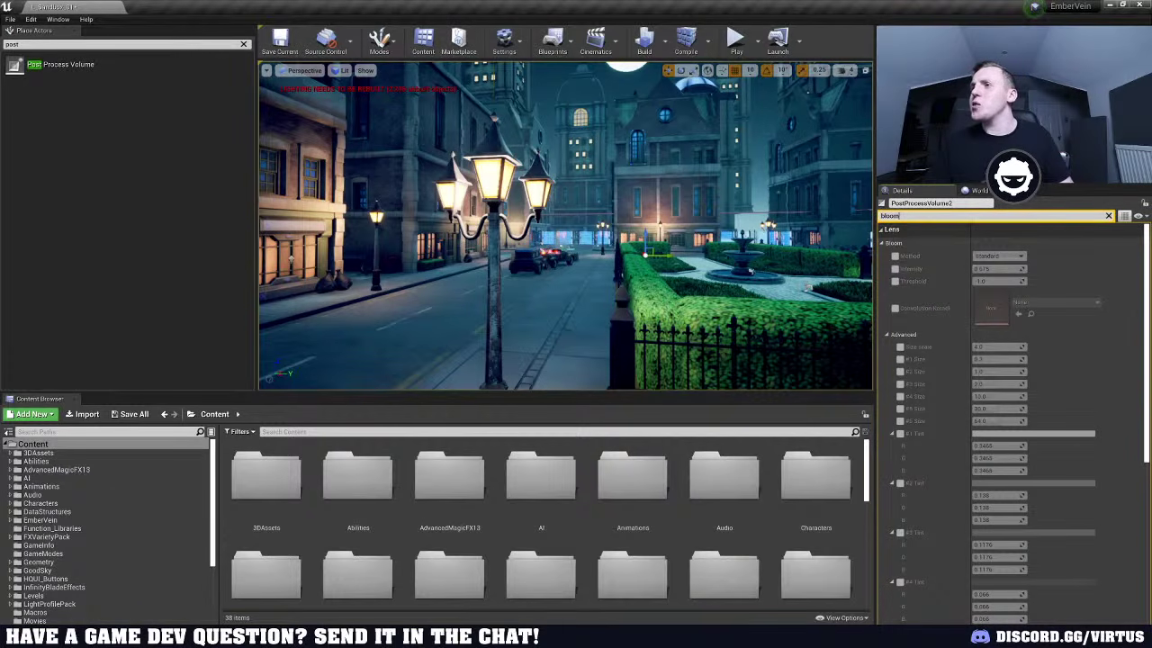
left_click(895, 269)
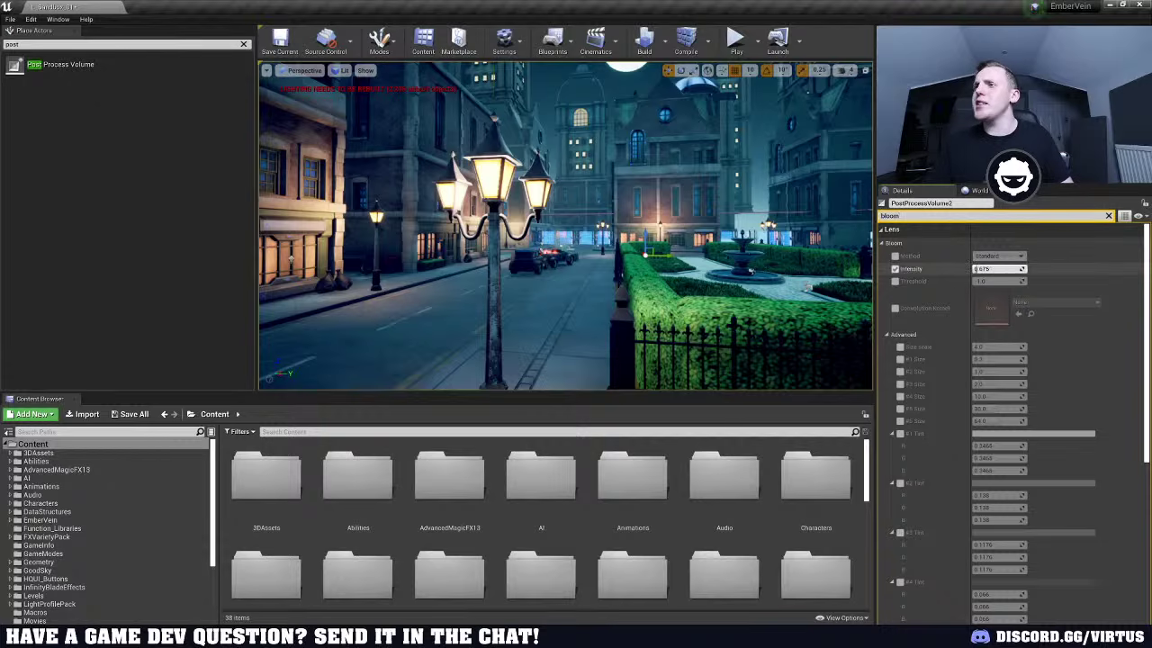
left_click_drag(978, 269, 1021, 269)
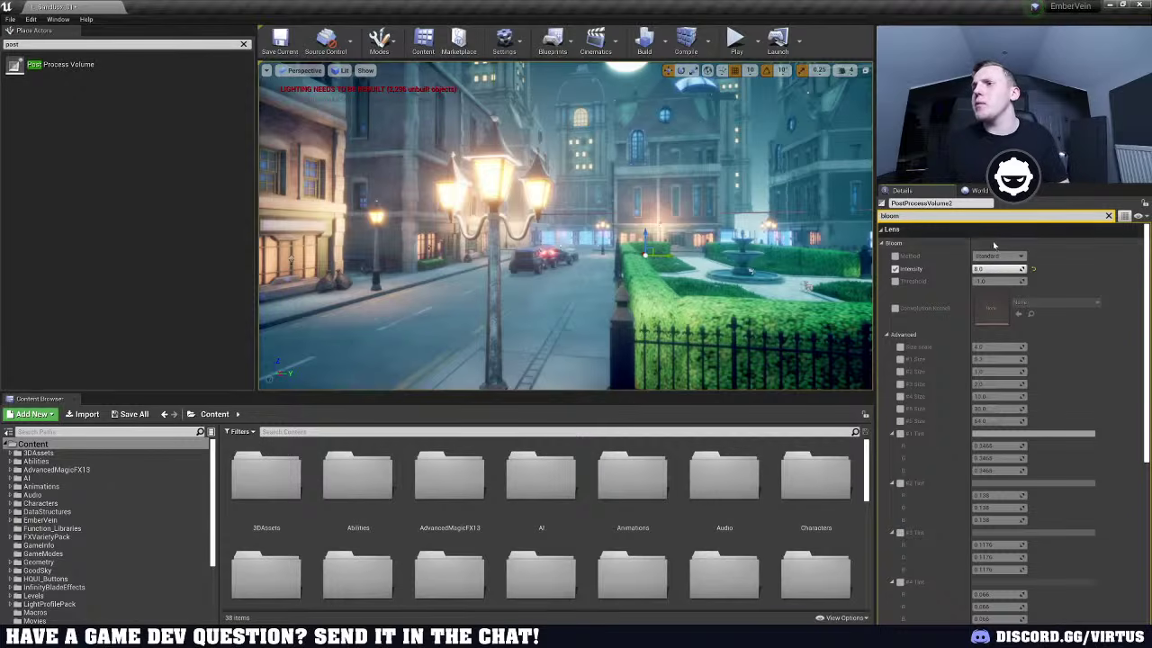
Enable the bloom threshold override and set the threshold to about 4.14
left_click(895, 281)
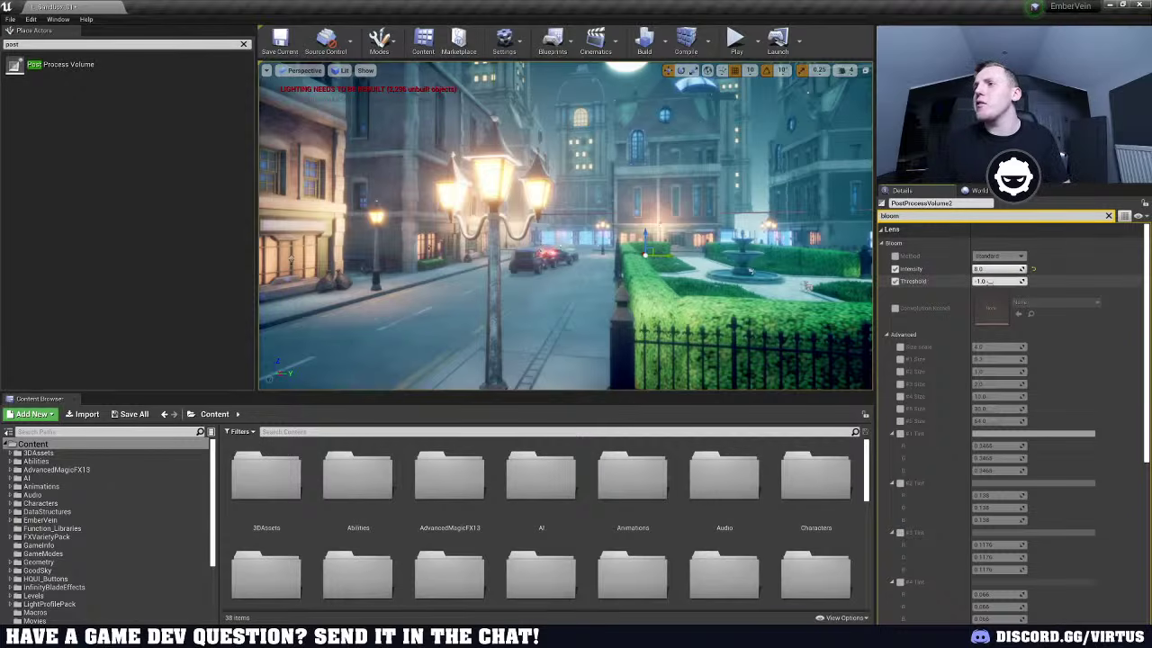
left_click_drag(990, 282, 1044, 281)
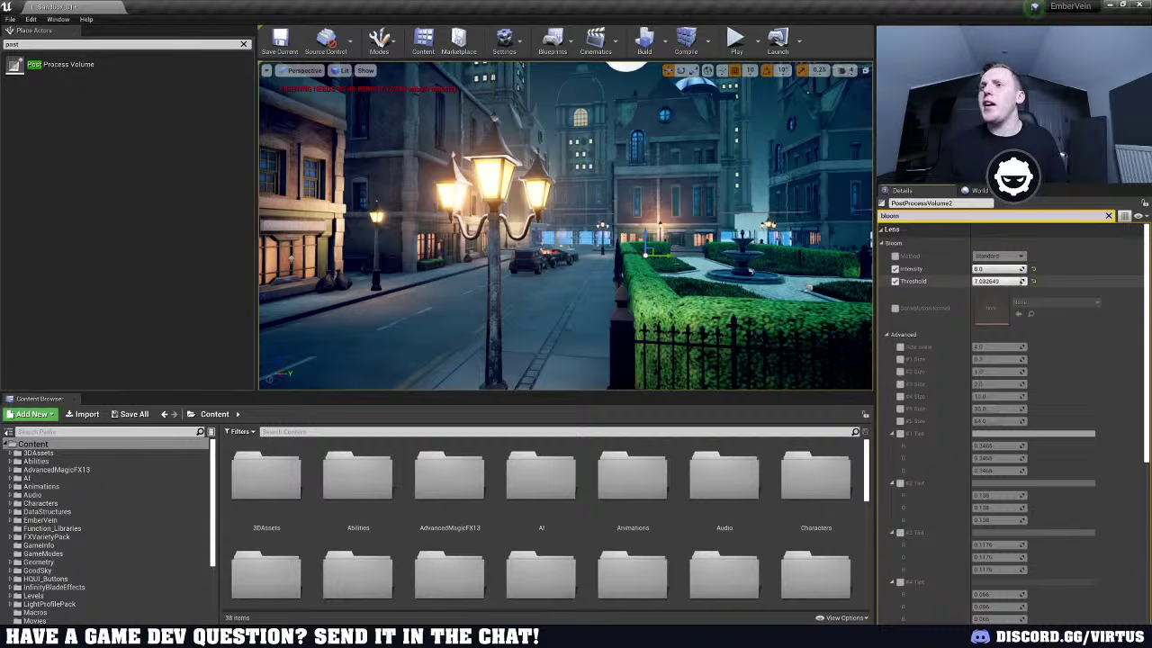
mouse_move(999, 281)
left_mouse_down()
mouse_move(981, 281)
mouse_move(1001, 269)
left_mouse_up()
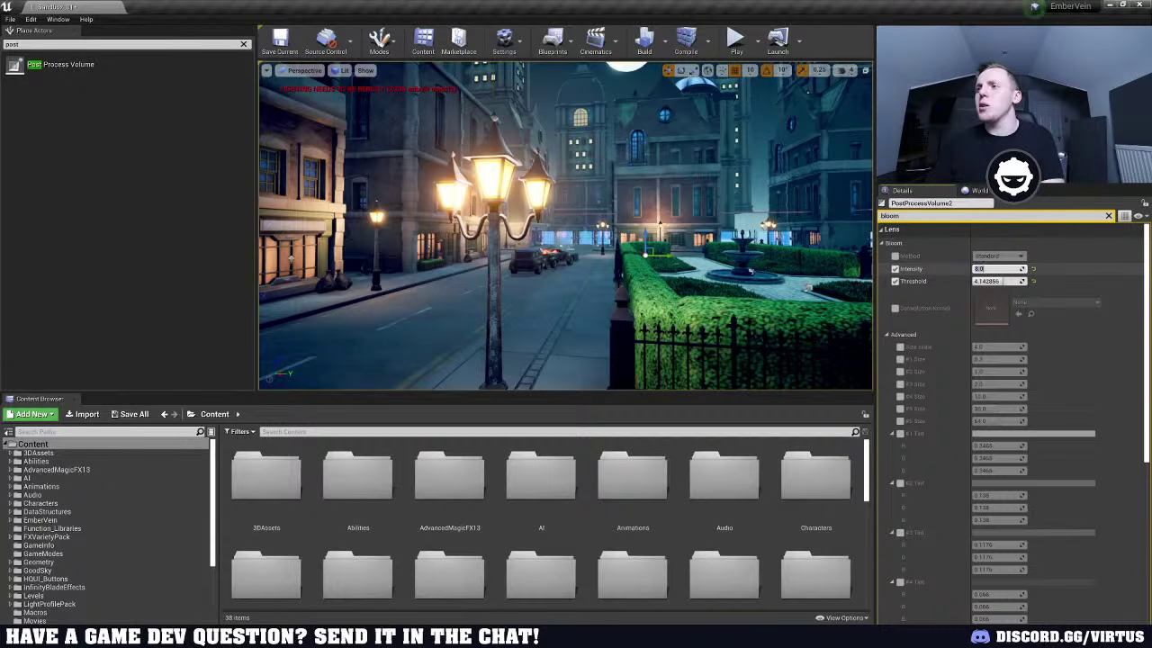
Try an extreme bloom intensity and then 50, settle on 25, and check the glow on the street lamps
key("Return")
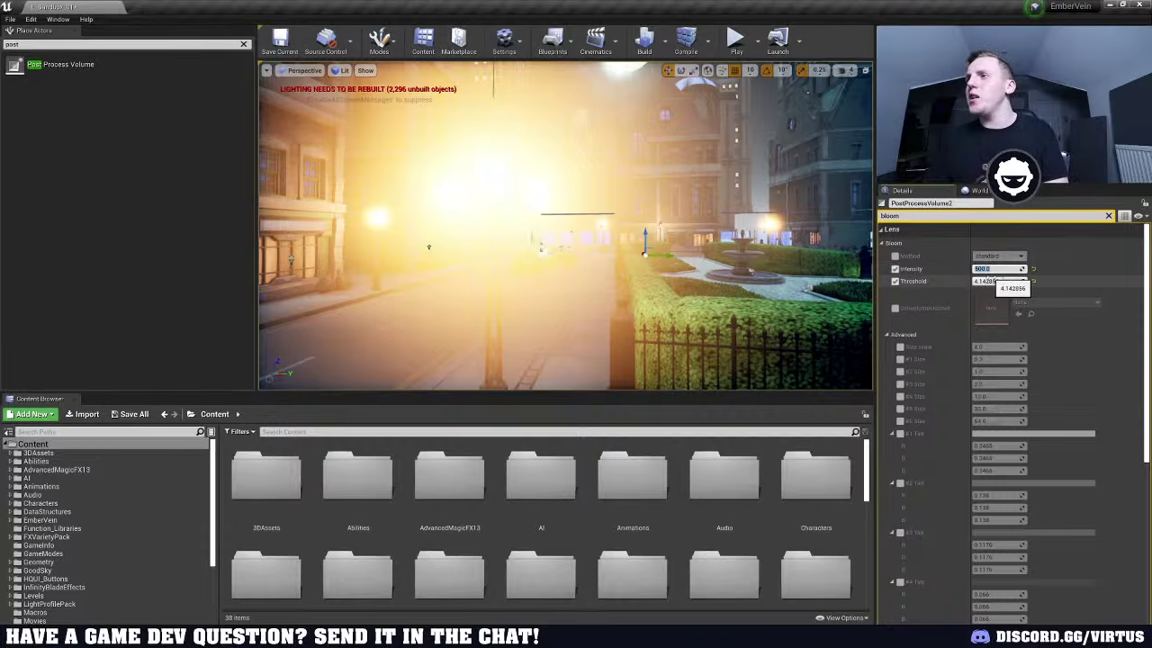
type("50")
key("Return")
right_click_drag(748, 278, 582, 239)
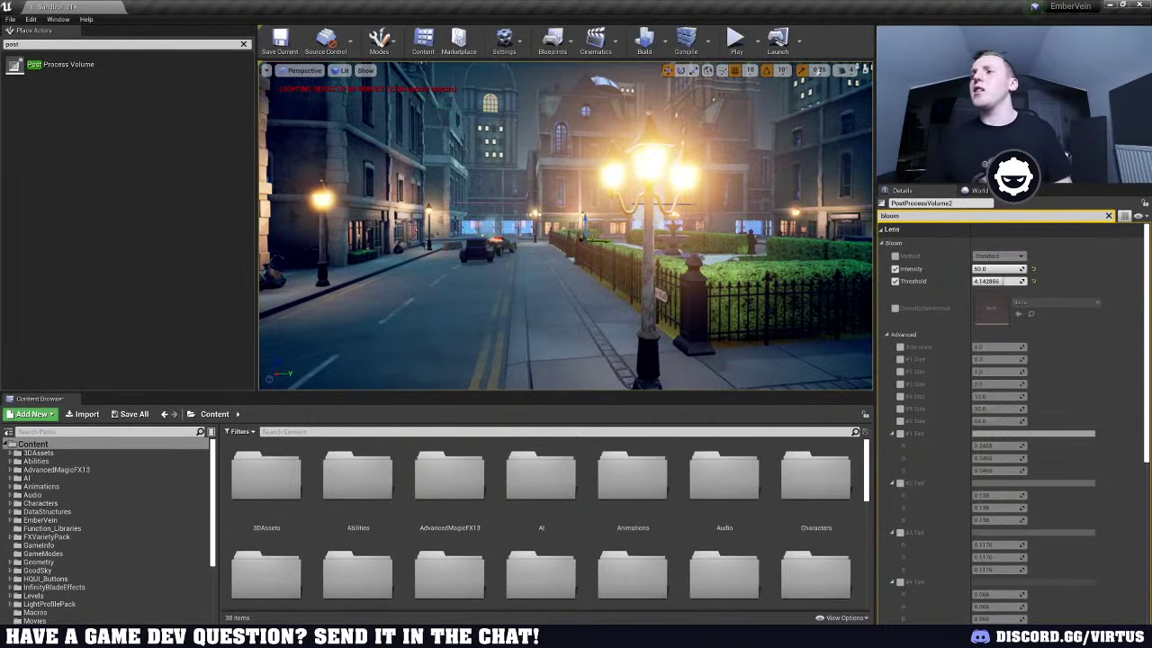
left_click(997, 268)
type("25")
key("Return")
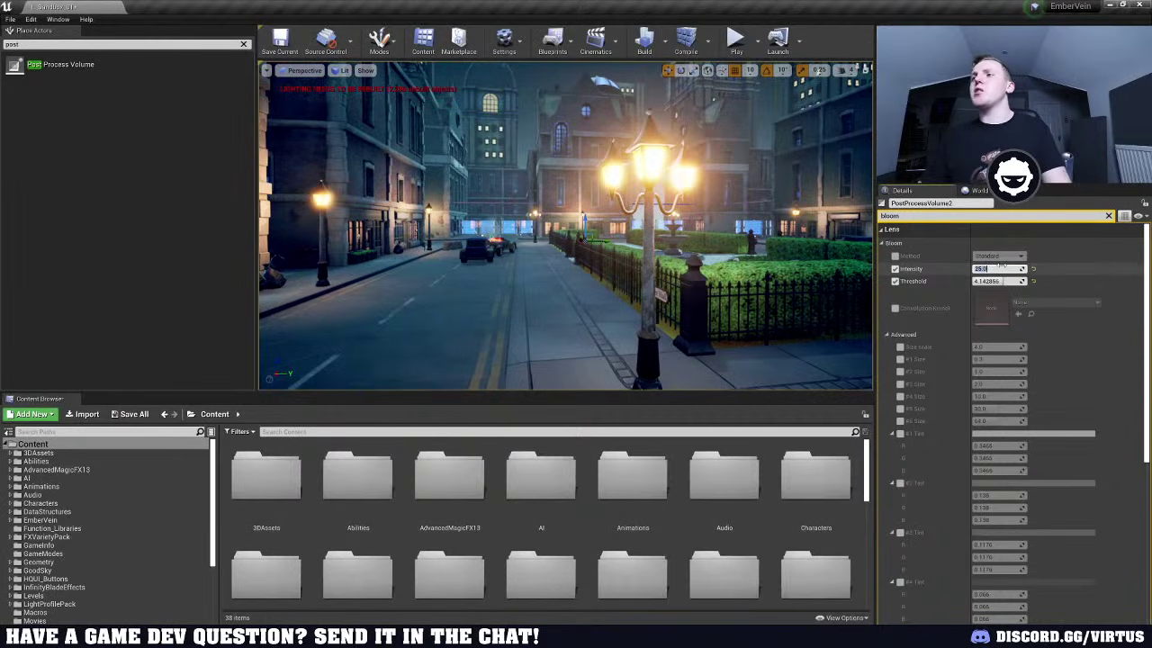
right_click_drag(757, 285, 828, 285)
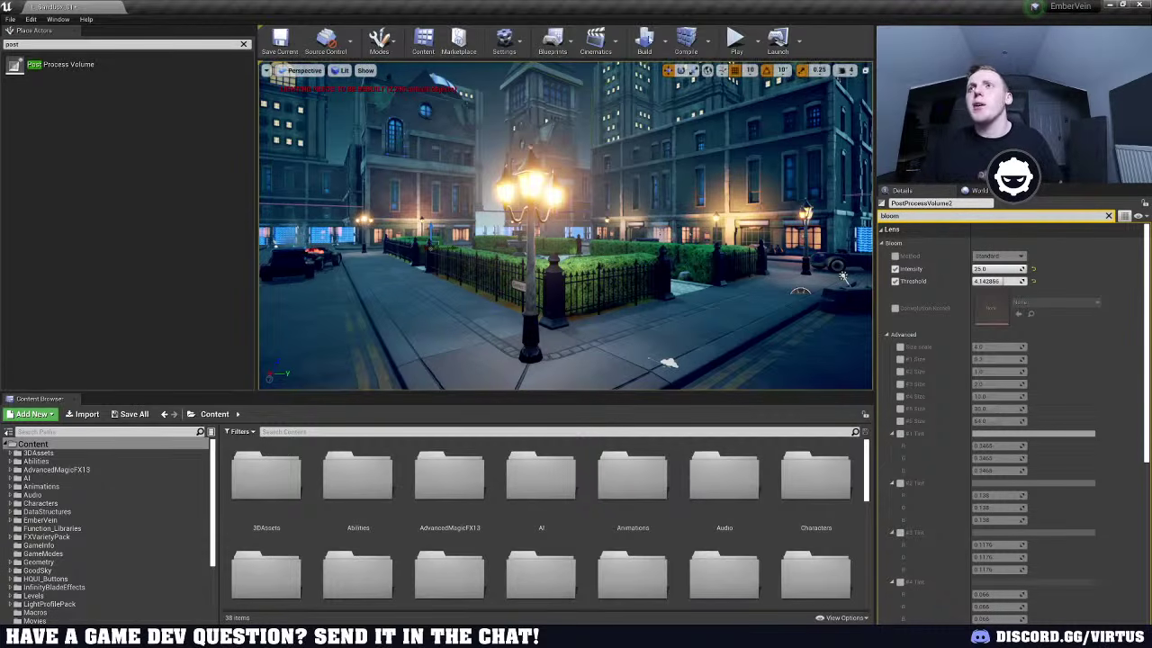
Build the level's lighting and close the message log each time it opens
left_click(644, 39)
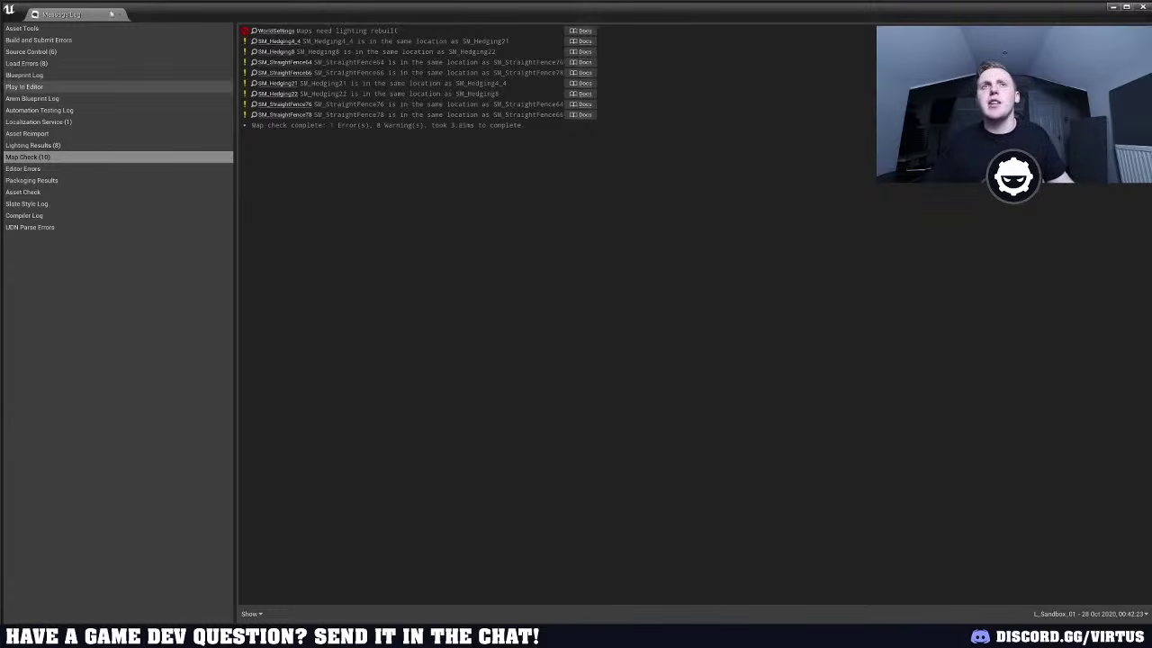
left_click(125, 14)
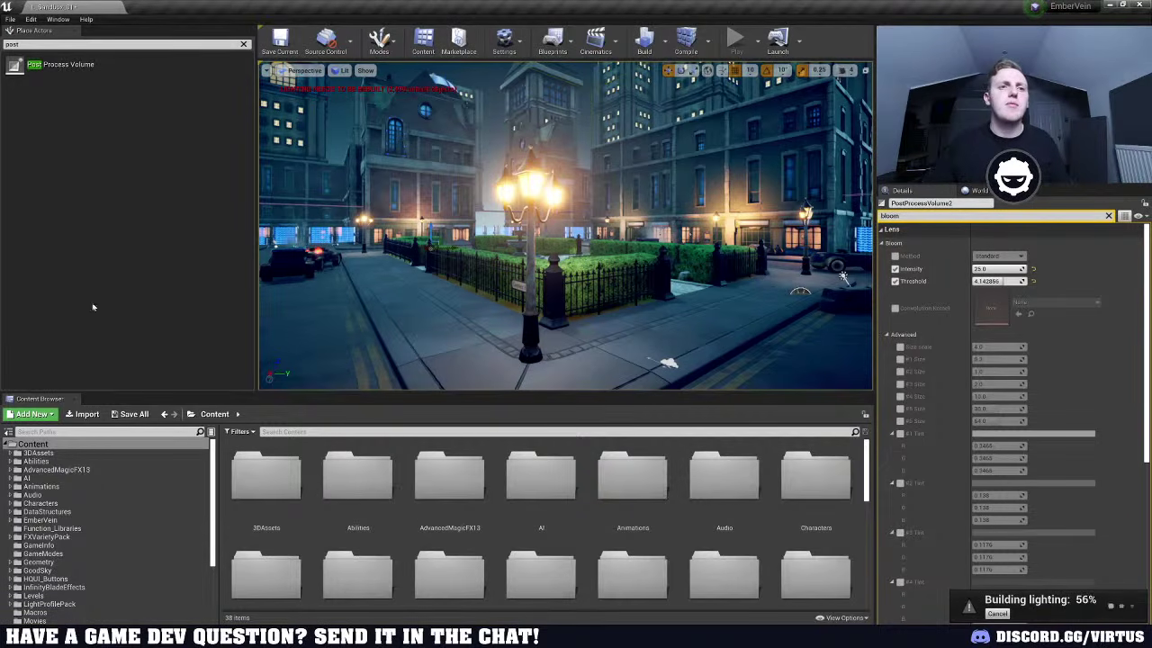
right_click_drag(842, 276, 789, 279)
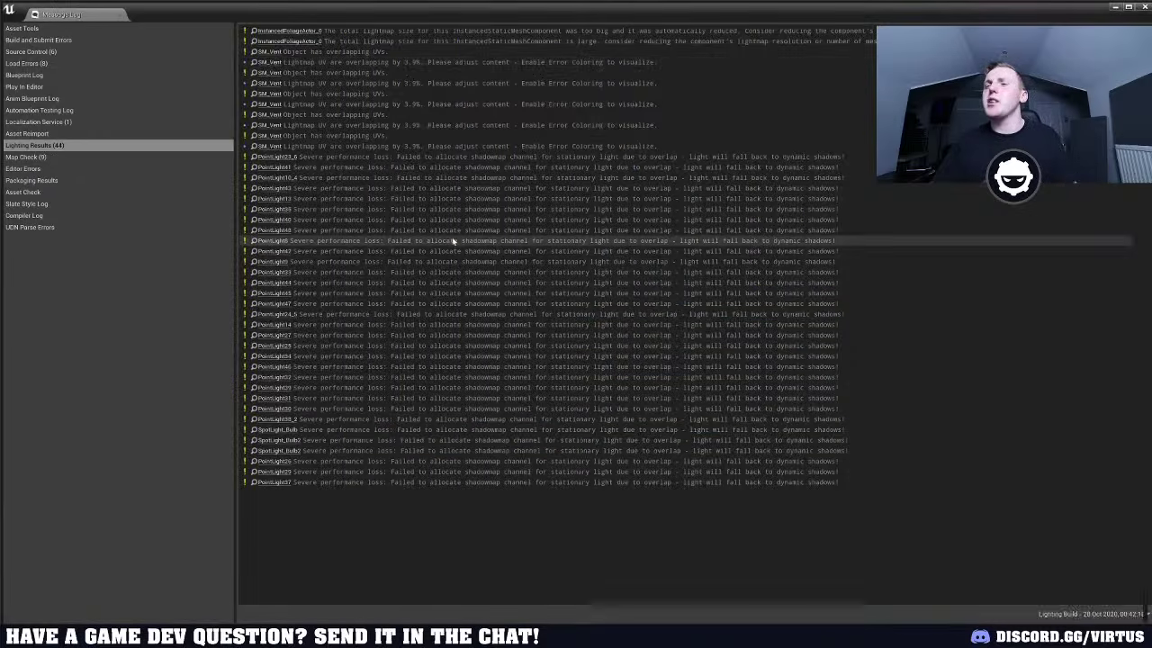
left_click(1139, 7)
Clear the bloom property filter and examine the rebuilt lighting around the square along with the sky light and directional light settings
right_click_drag(565, 225, 411, 378)
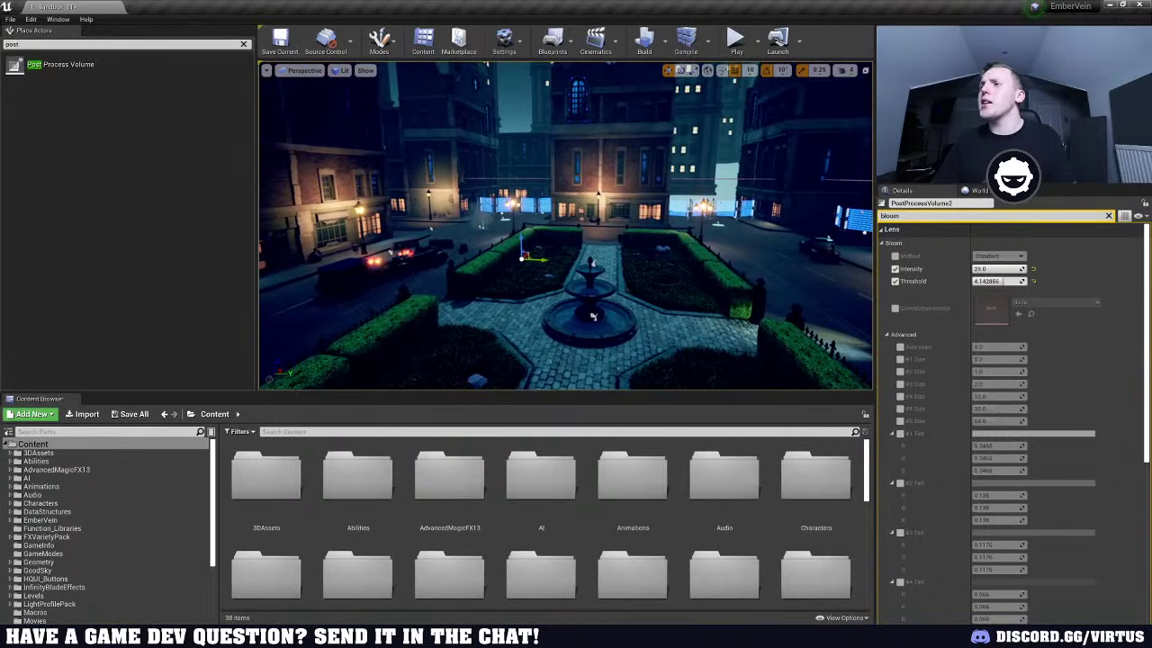
left_click(1108, 216)
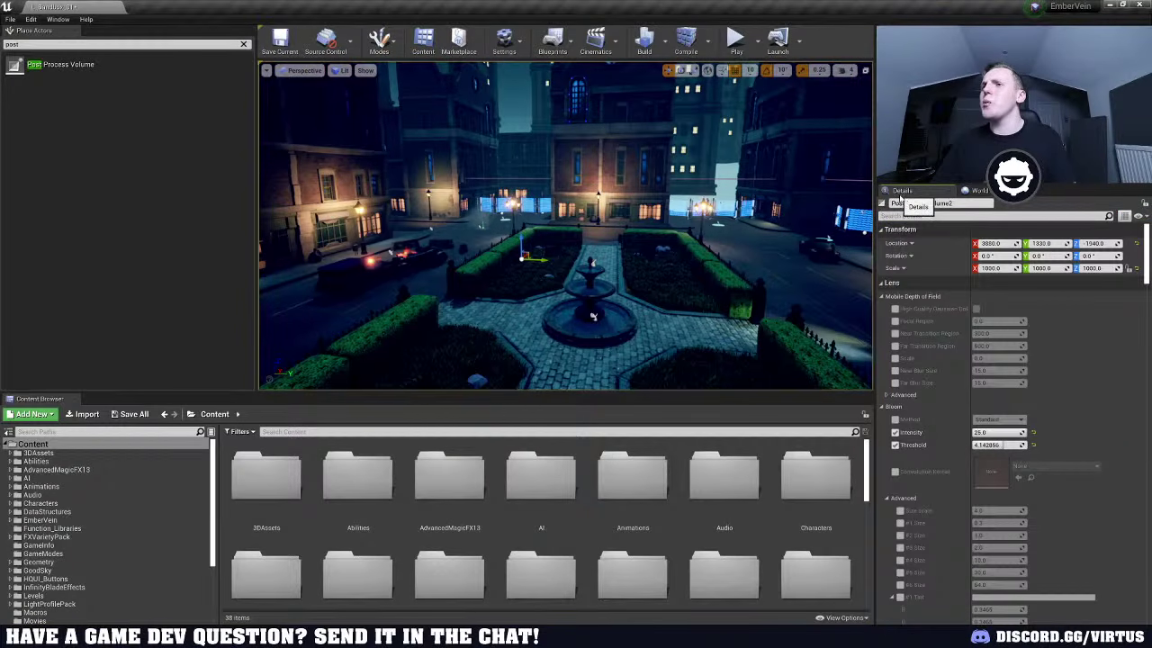
right_click_drag(720, 225, 796, 225)
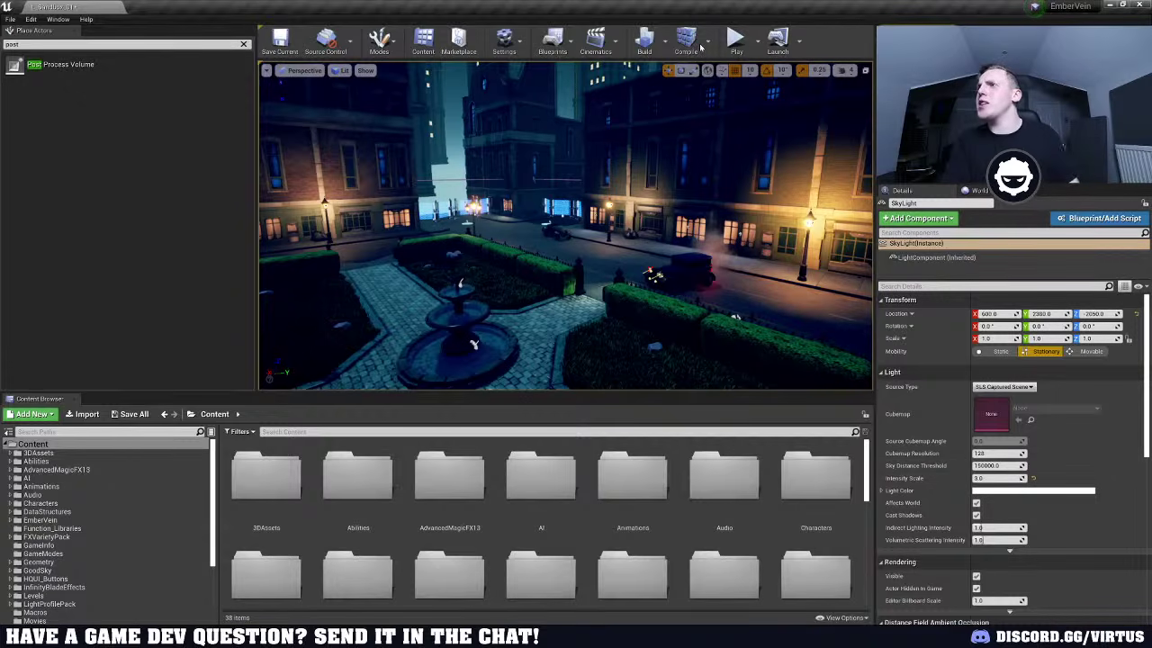
left_click(936, 113)
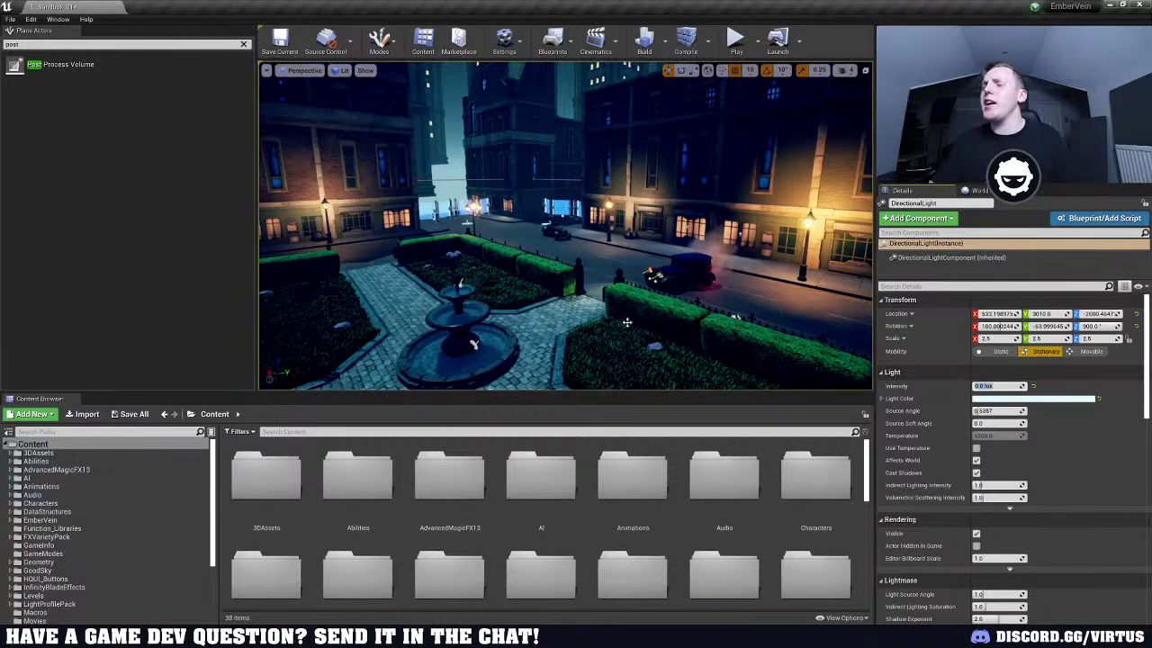
right_click_drag(720, 270, 765, 247)
right_click_drag(575, 297, 792, 304)
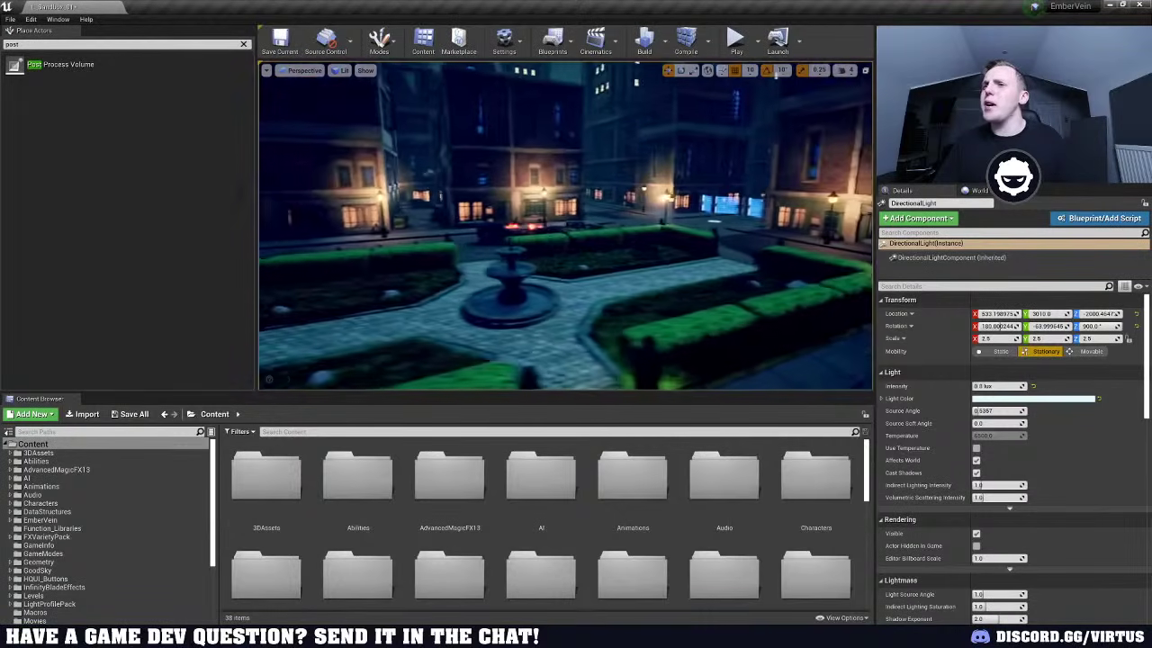
right_click_drag(575, 297, 630, 297)
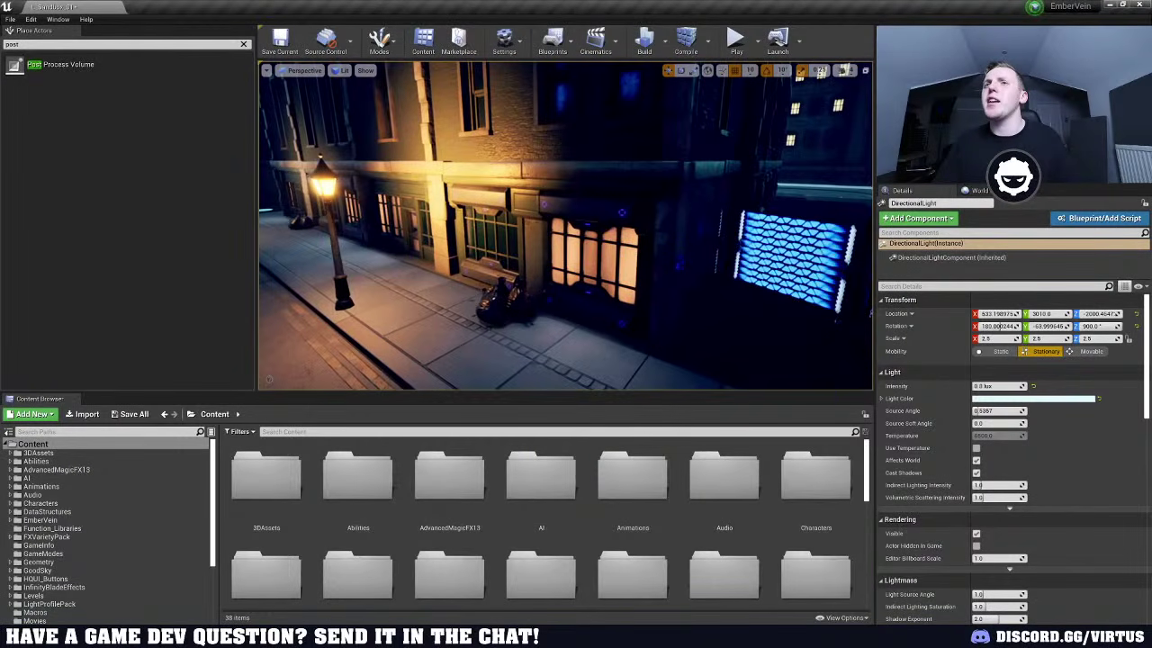
Use the unlit view to select the rect light at the orange shop window near the trash bags, and return to the lit view
left_click(343, 70)
left_click(359, 109)
right_click_drag(561, 268, 562, 267)
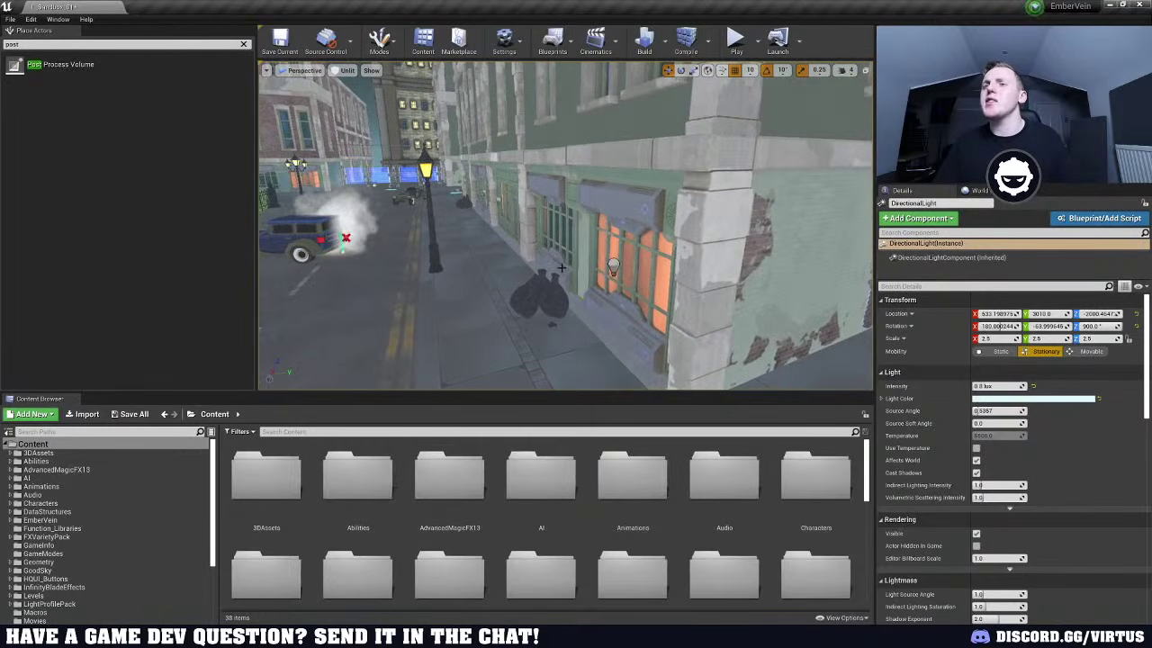
left_click(614, 266)
right_click_drag(659, 319, 659, 319)
left_click(347, 70)
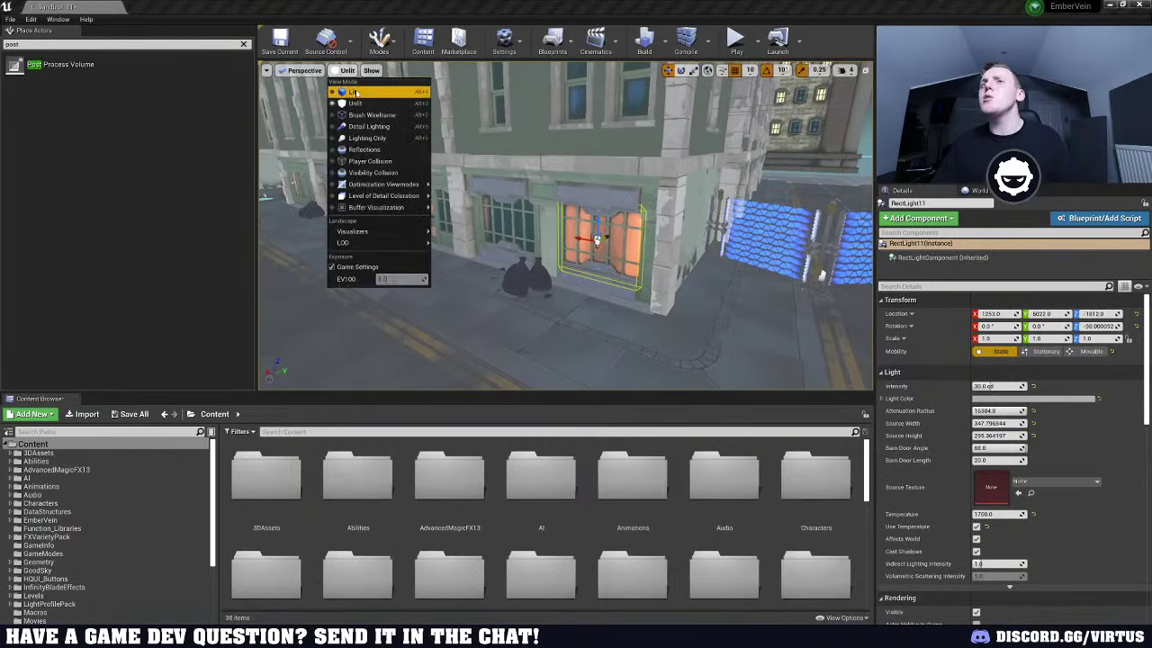
left_click(360, 90)
Try a yellowish and a strong red light color on the shop window's rect light, and settle on a pale warm tone, about hex sRGB ADA49F
left_click(1035, 398)
left_click_drag(863, 434, 871, 447)
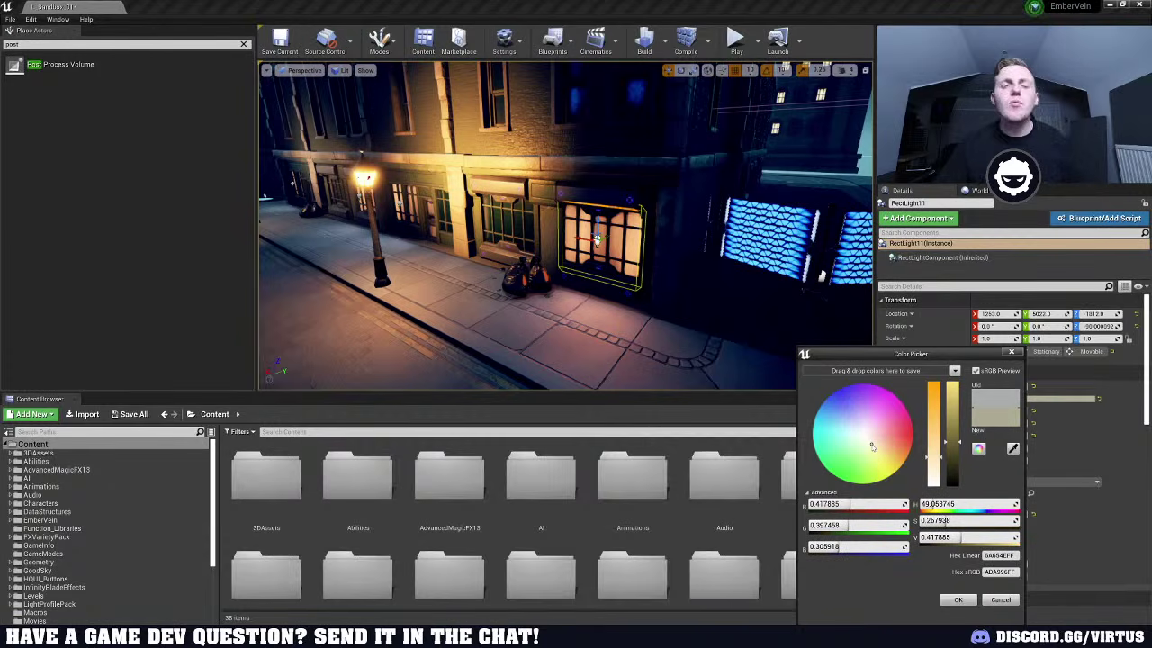
left_click_drag(872, 446, 918, 439)
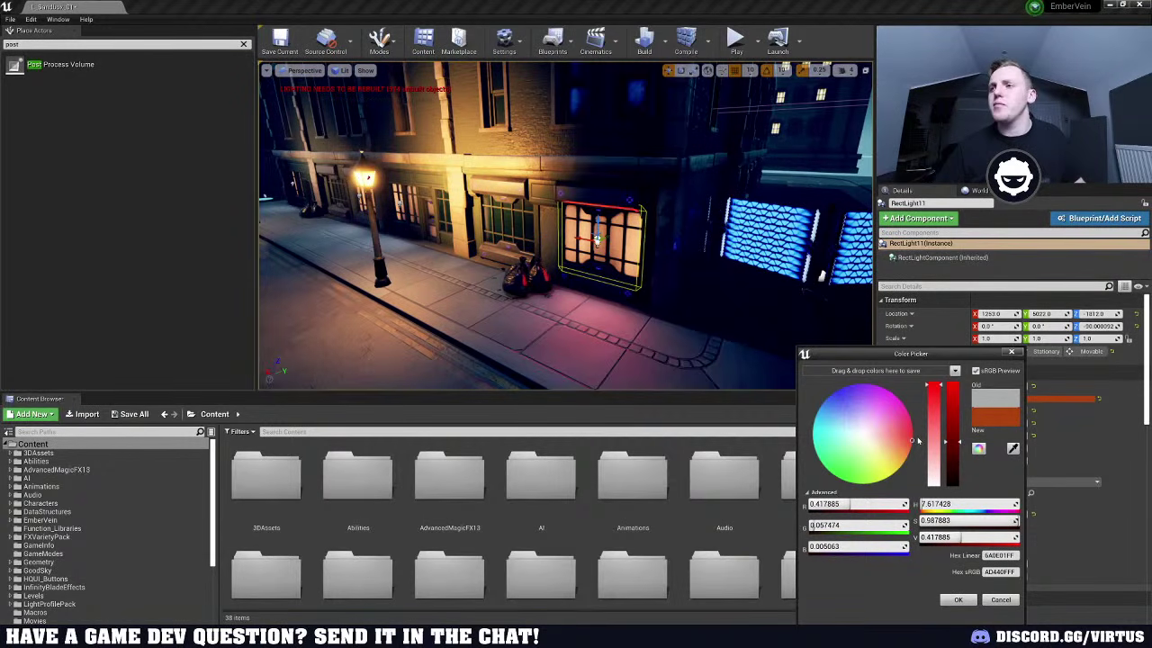
left_click_drag(875, 440, 870, 437)
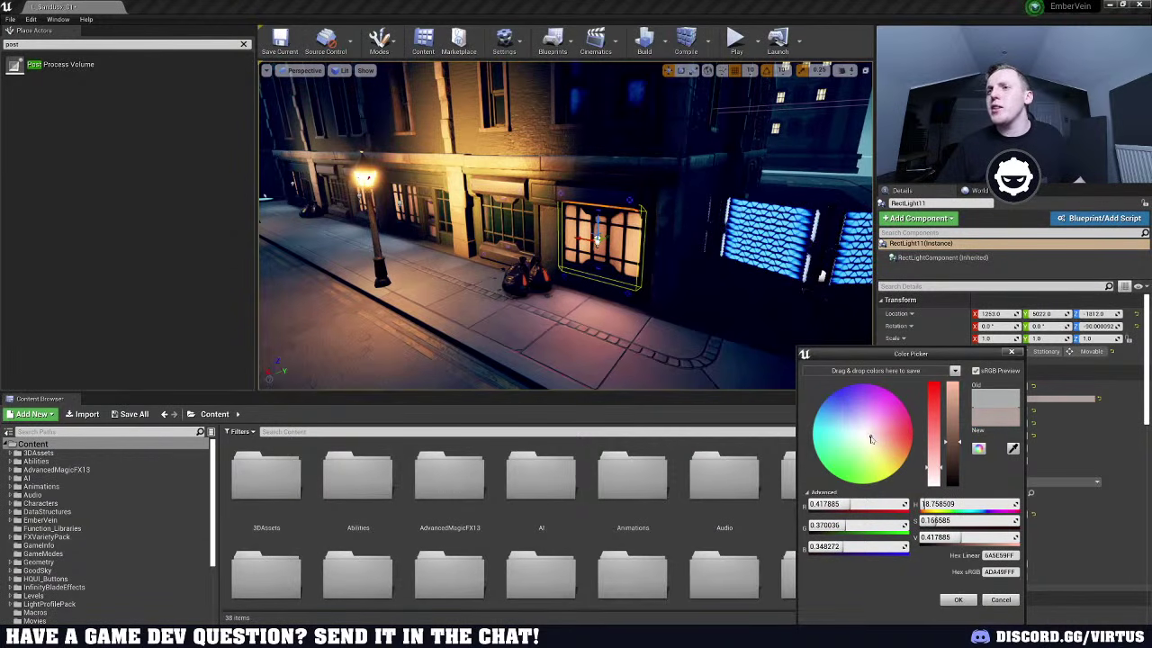
left_click(948, 600)
Place the BP_GoodSky blueprint from the GoodSky/Blueprint folder into the level above the square
key("s")
right_click_drag(576, 236, 514, 231)
right_click_drag(771, 353, 513, 328)
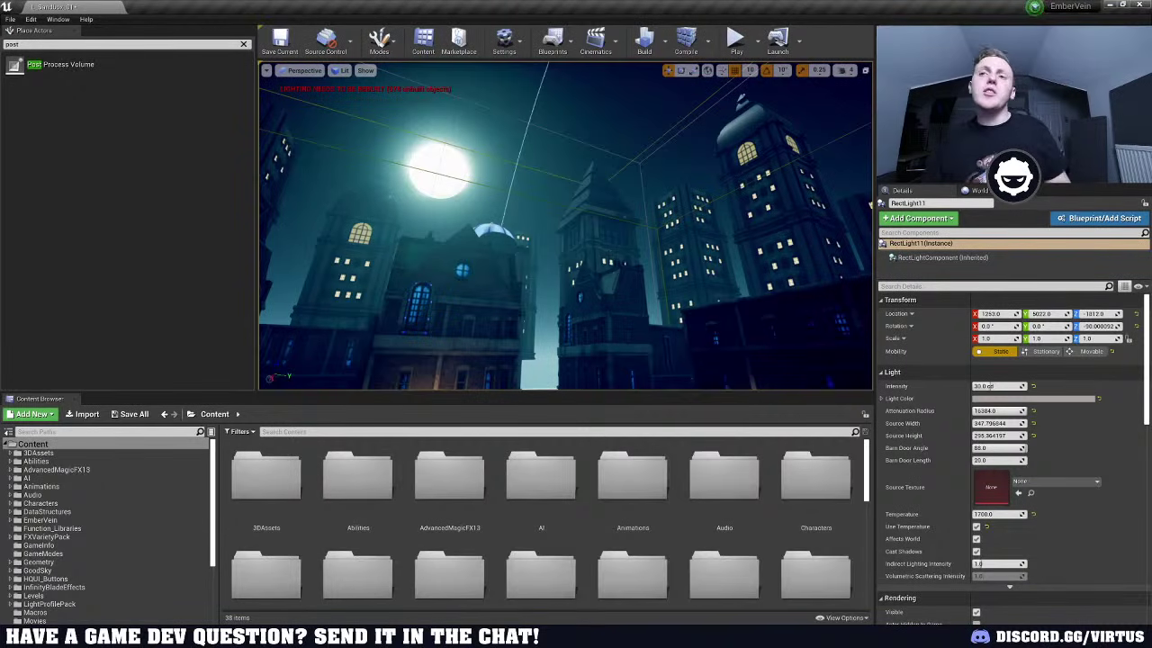
left_click(41, 570)
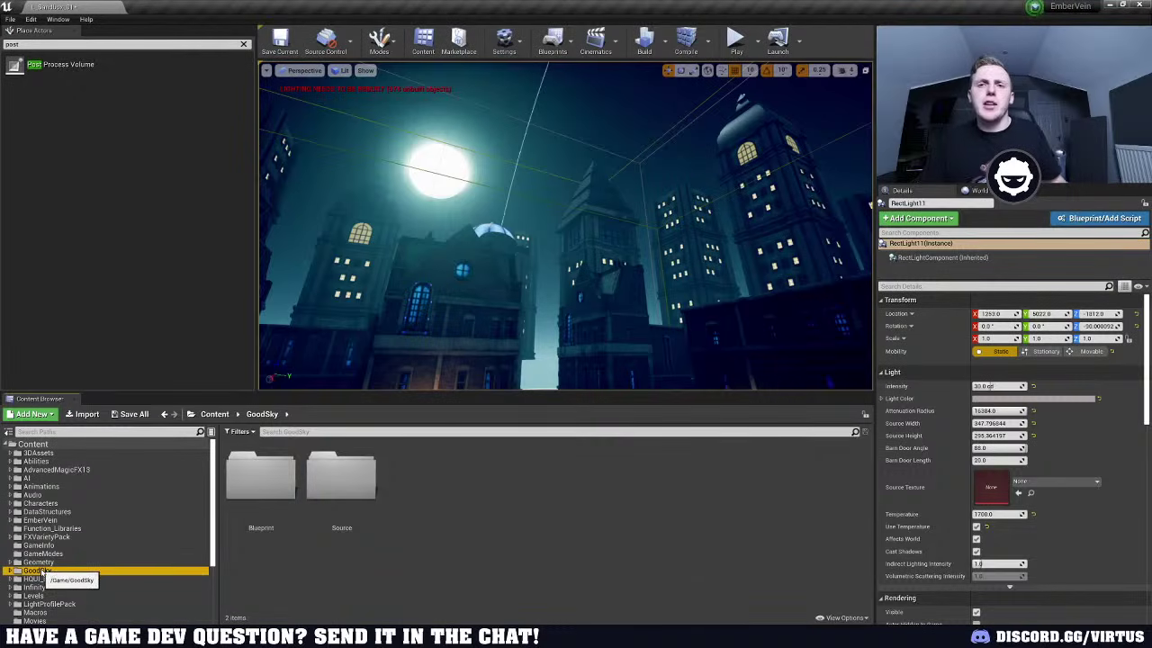
double_click(261, 477)
left_click(261, 482)
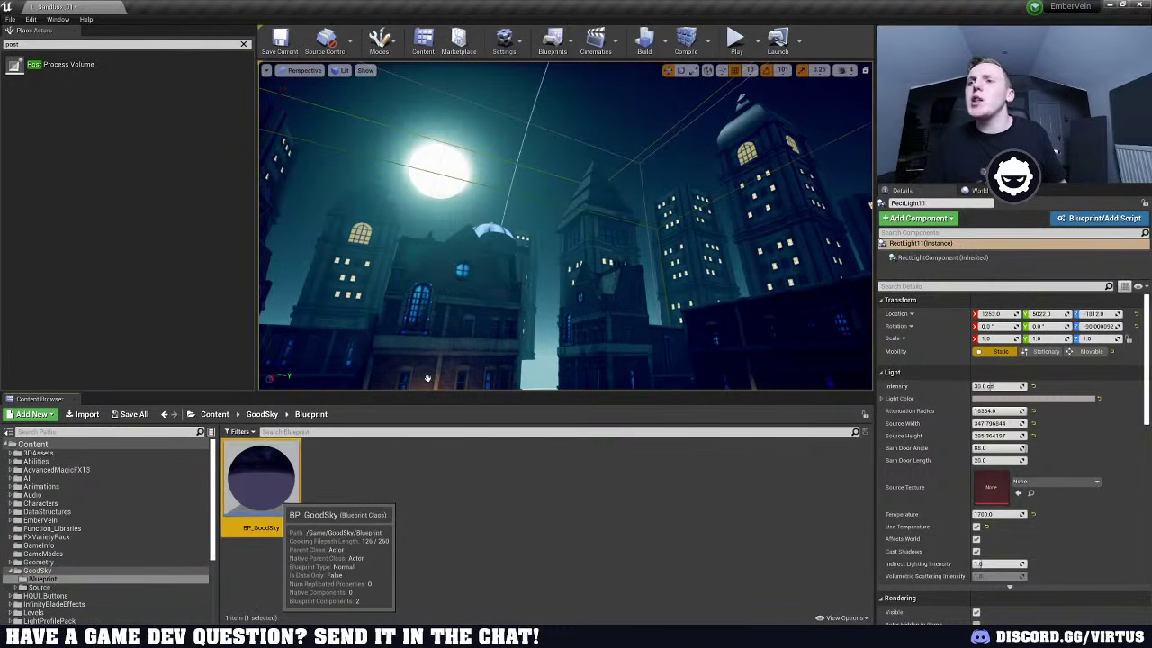
left_click_drag(427, 379, 490, 322)
mouse_move(490, 322)
right_mouse_down()
mouse_move(396, 315)
mouse_move(486, 316)
right_mouse_up()
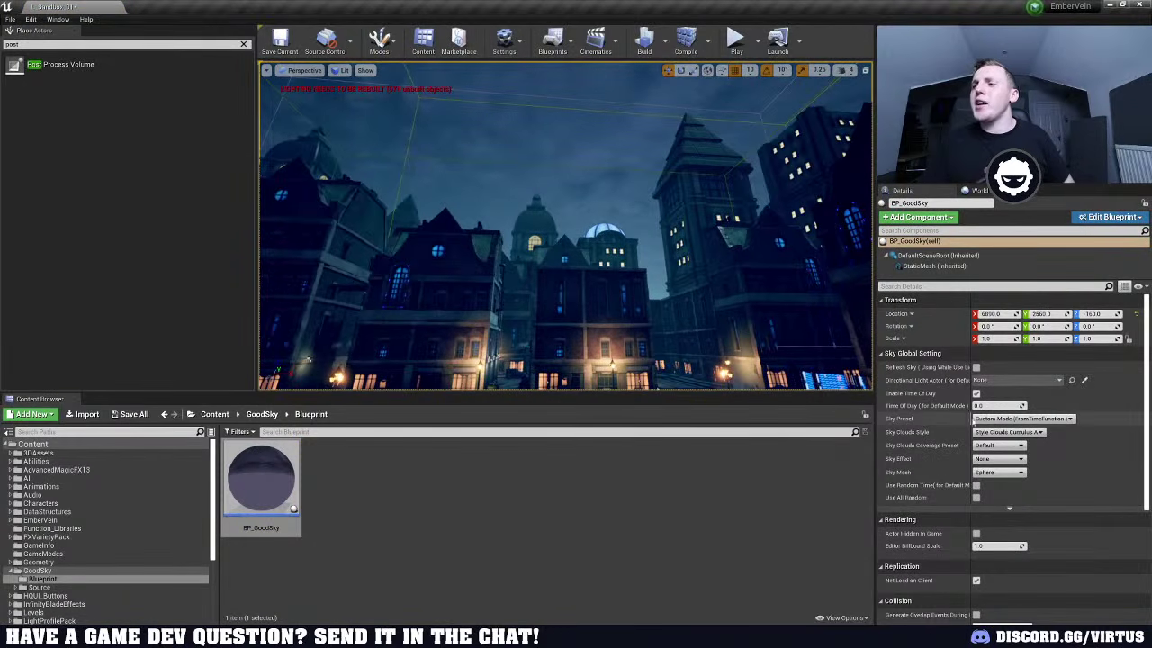
Set the sky preset of BP_GoodSky to Midnight Stars and check the sky around the moon
left_click(989, 420)
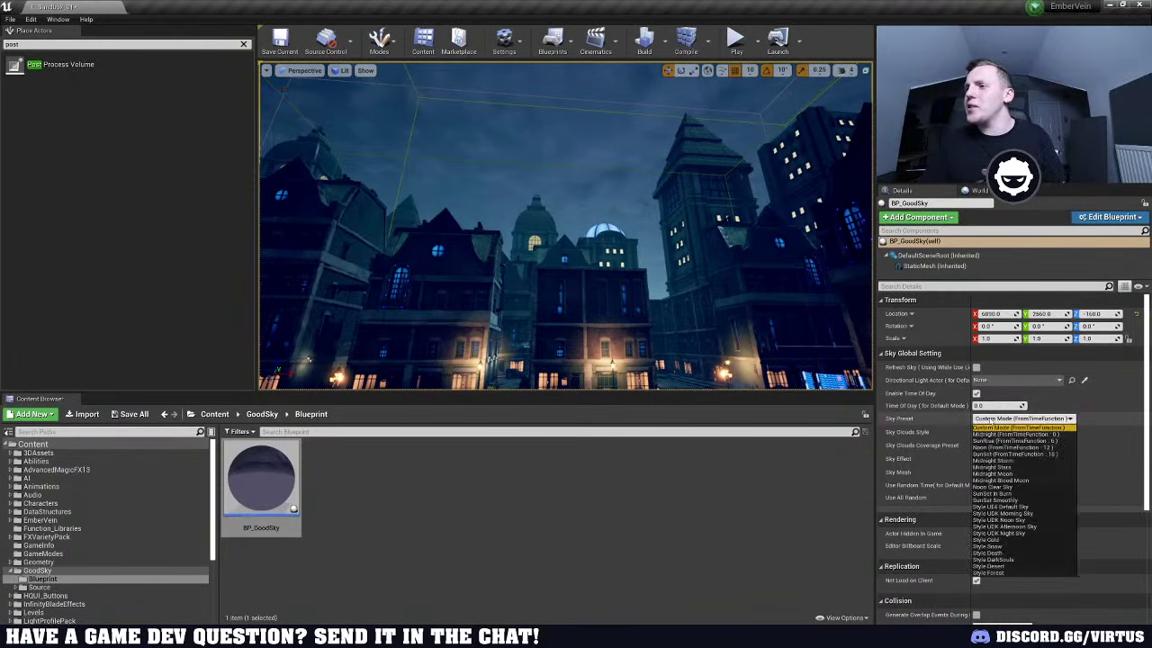
left_click(996, 473)
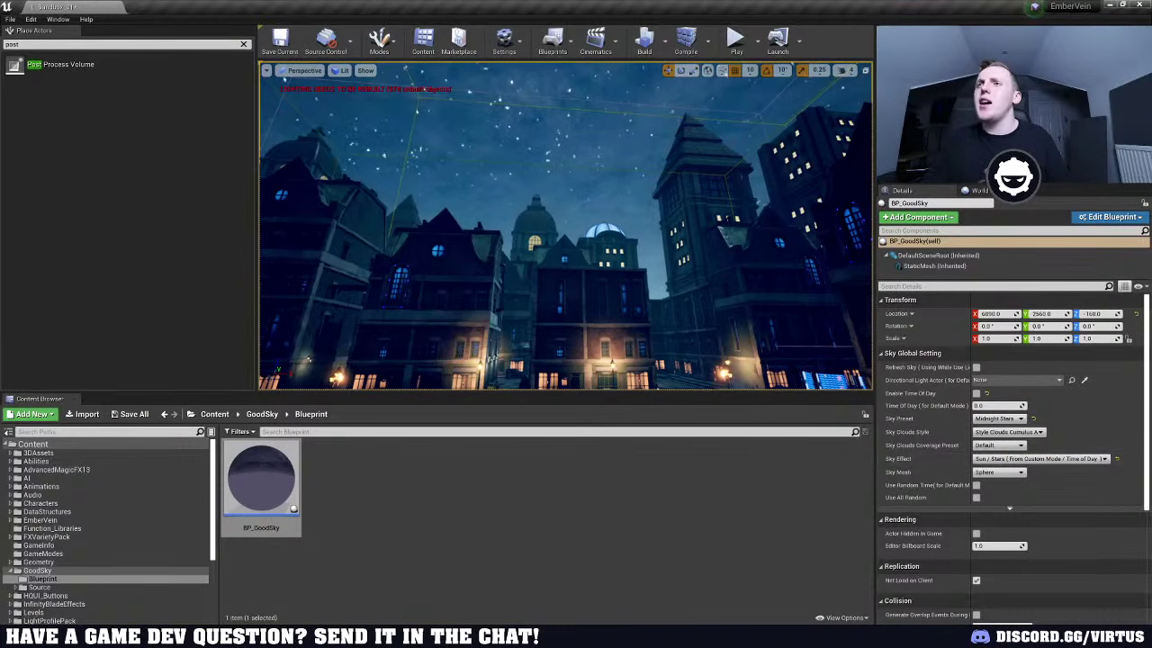
right_click_drag(702, 234, 353, 196)
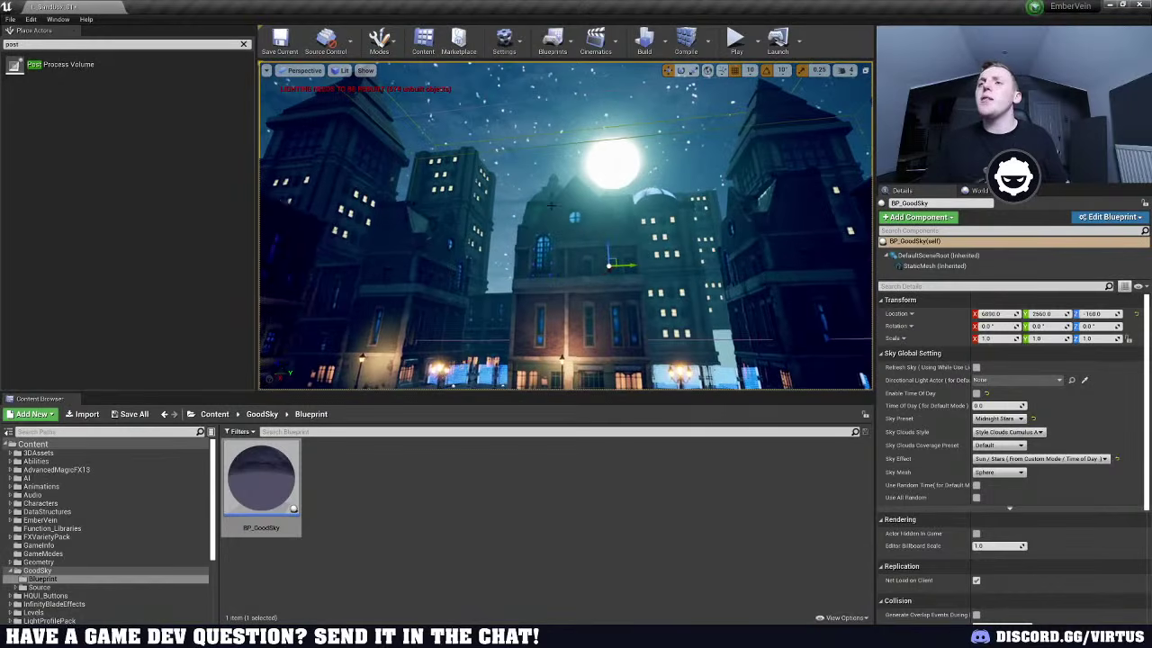
Select the moon plane and examine the starry sky, the surrounding buildings and the lit square from several angles
left_click(628, 182)
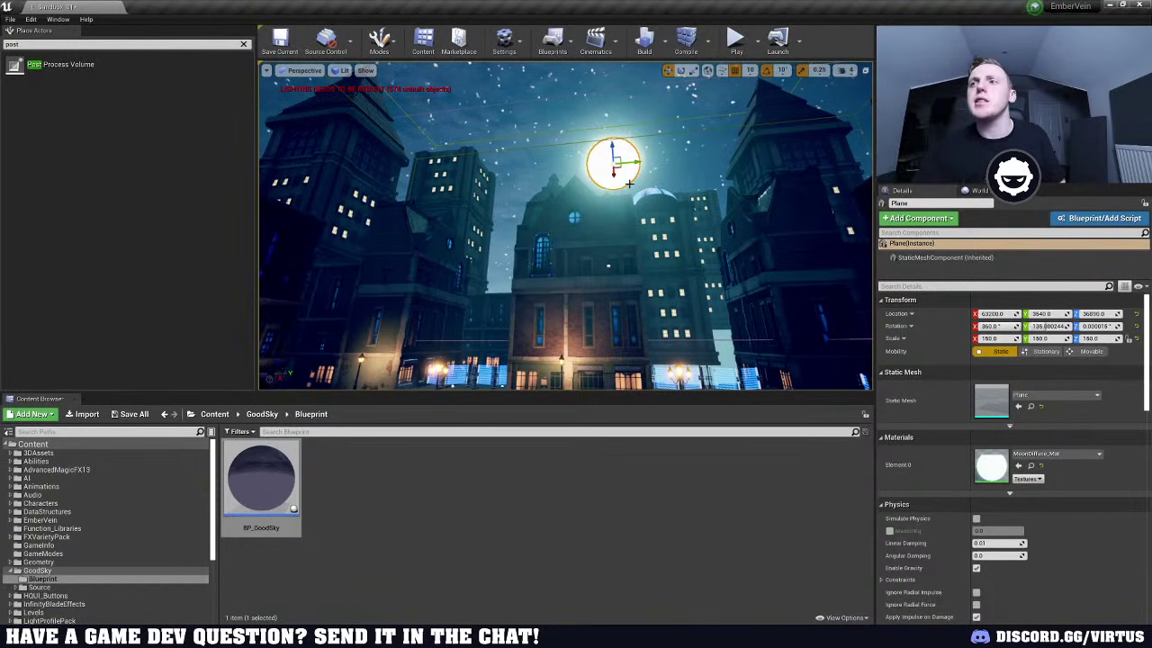
right_click_drag(576, 225, 751, 135)
mouse_move(650, 132)
right_mouse_down()
mouse_move(622, 139)
mouse_move(650, 131)
right_mouse_up()
right_click_drag(576, 225, 522, 189)
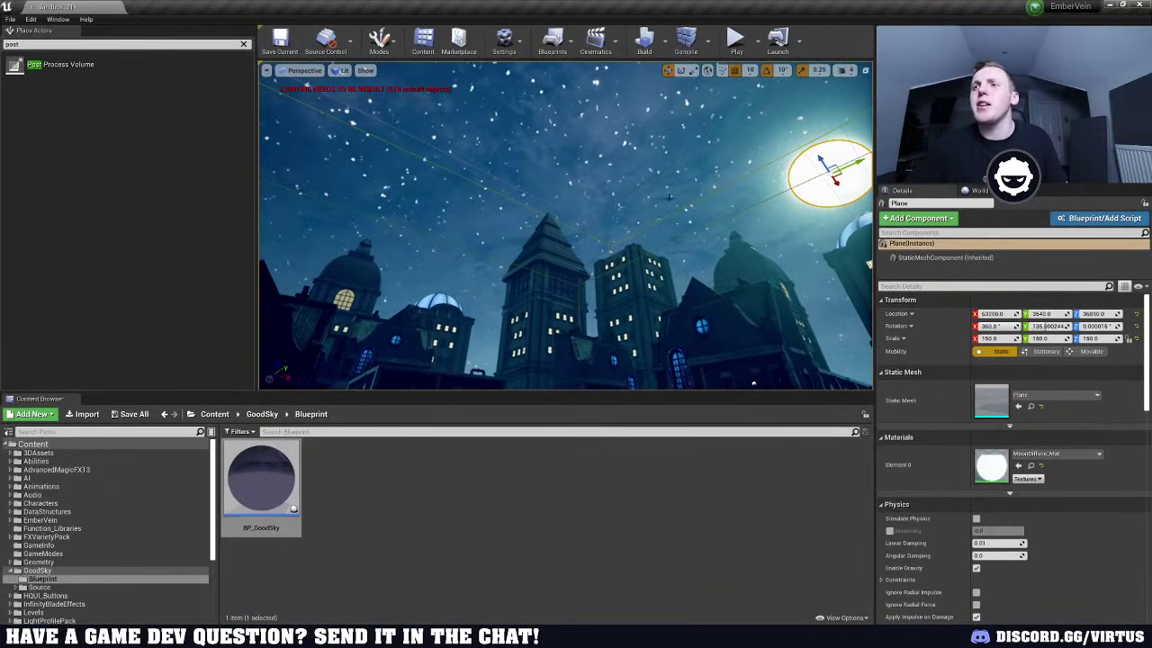
right_click_drag(576, 225, 594, 315)
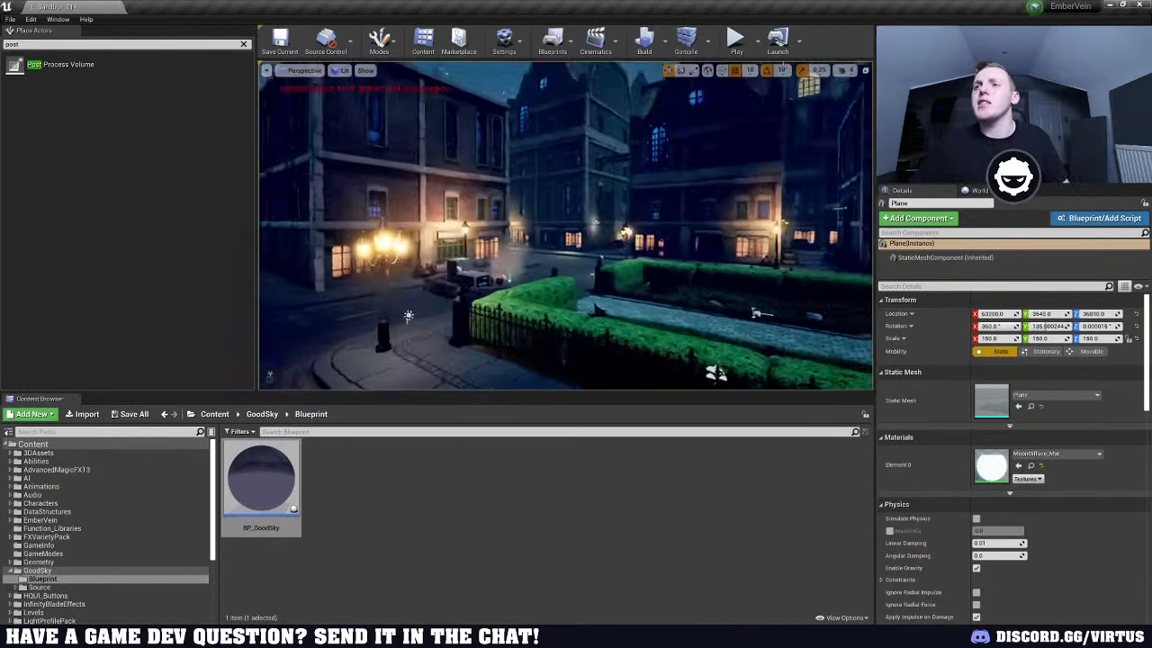
right_click_drag(565, 225, 475, 225)
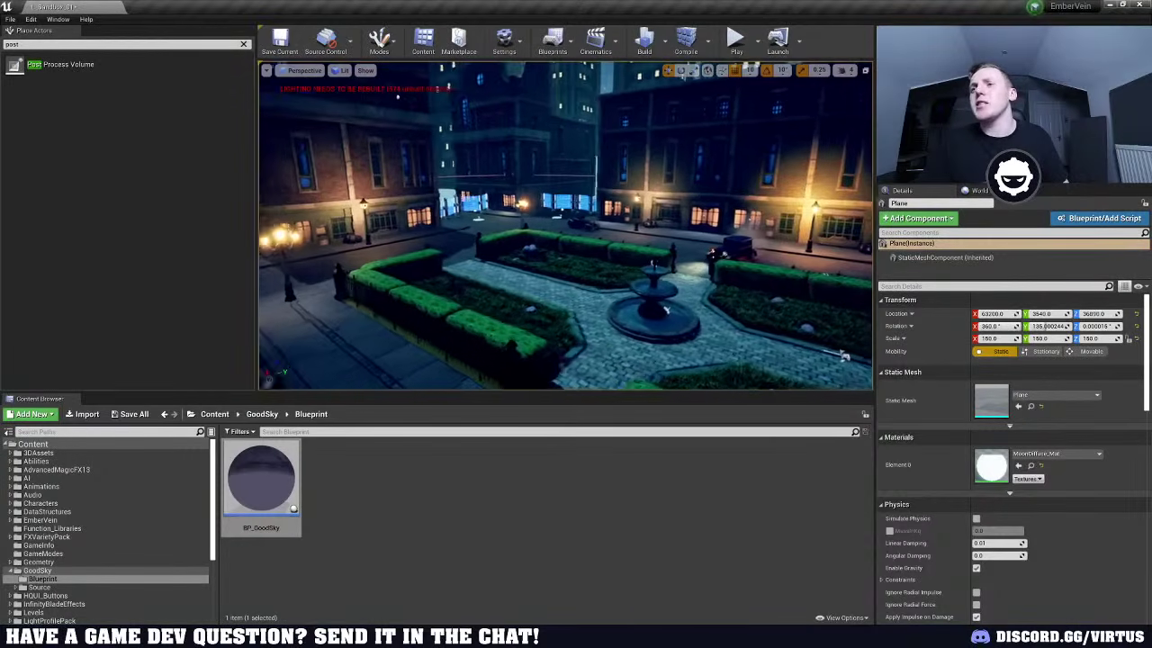
right_click_drag(565, 225, 533, 215)
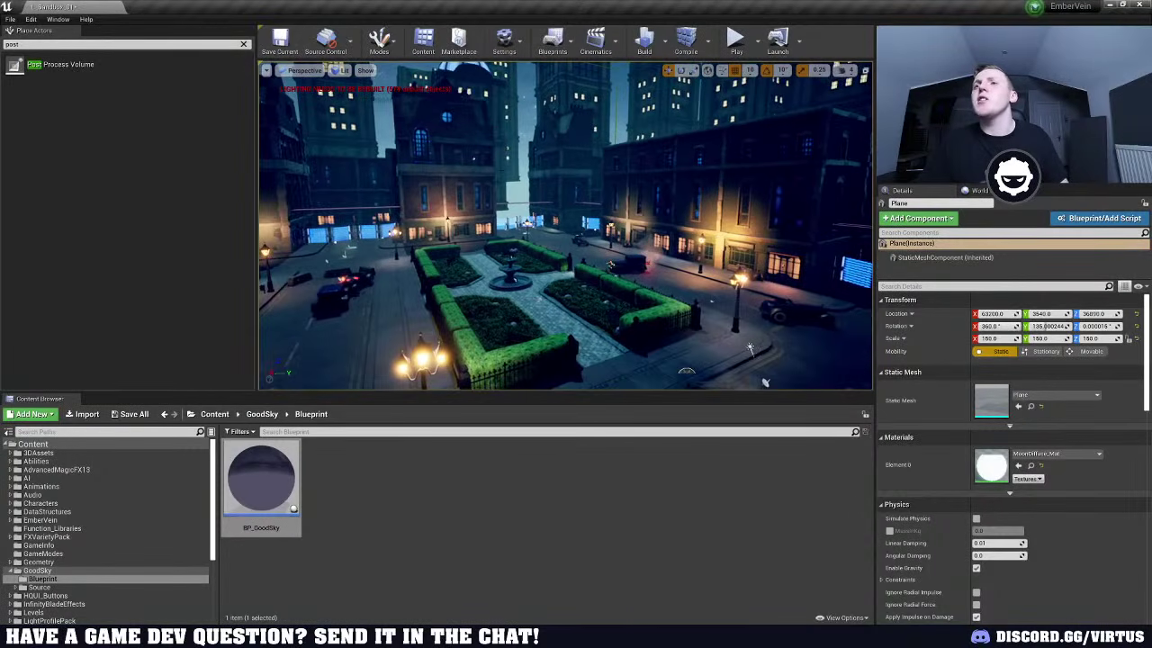
right_click_drag(765, 381, 691, 377)
right_click_drag(549, 378, 459, 308)
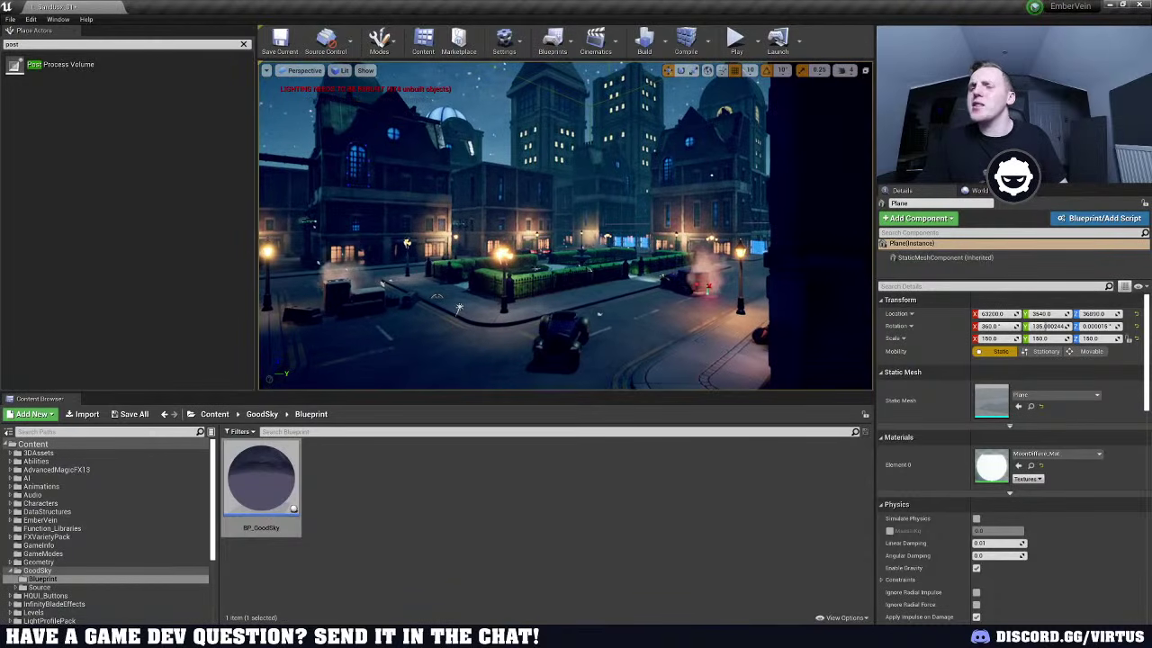
right_click_drag(459, 309, 633, 349)
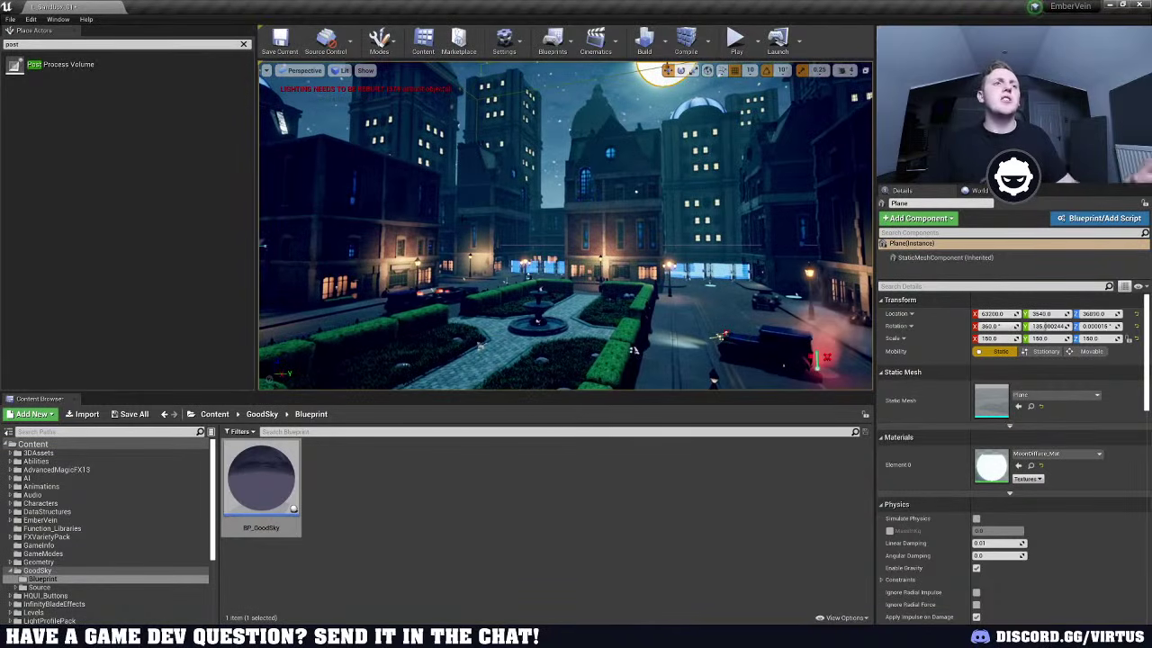